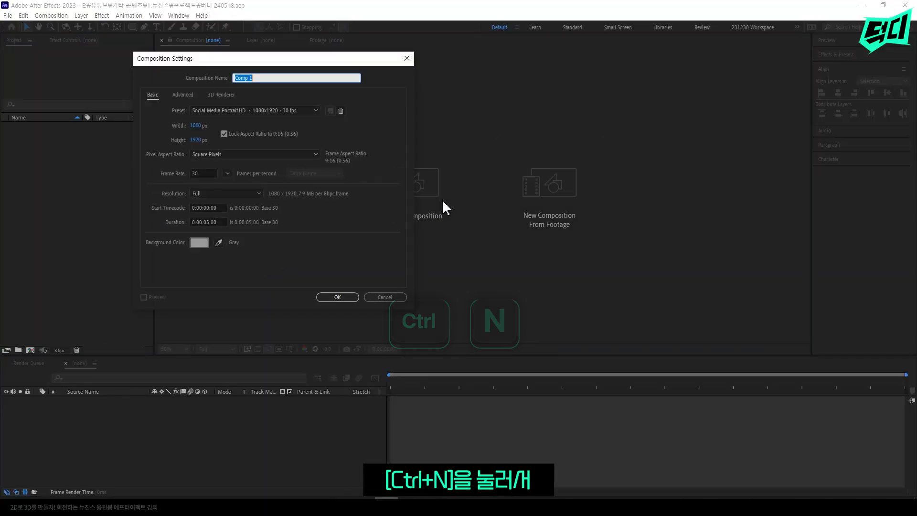
# Create the NWJNS composition at 1080×1920, 30 fps, lasting 0:00:05:00
pyautogui.write('NWJNS')
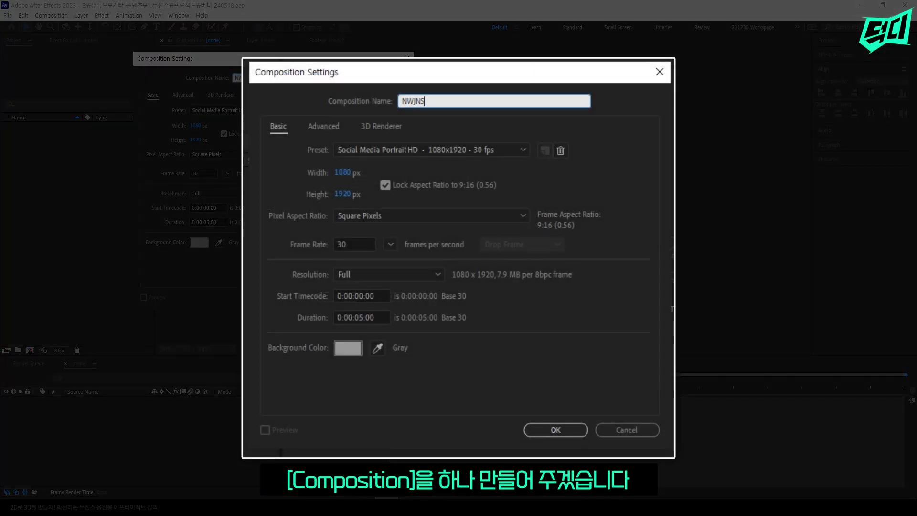
pyautogui.click(338, 170)
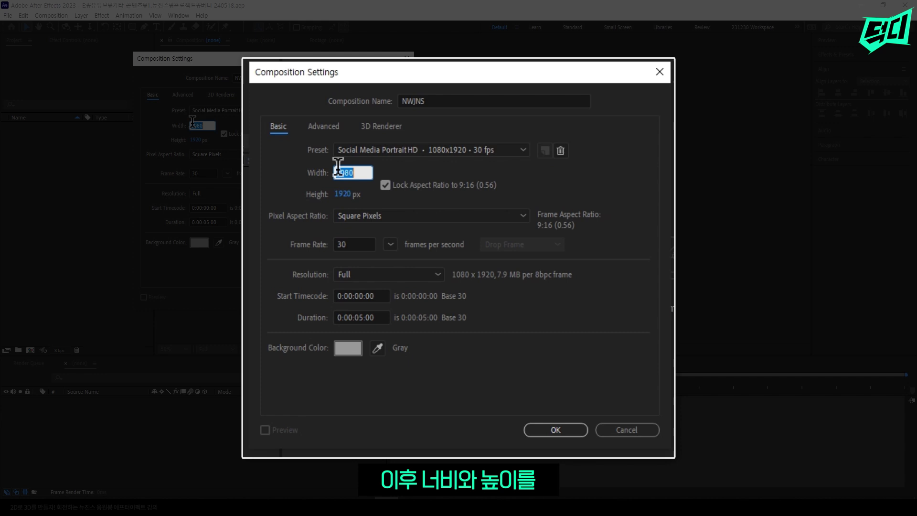
pyautogui.click(347, 191)
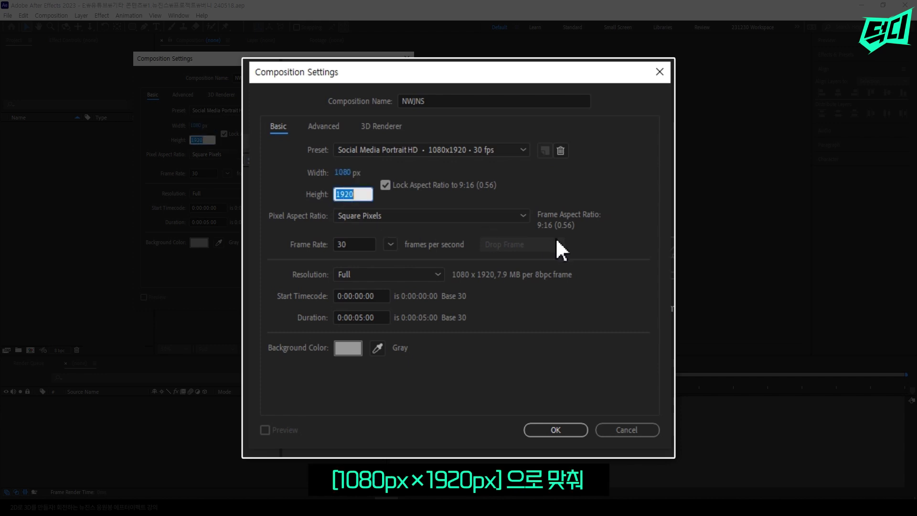
pyautogui.press('Tab')
pyautogui.click(361, 317)
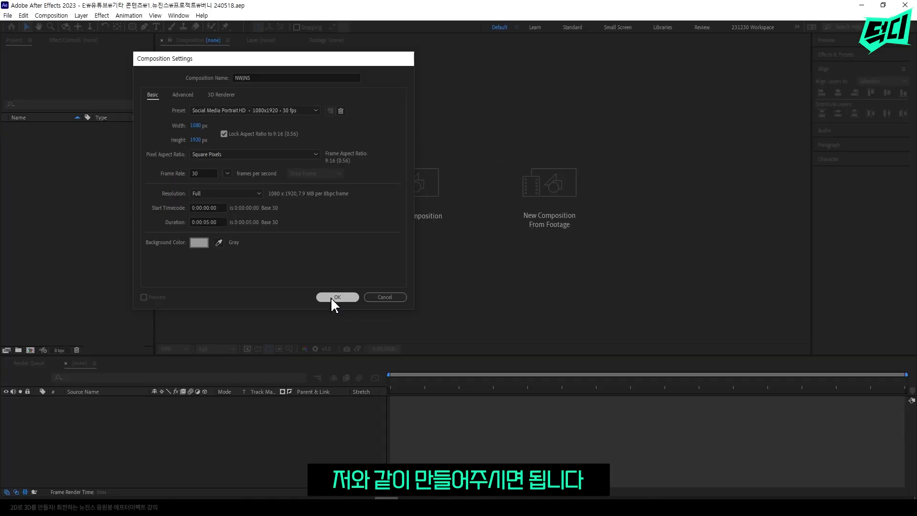
pyautogui.click(530, 432)
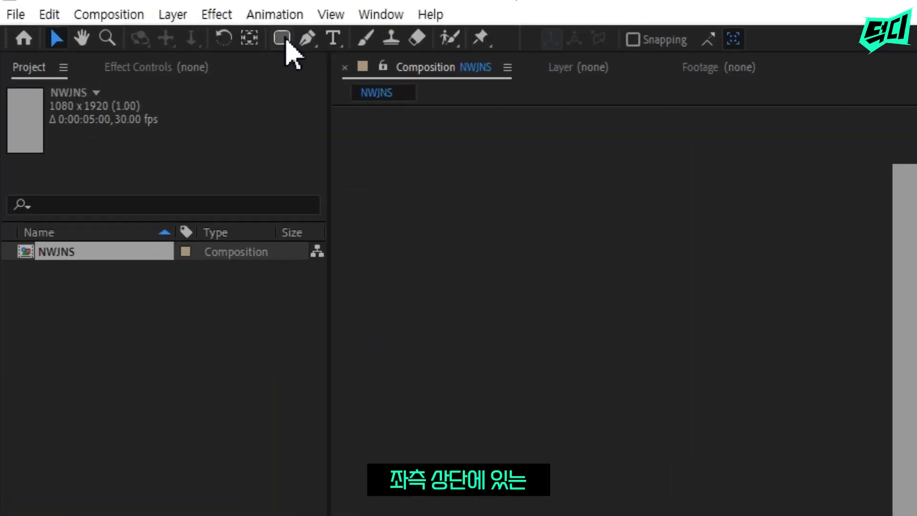
# Draw a square with the Rectangle Tool near the top of the composition
pyautogui.click(286, 40)
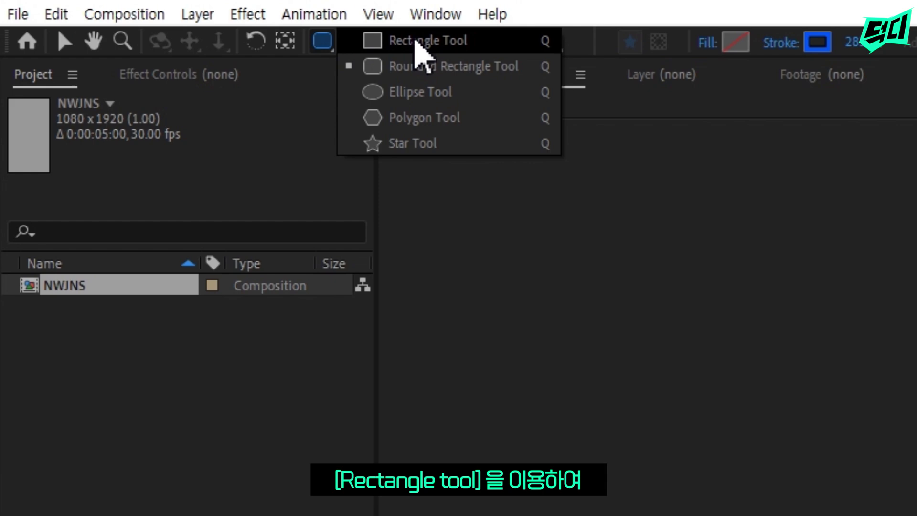
pyautogui.click(416, 41)
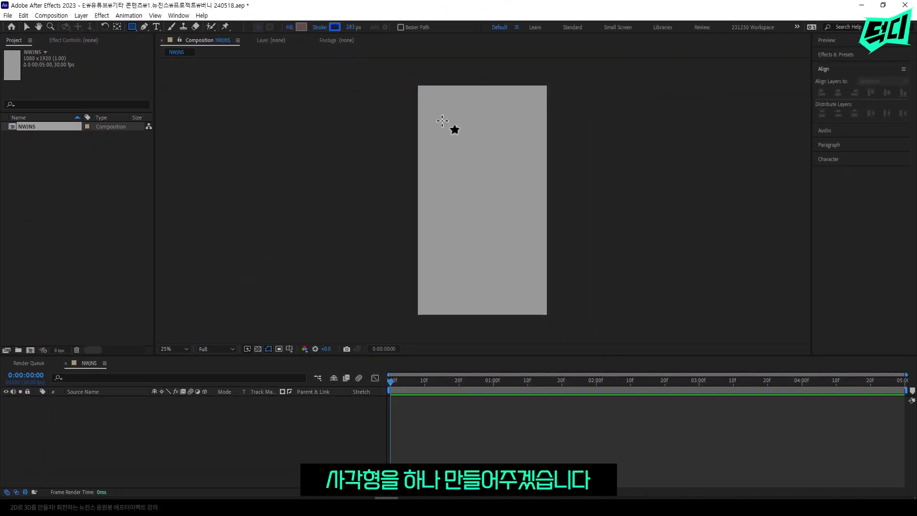
pyautogui.moveTo(442, 121); pyautogui.dragTo(521, 201)
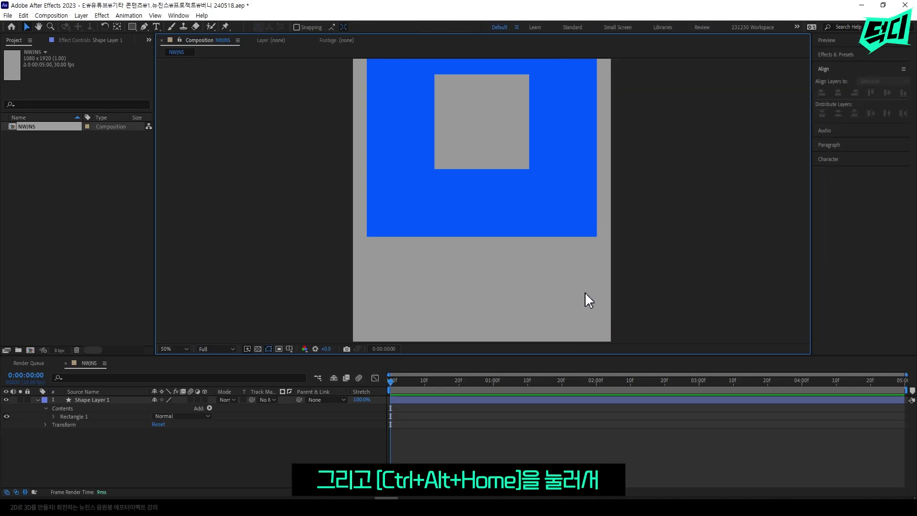
# Select the shape layer and centre its anchor point with Ctrl+Alt+Home
pyautogui.hotkey('ctrl', 'a')
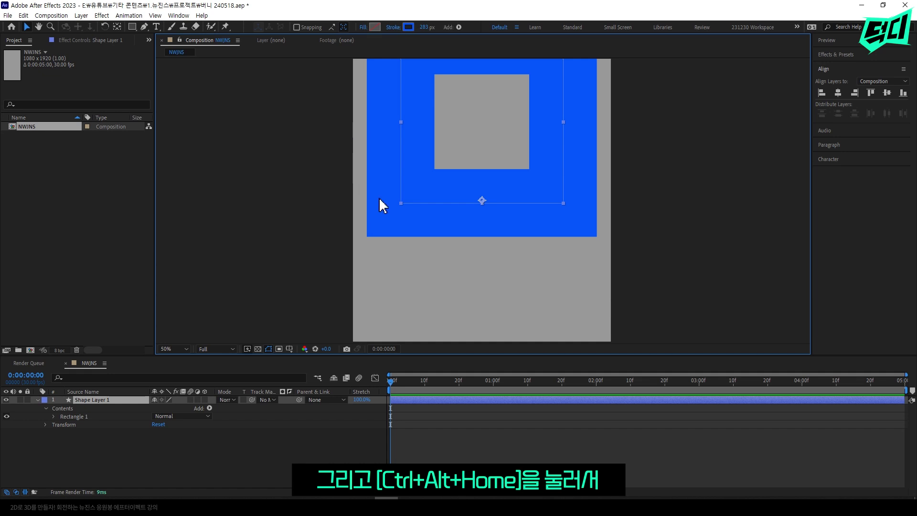
pyautogui.press(',')
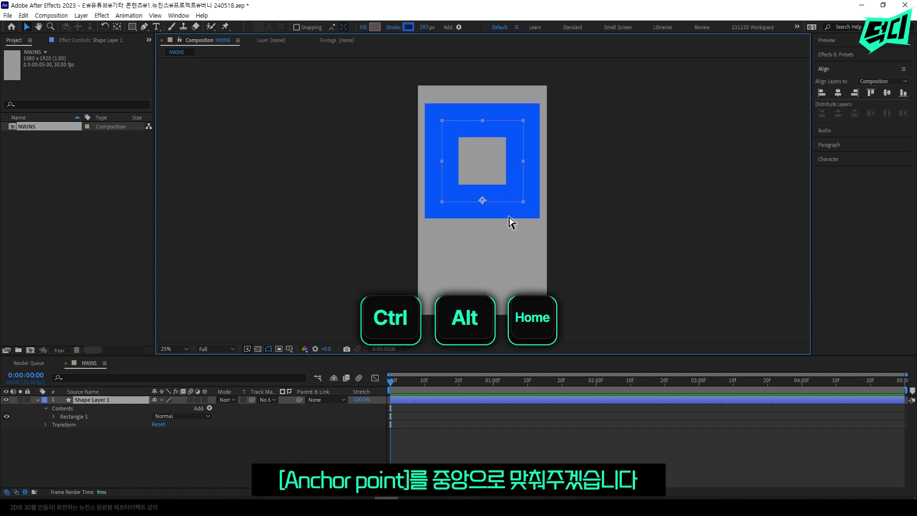
pyautogui.hotkey('ctrl', 'alt', 'Home')
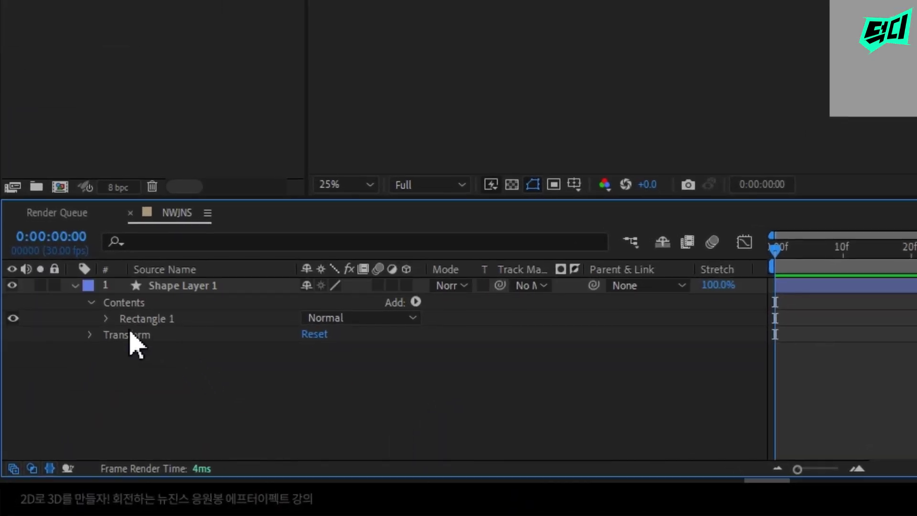
# Set Rectangle Path 1 Roundness to 279 to round the square's corners
pyautogui.click(146, 326)
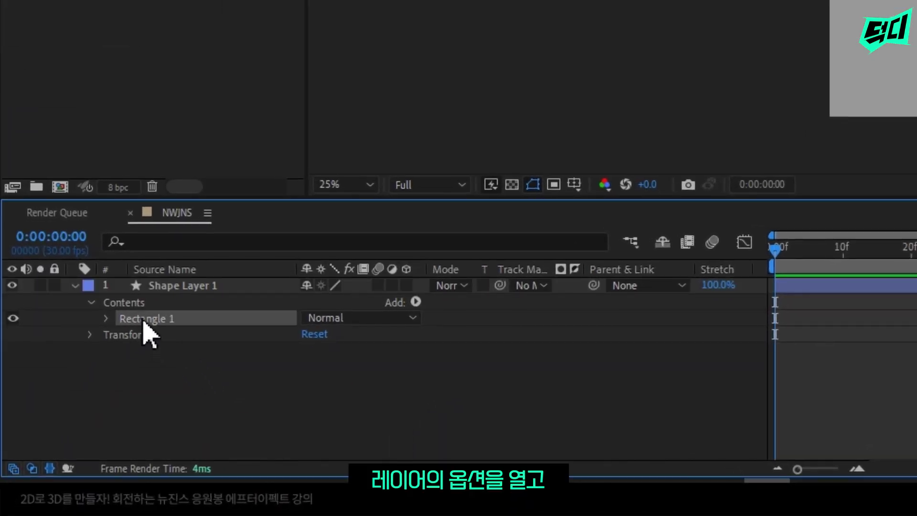
pyautogui.click(107, 319)
pyautogui.click(123, 335)
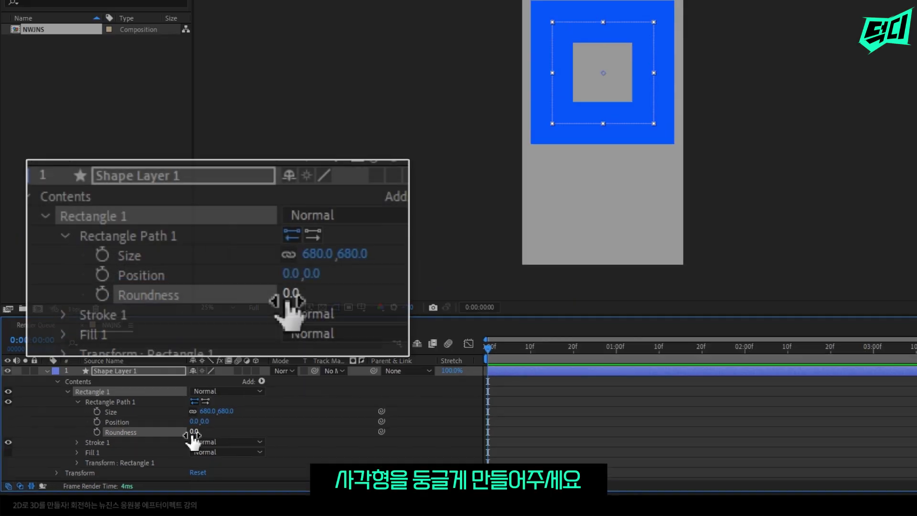
pyautogui.moveTo(158, 448); pyautogui.dragTo(270, 452)
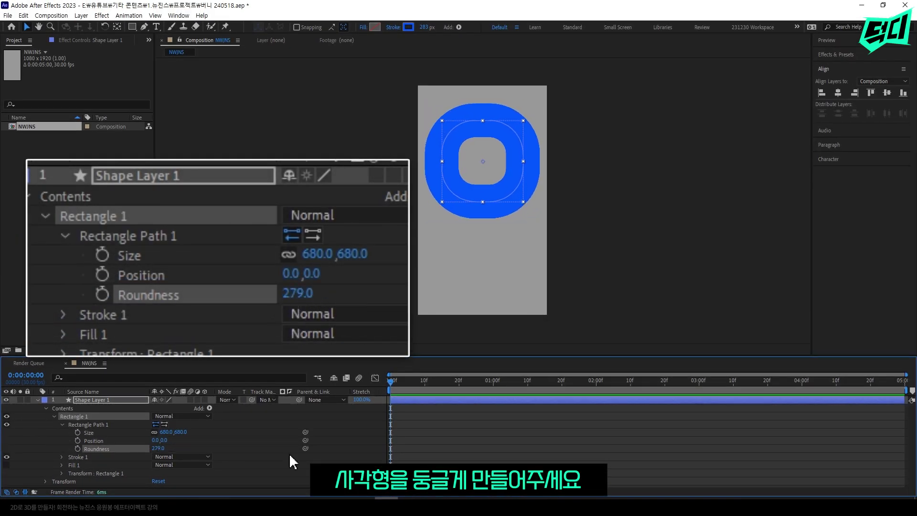
# Show rulers and place a horizontal guide along the shape's top edge
pyautogui.hotkey('ctrl', 'r')
pyautogui.scroll(2, 512, 125)
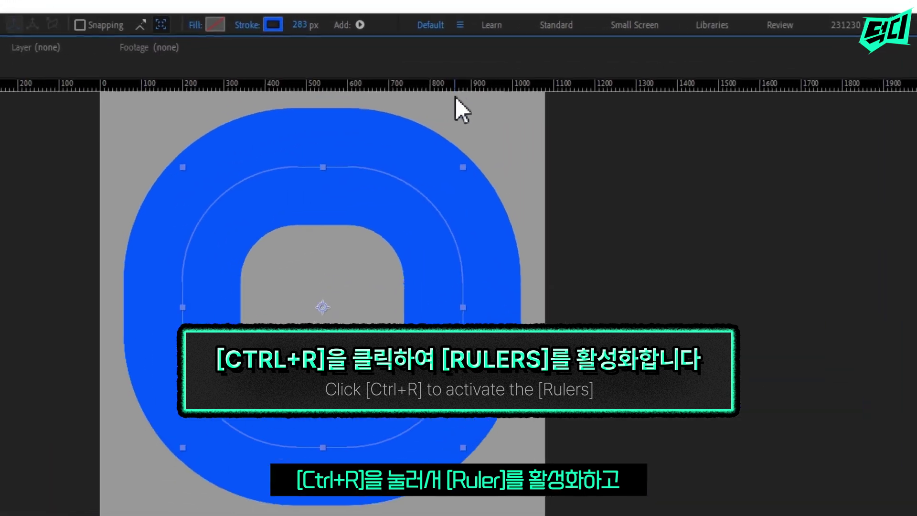
pyautogui.moveTo(457, 86); pyautogui.dragTo(466, 164)
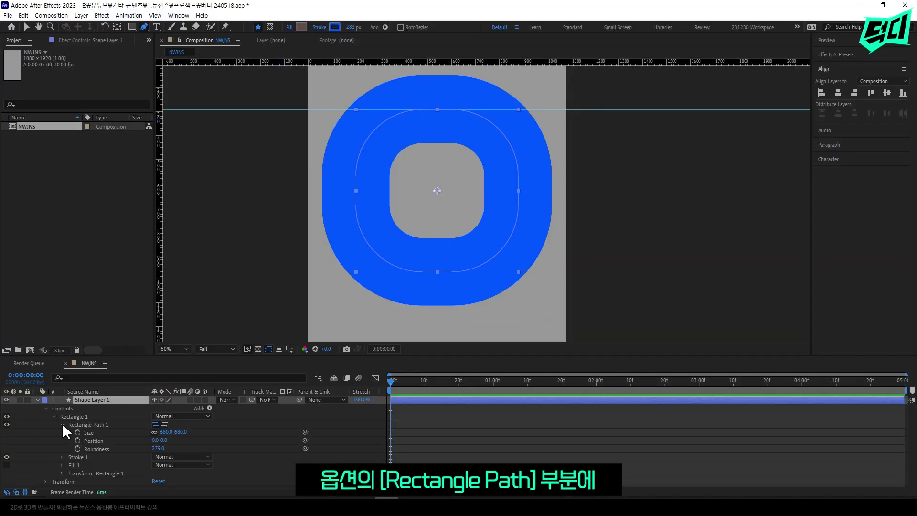
# Convert Rectangle Path 1 to a Bezier path and enter path editing
pyautogui.rightClick(72, 423)
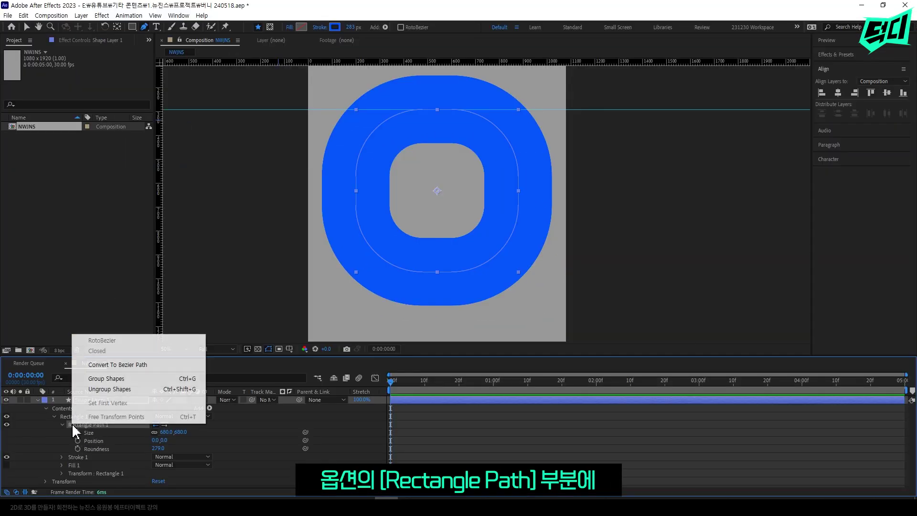
pyautogui.click(180, 365)
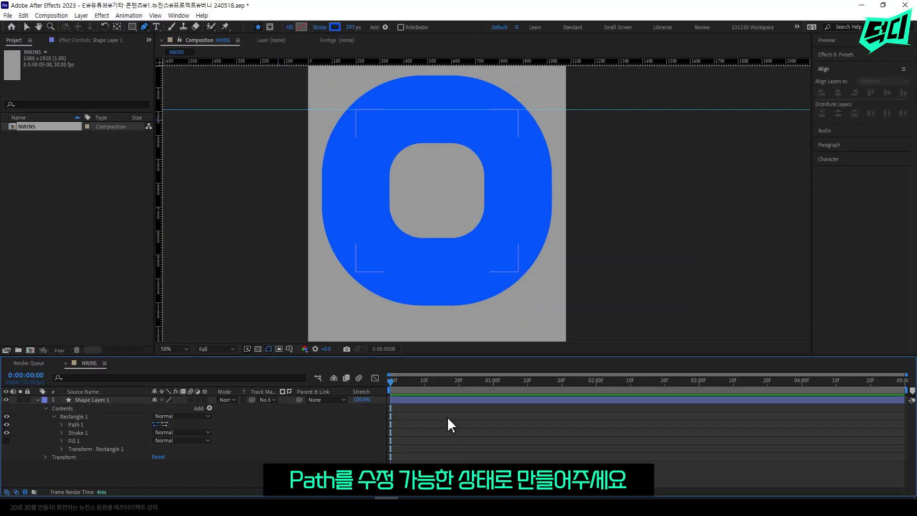
pyautogui.press('v')
pyautogui.doubleClick(370, 262)
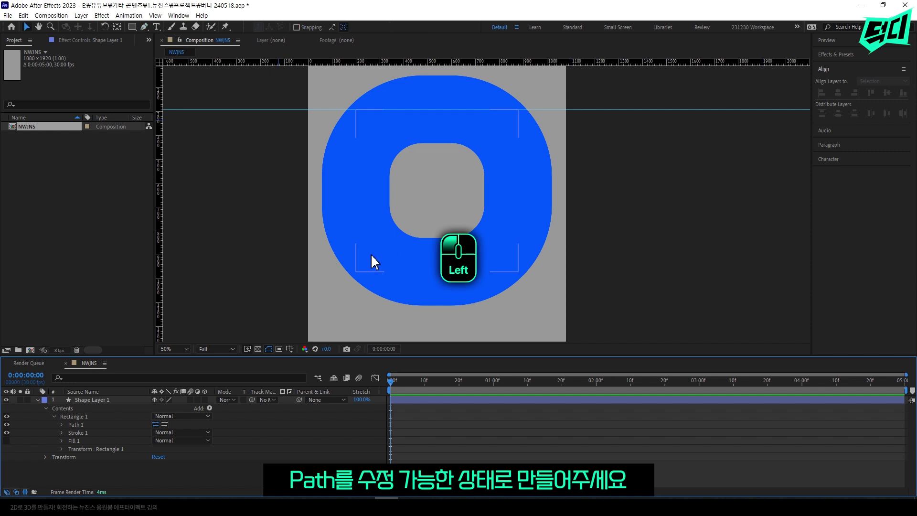
# Move the path's middle side vertices up to the guide and delete the extra points
pyautogui.doubleClick(520, 176)
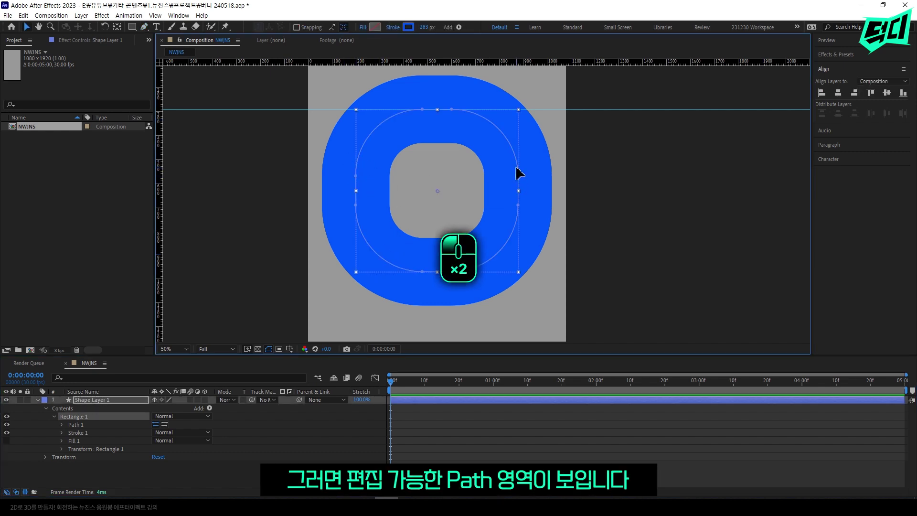
pyautogui.click(356, 177)
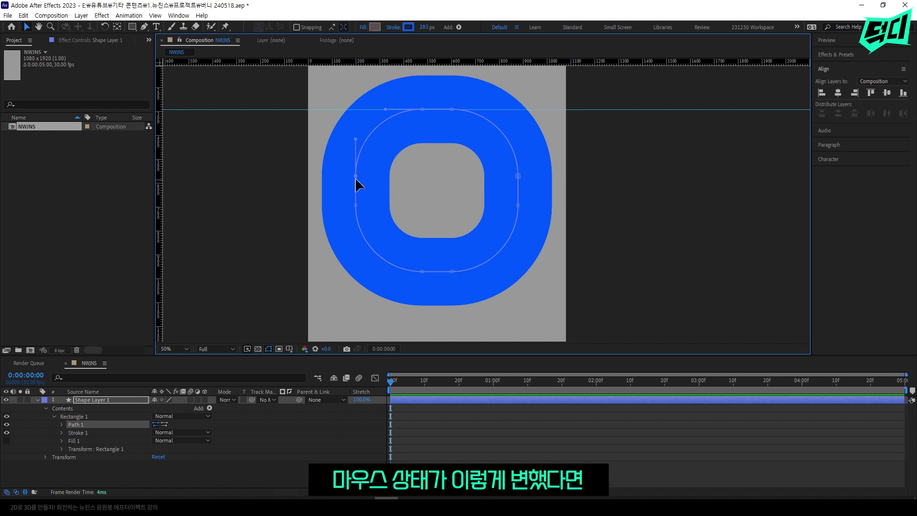
pyautogui.scroll(2, 419, 246)
pyautogui.moveTo(644, 197); pyautogui.dragTo(268, 236)
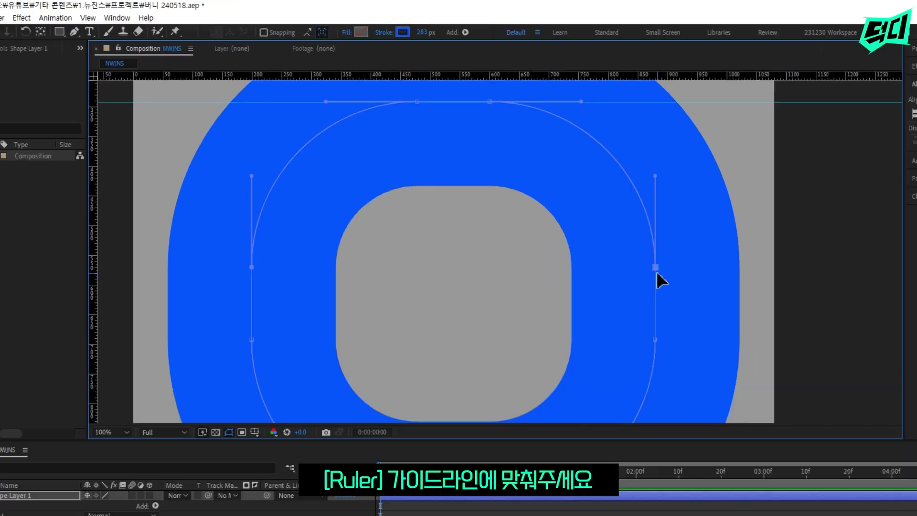
pyautogui.moveTo(629, 260); pyautogui.dragTo(619, 88)
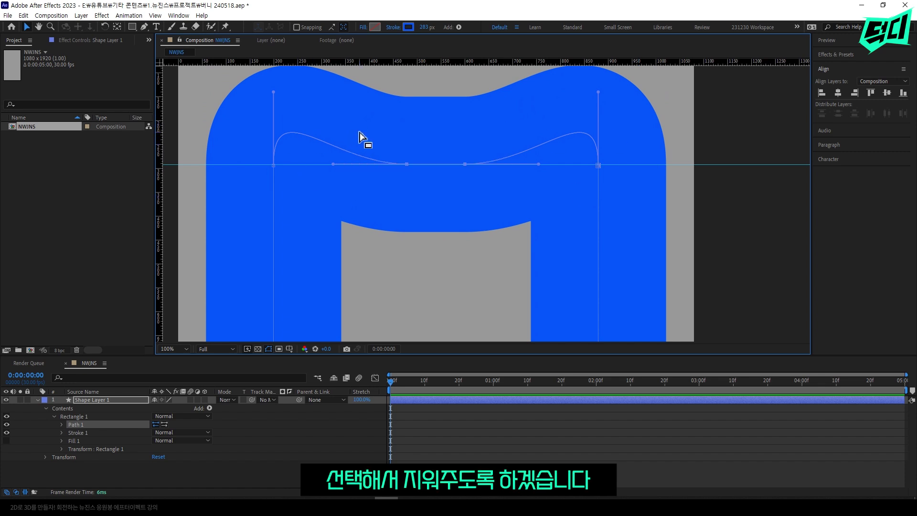
pyautogui.press('Delete')
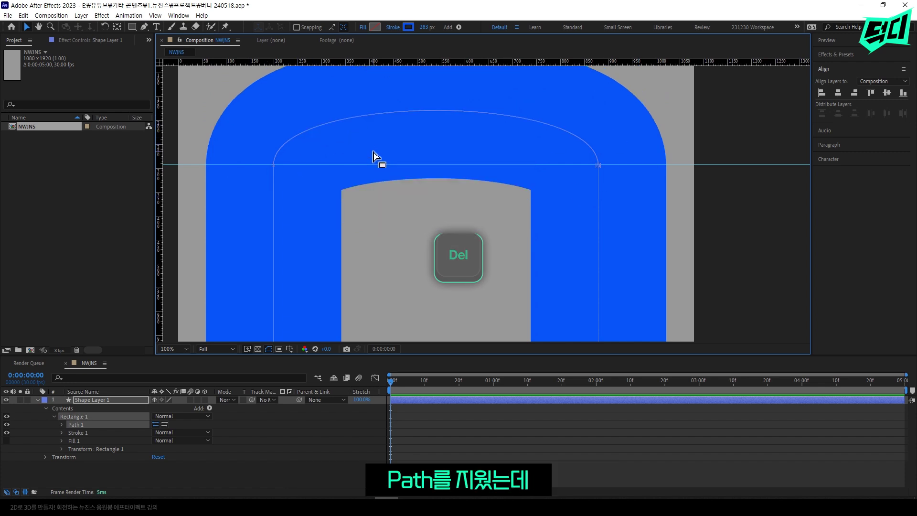
# Select the top vertices and uncheck Closed so the path becomes an open U
pyautogui.press(',')
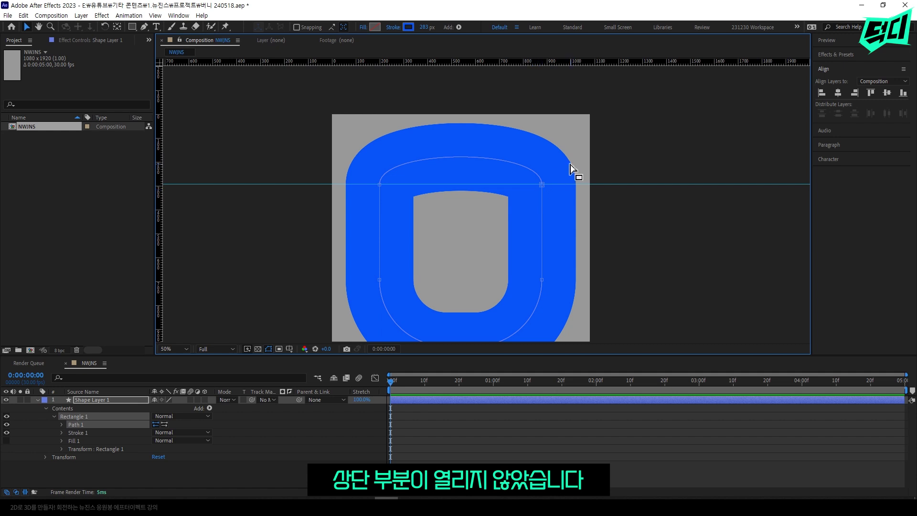
pyautogui.moveTo(572, 169); pyautogui.dragTo(366, 200)
pyautogui.rightClick(381, 192)
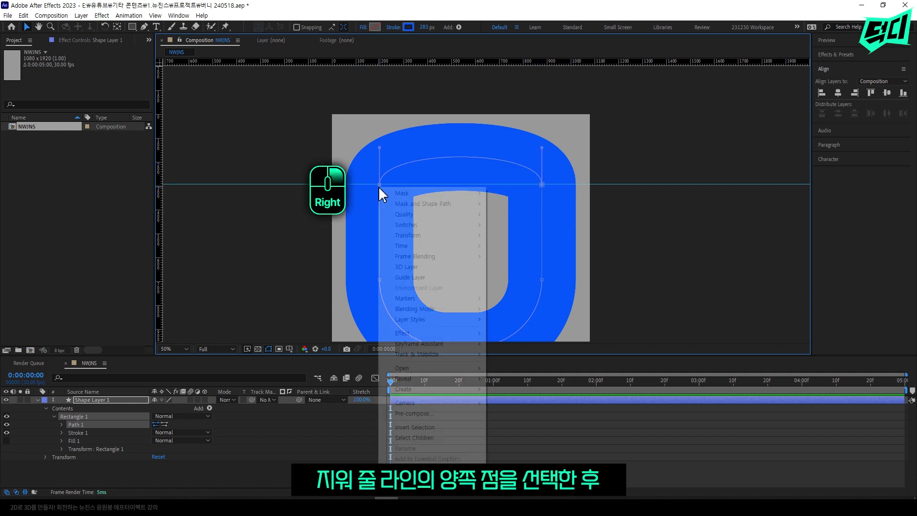
pyautogui.moveTo(437, 205)
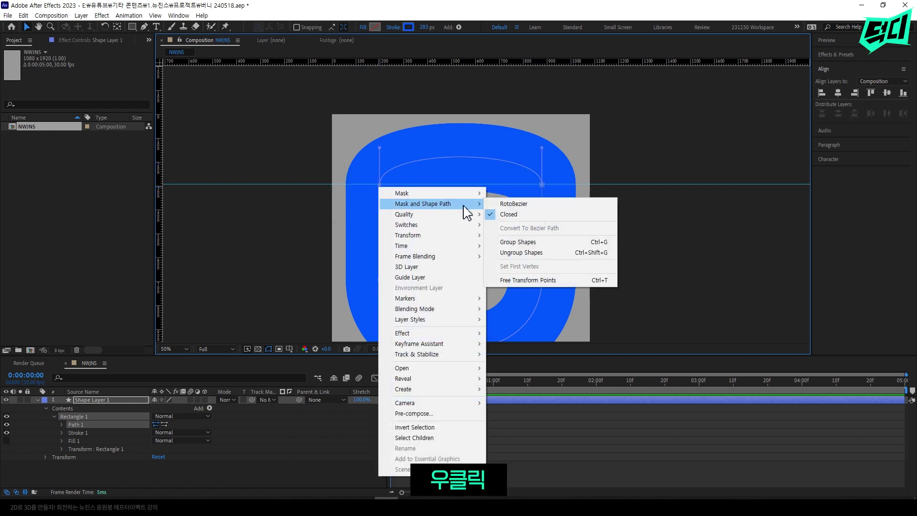
pyautogui.click(556, 214)
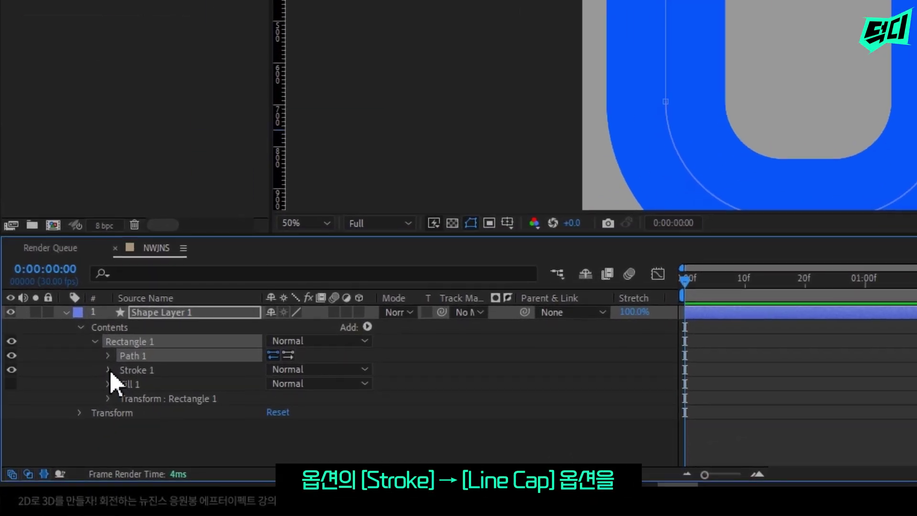
# Set Stroke 1's Line Cap to Round Cap
pyautogui.click(62, 433)
pyautogui.click(170, 318)
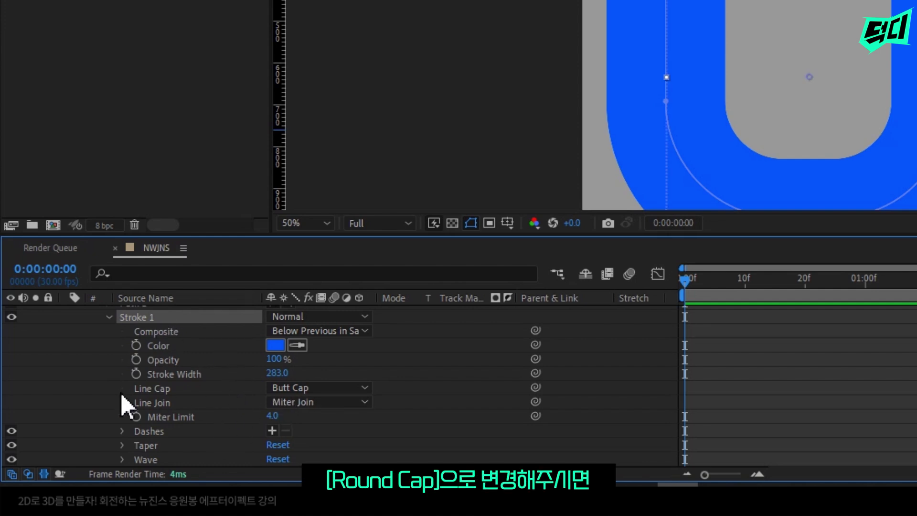
pyautogui.click(190, 389)
pyautogui.click(305, 388)
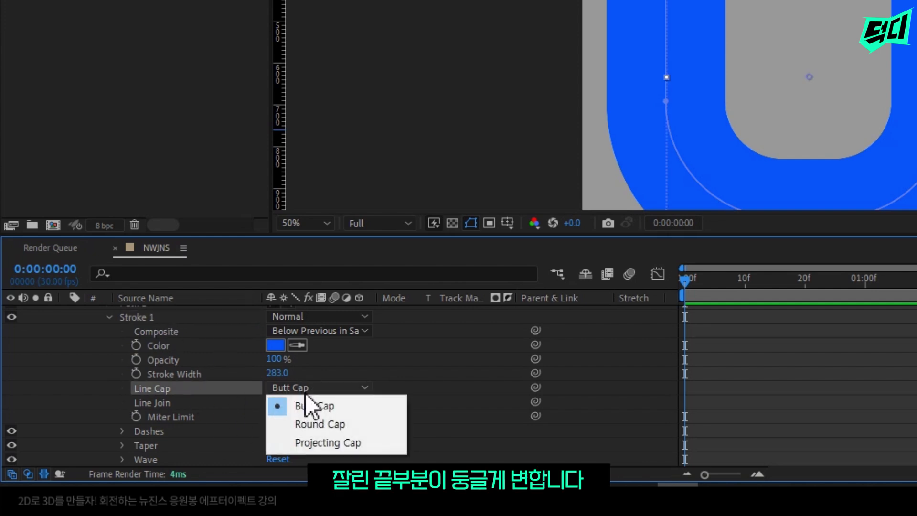
pyautogui.click(360, 425)
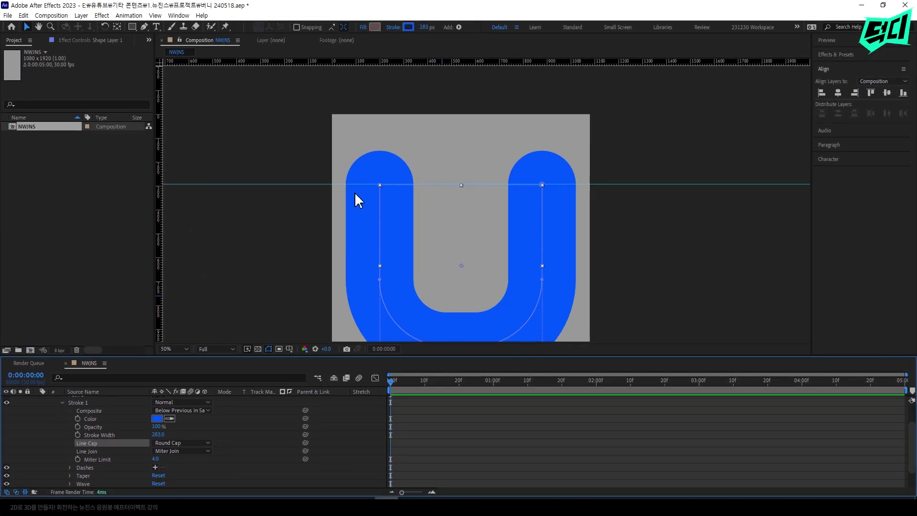
# Select the U path's lower vertices and nudge them slightly upward
pyautogui.scroll(-2, 475, 270)
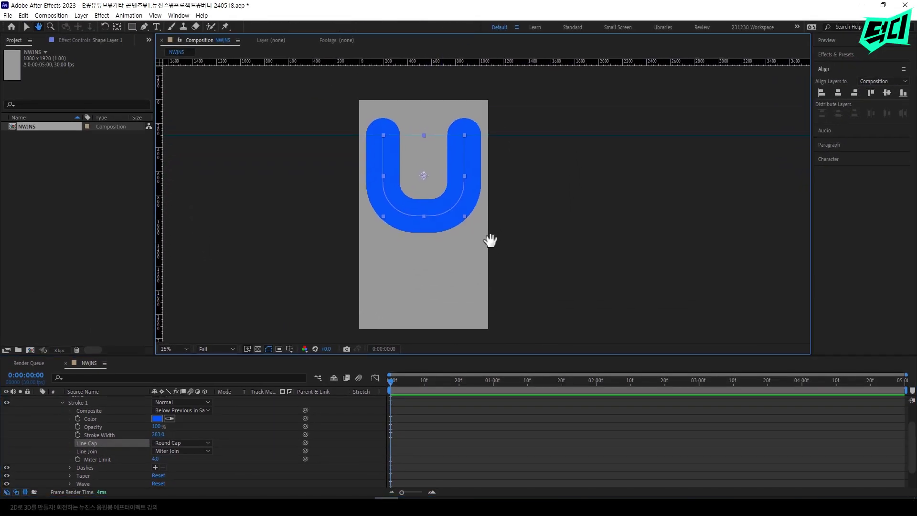
pyautogui.click(491, 238)
pyautogui.click(441, 182)
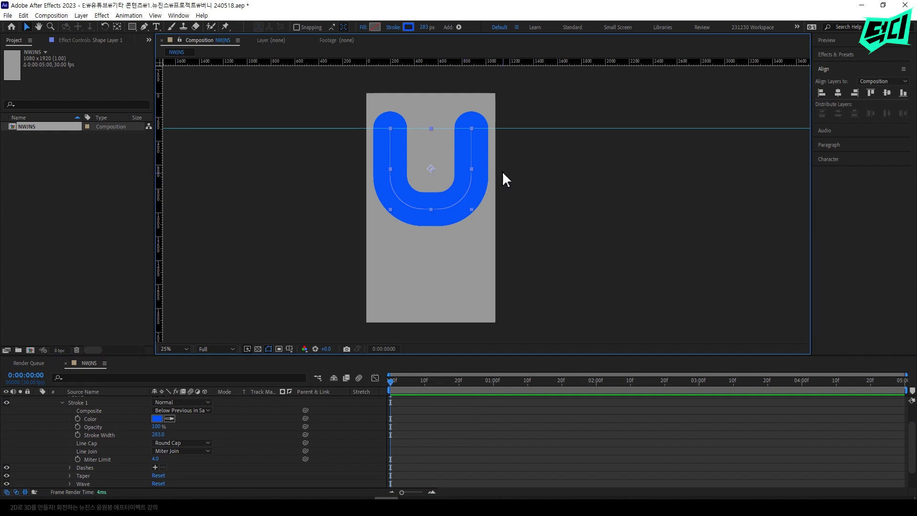
pyautogui.doubleClick(394, 180)
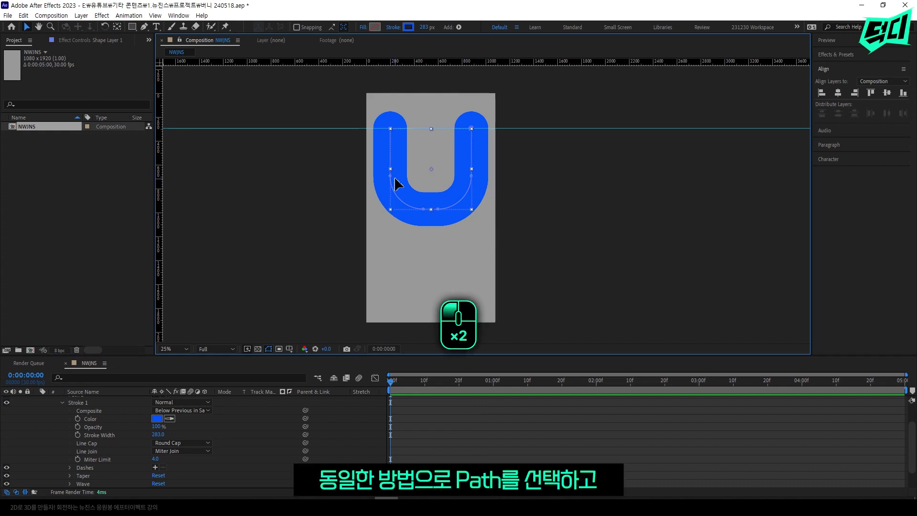
pyautogui.click(391, 178)
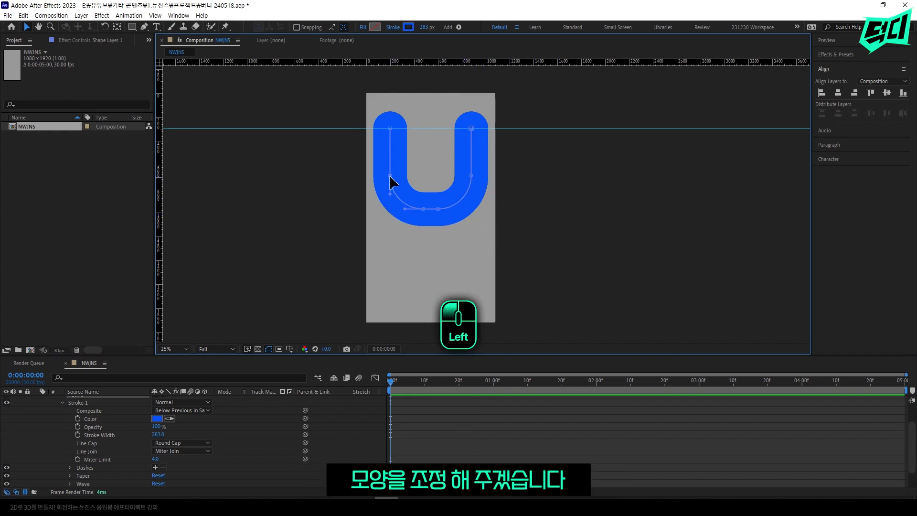
pyautogui.moveTo(347, 164); pyautogui.dragTo(534, 244)
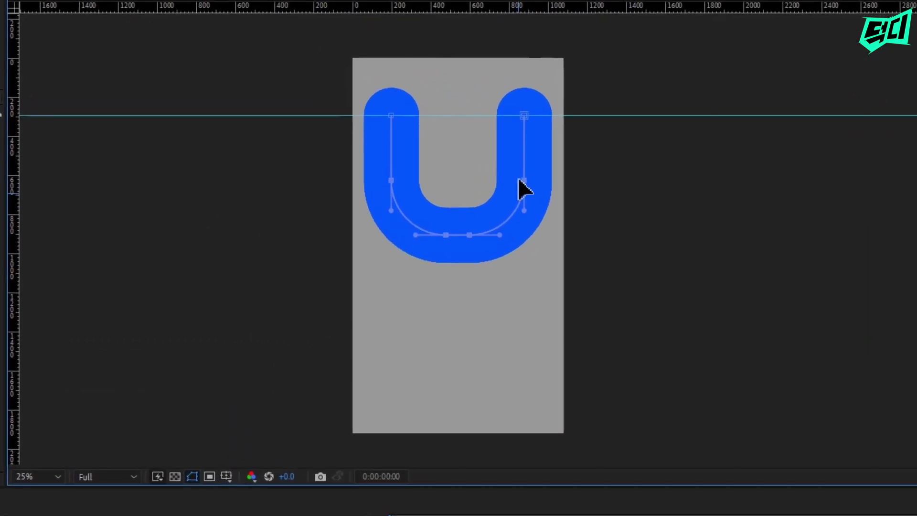
pyautogui.moveTo(470, 176); pyautogui.dragTo(469, 162)
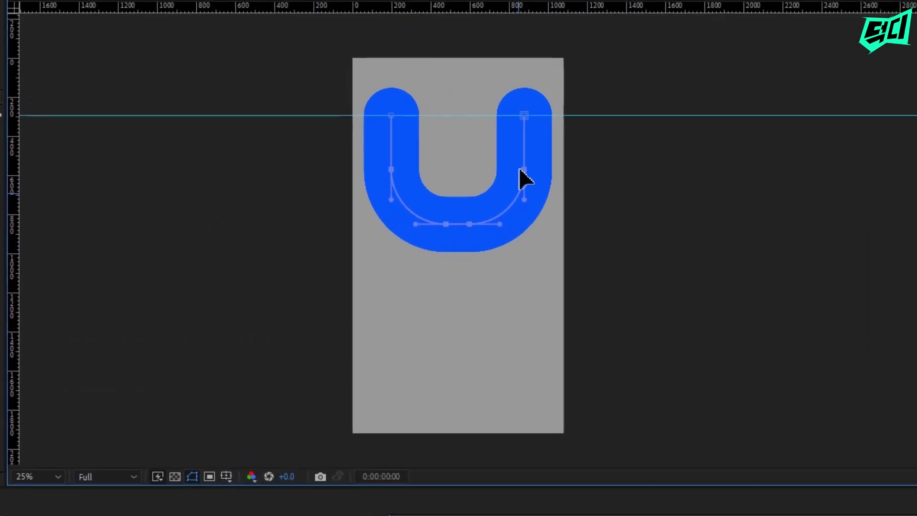
pyautogui.hotkey('shift', 'Down')
pyautogui.hotkey('shift', 'Down')
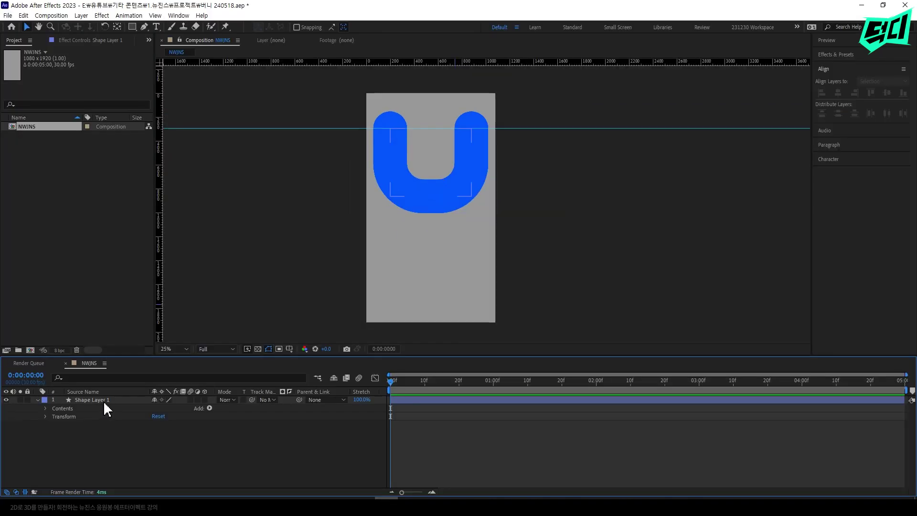
# Change the U's stroke colour to light grey (DEDEDE)
pyautogui.click(162, 401)
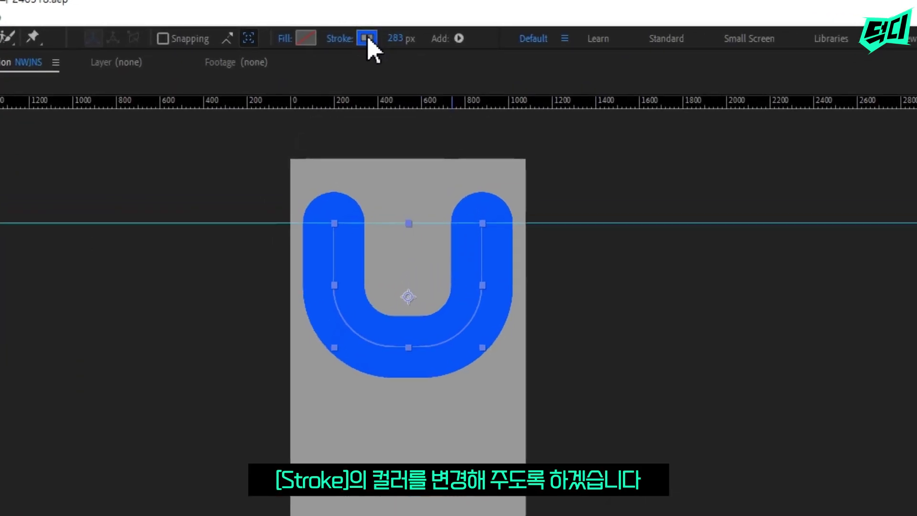
pyautogui.click(366, 39)
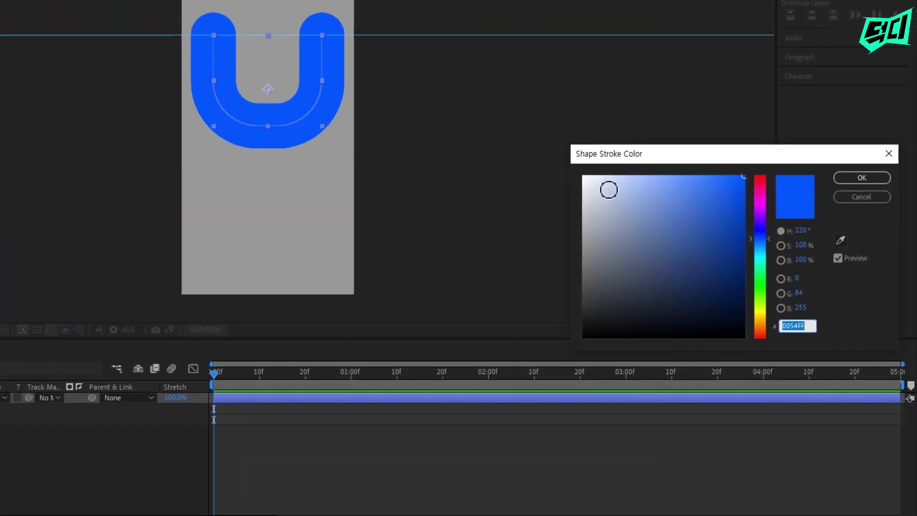
pyautogui.moveTo(609, 190); pyautogui.dragTo(576, 194)
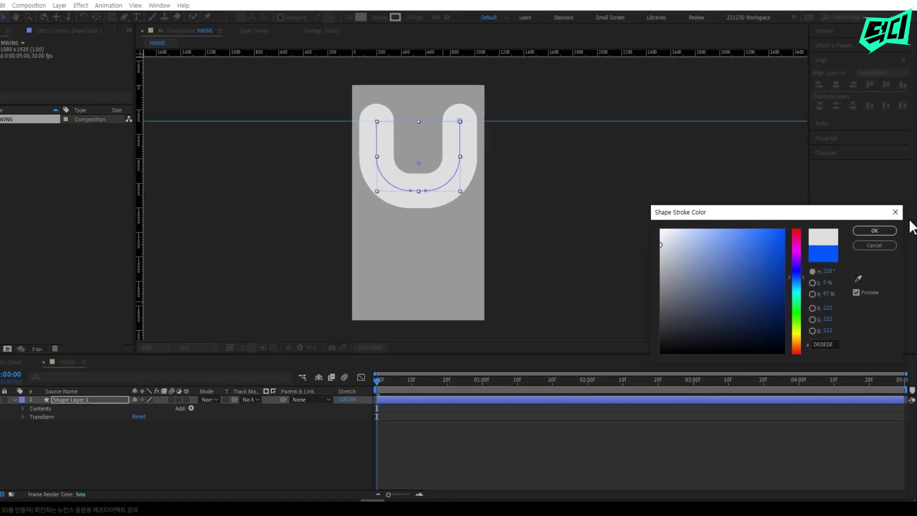
pyautogui.click(881, 233)
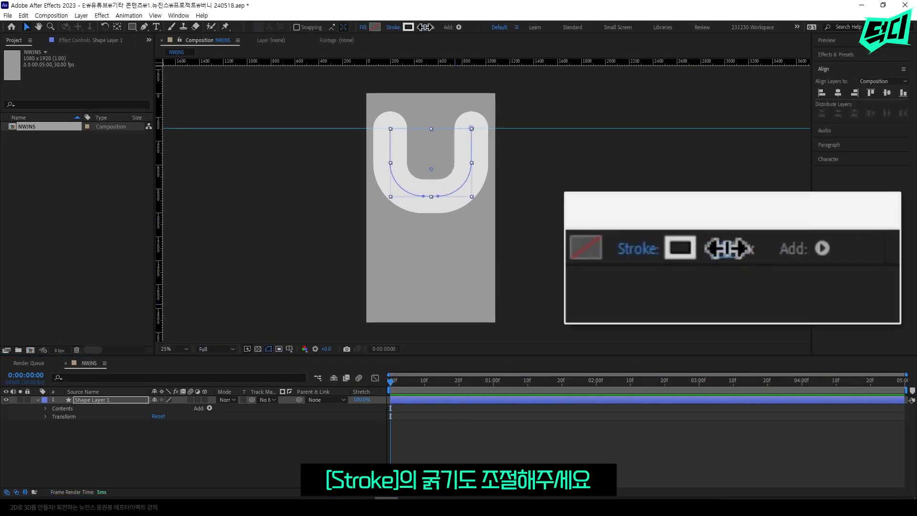
# Set the stroke width to 303 px
pyautogui.moveTo(424, 27)
pyautogui.mouseDown()
pyautogui.moveTo(307, 66)
pyautogui.moveTo(440, 47)
pyautogui.moveTo(430, 38)
pyautogui.mouseUp()
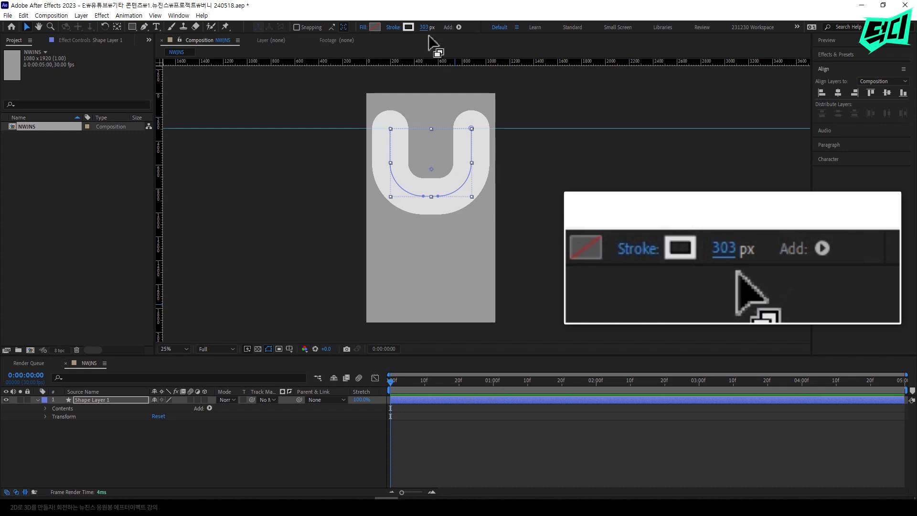
pyautogui.click(424, 27)
pyautogui.write('303')
pyautogui.press('Return')
pyautogui.press('.')
pyautogui.press('.')
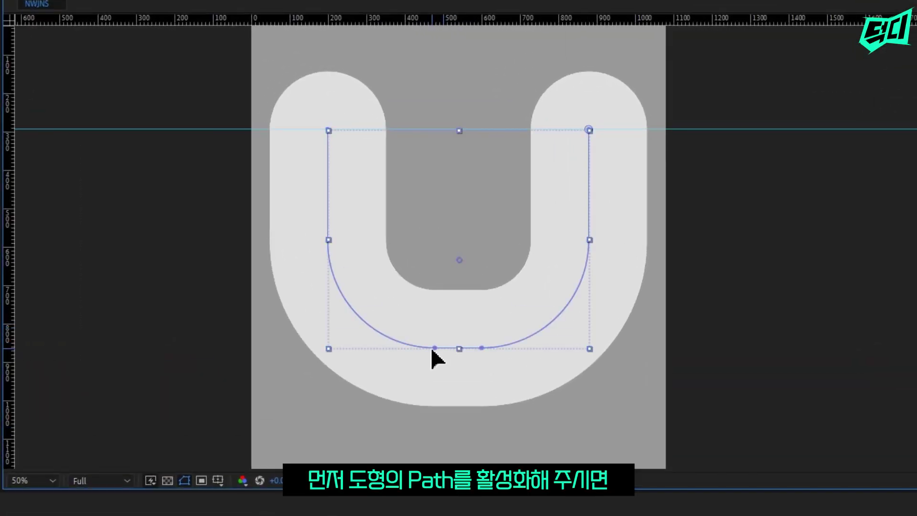
# Enter vertex editing and select the U's side and bottom vertices to align guides to them
pyautogui.click(431, 348)
pyautogui.moveTo(450, 375); pyautogui.dragTo(296, 229)
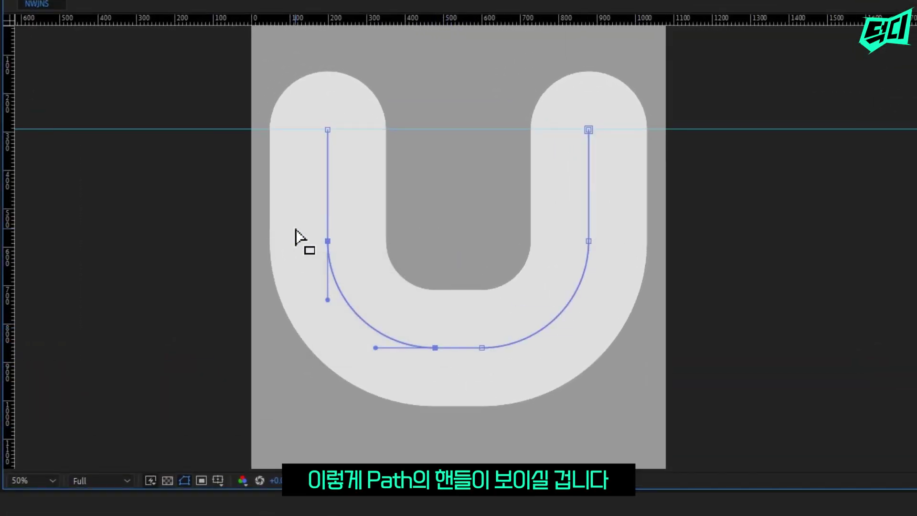
pyautogui.moveTo(644, 222); pyautogui.dragTo(208, 361)
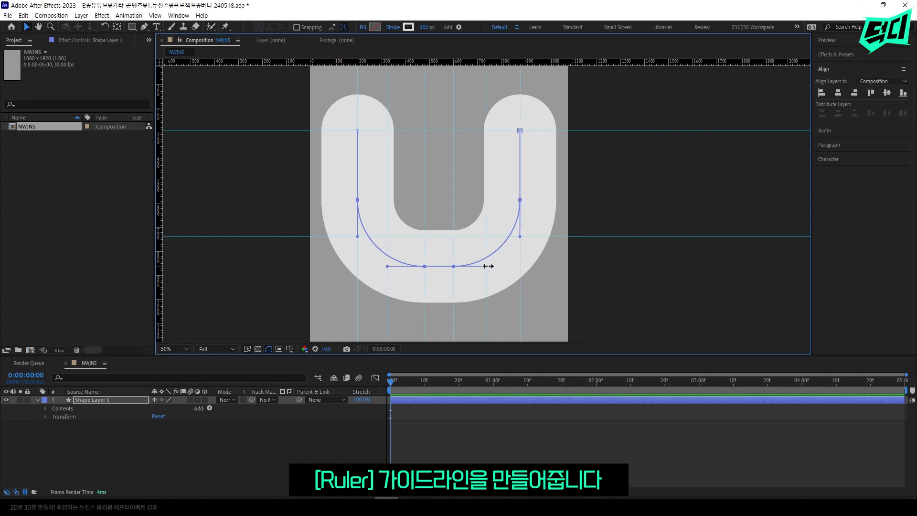
# Reveal Path 1's Path property, set a keyframe at 0 s, and move to 0:00:02:15
pyautogui.click(46, 408)
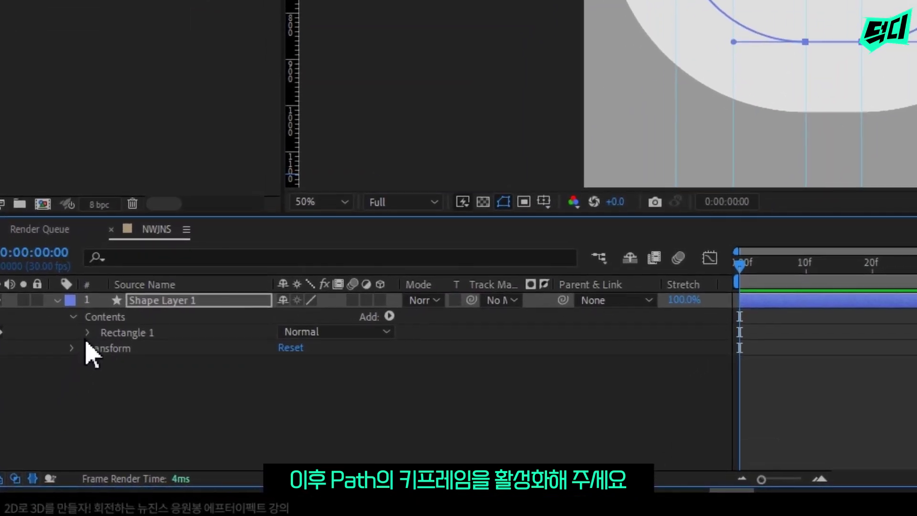
pyautogui.click(53, 417)
pyautogui.click(103, 347)
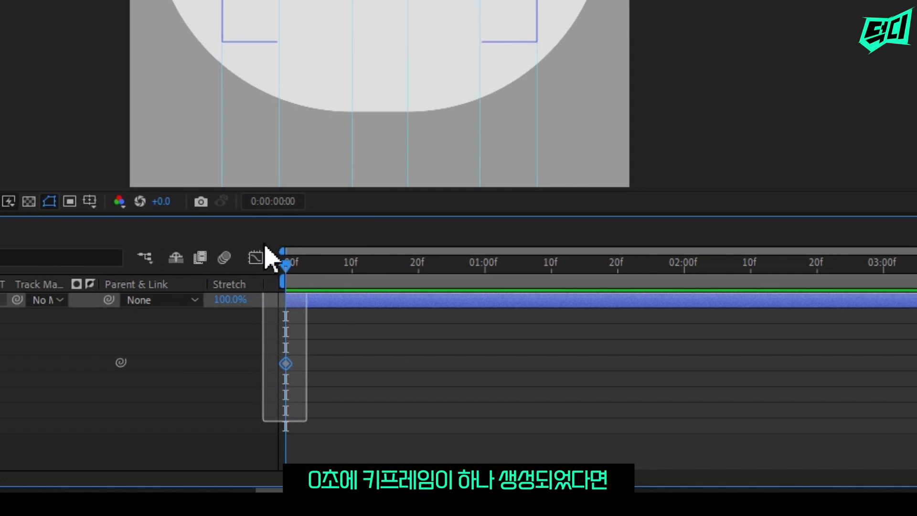
pyautogui.click(448, 377)
pyautogui.click(783, 272)
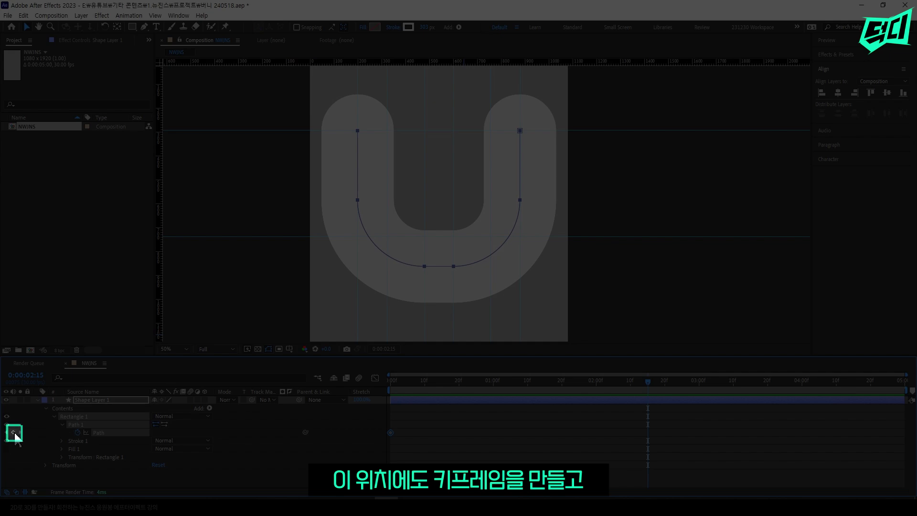
# Add a Path keyframe at 0:00:02:15 and swap the U's vertices side to side
pyautogui.click(14, 433)
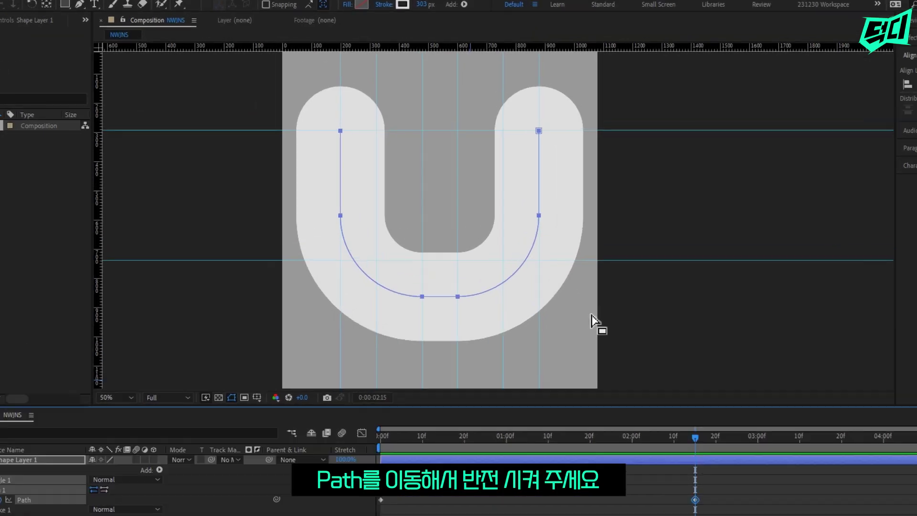
pyautogui.moveTo(568, 294); pyautogui.dragTo(493, 88)
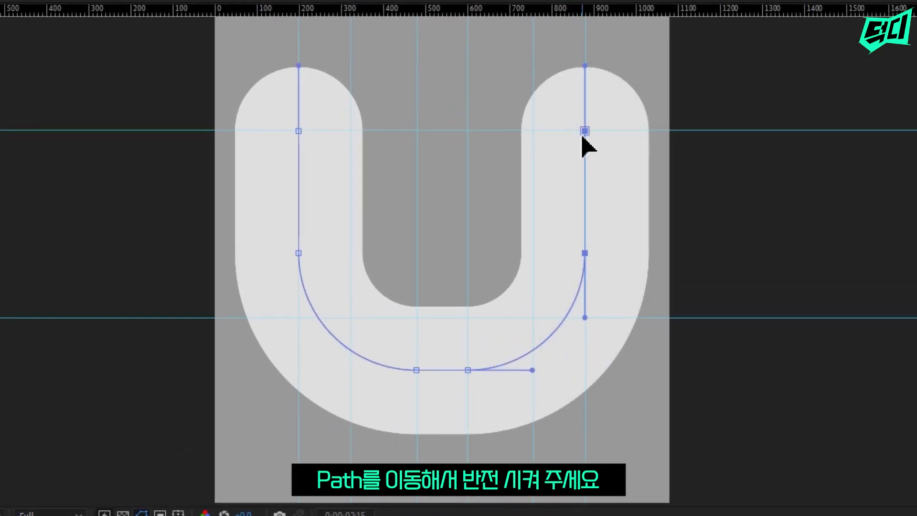
pyautogui.moveTo(583, 139)
pyautogui.mouseDown()
pyautogui.moveTo(137, 151)
pyautogui.moveTo(154, 150)
pyautogui.mouseUp()
pyautogui.moveTo(268, 72)
pyautogui.mouseDown()
pyautogui.moveTo(311, 260)
pyautogui.moveTo(583, 240)
pyautogui.mouseUp()
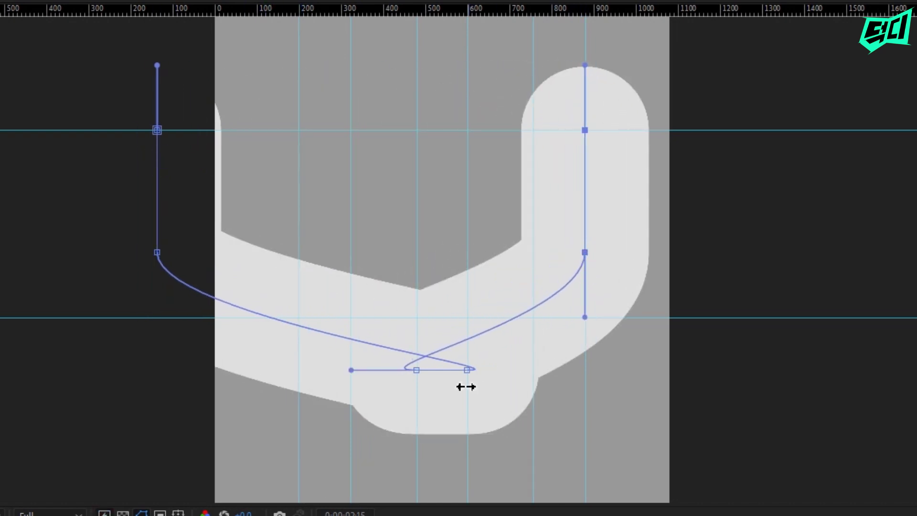
pyautogui.moveTo(437, 372); pyautogui.dragTo(299, 372)
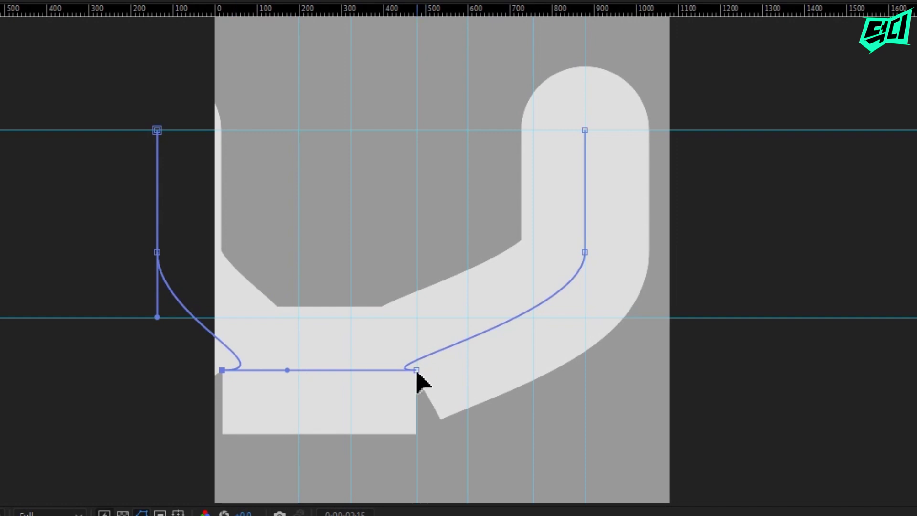
pyautogui.moveTo(416, 371); pyautogui.dragTo(468, 371)
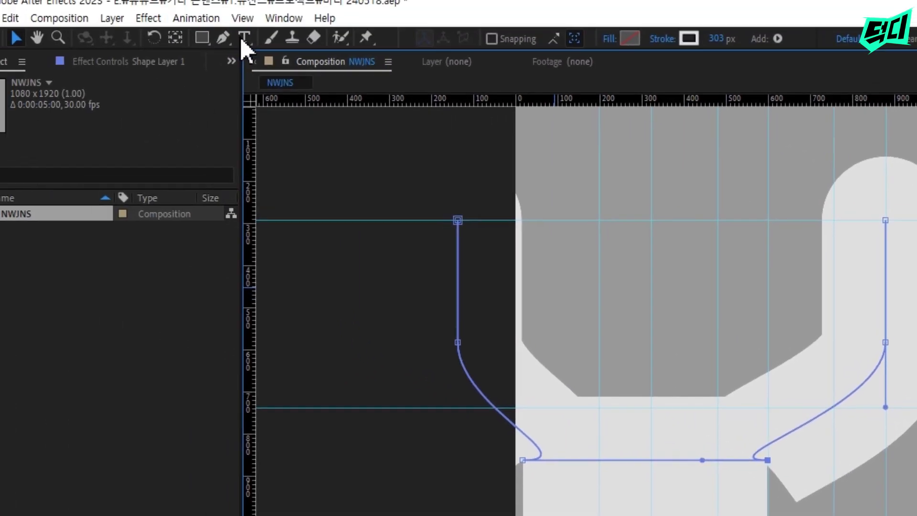
# Adjust Bezier handles and vertices with the Pen (G) to smooth the mirrored U's bottom curve
pyautogui.press('g')
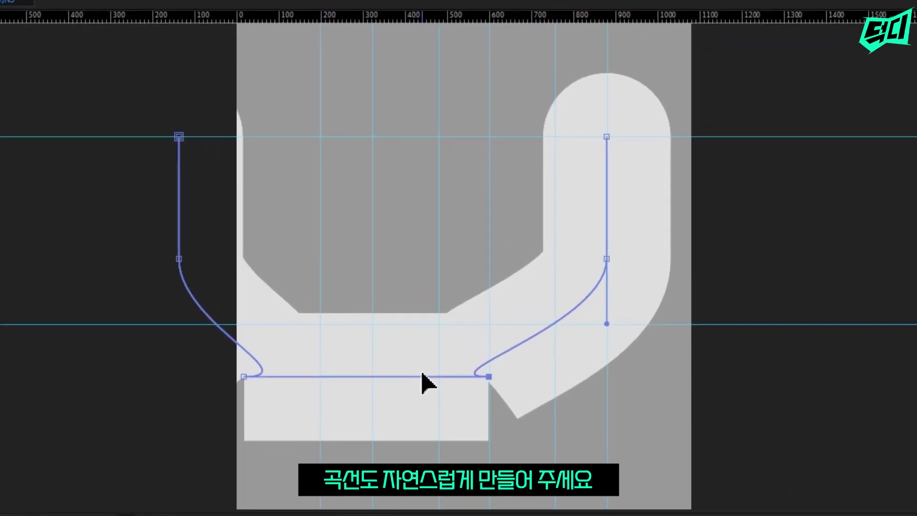
pyautogui.moveTo(799, 469); pyautogui.dragTo(866, 466)
pyautogui.moveTo(534, 361); pyautogui.dragTo(535, 370)
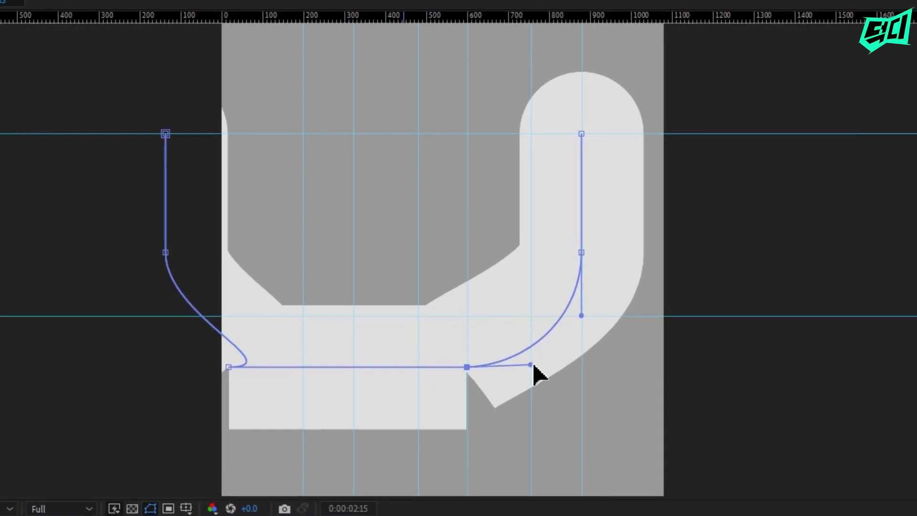
pyautogui.moveTo(318, 365); pyautogui.dragTo(359, 362)
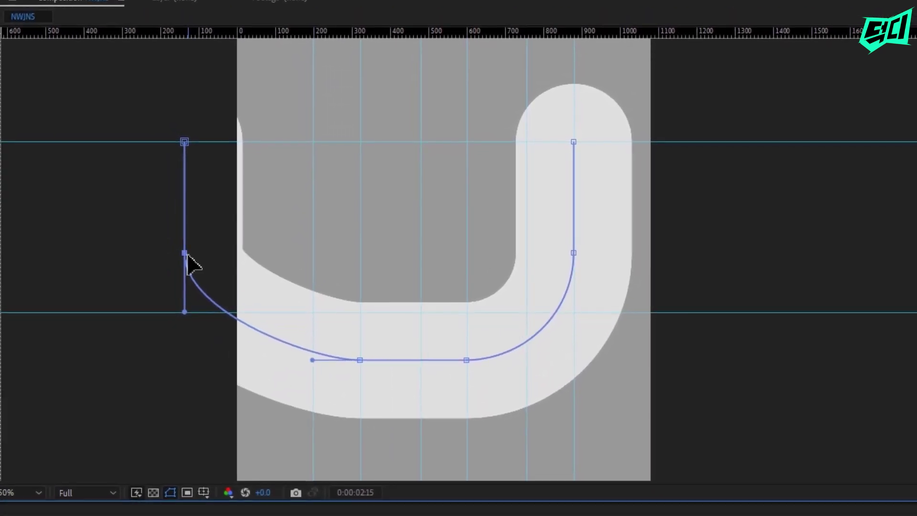
pyautogui.moveTo(186, 255); pyautogui.dragTo(319, 262)
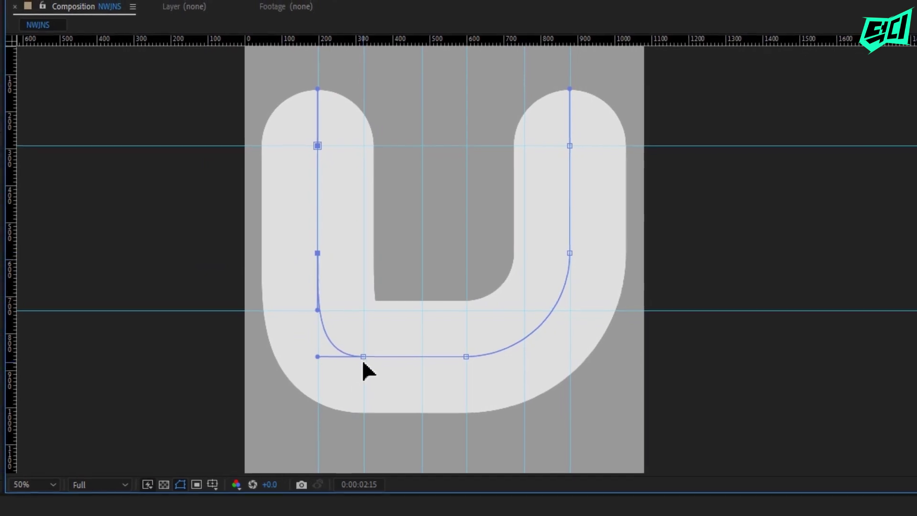
pyautogui.moveTo(363, 358); pyautogui.dragTo(423, 355)
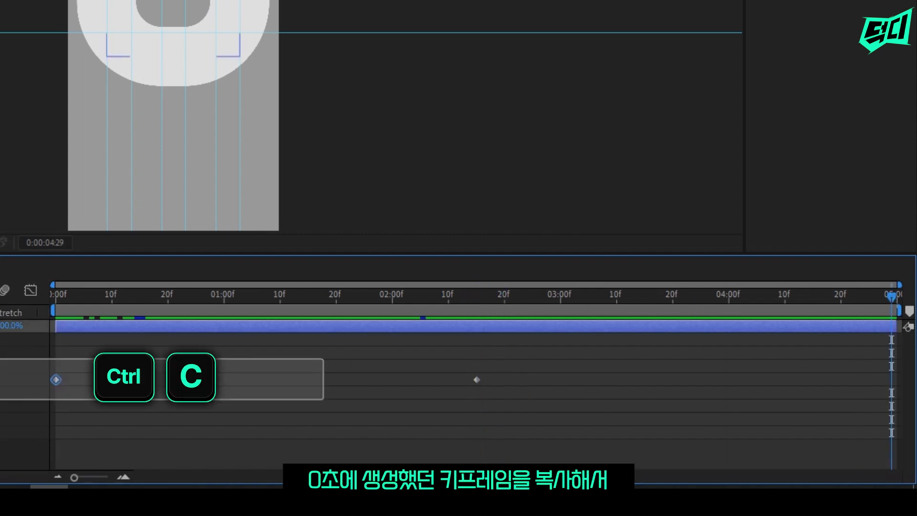
# Copy the 0 s Path keyframe and scrub to about 0:00:01:08 to inspect the morph
pyautogui.click(56, 379)
pyautogui.hotkey('ctrl', 'c')
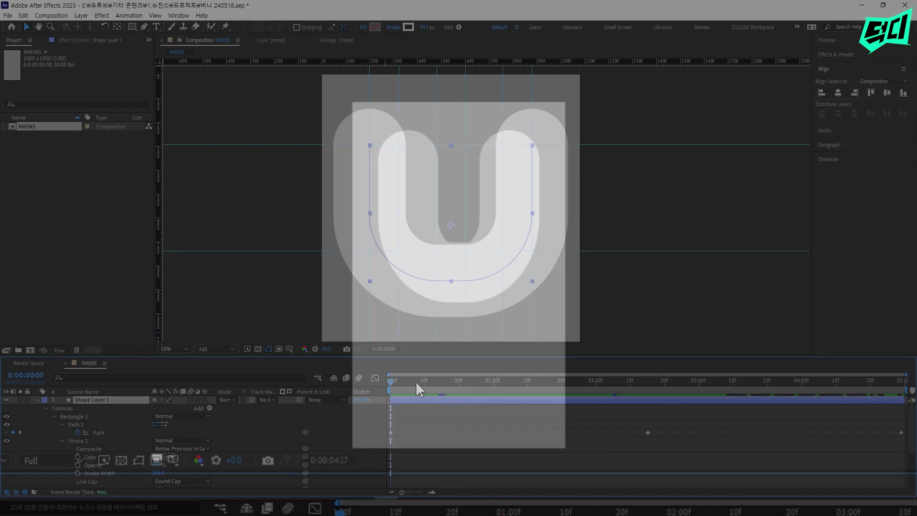
pyautogui.moveTo(396, 386)
pyautogui.mouseDown()
pyautogui.moveTo(569, 395)
pyautogui.moveTo(521, 400)
pyautogui.mouseUp()
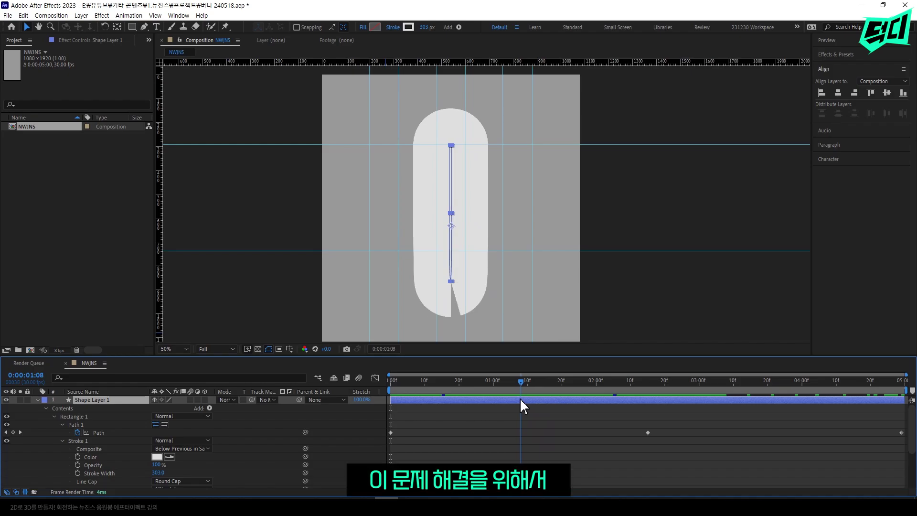
# Set Rectangle 1's Stroke 1 Line Join to Round Join and scrub to check the morph
pyautogui.click(76, 440)
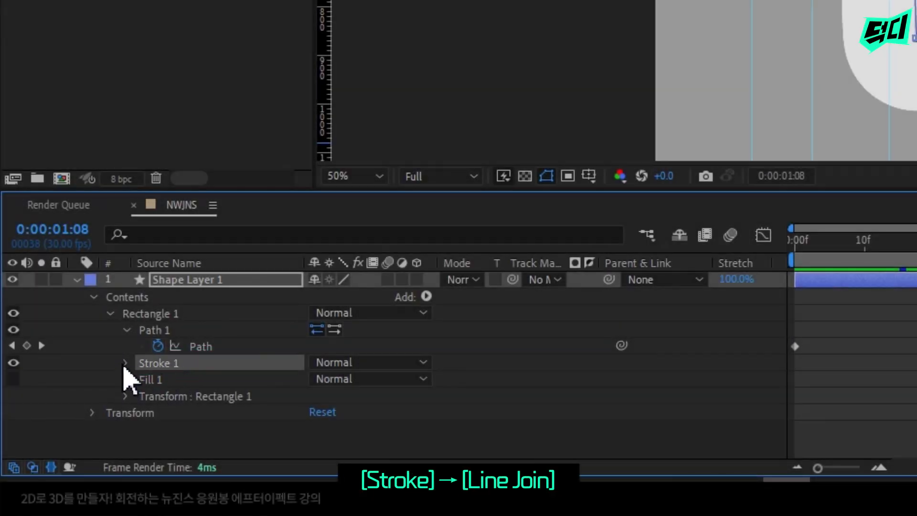
pyautogui.click(124, 364)
pyautogui.scroll(-3, 123, 367)
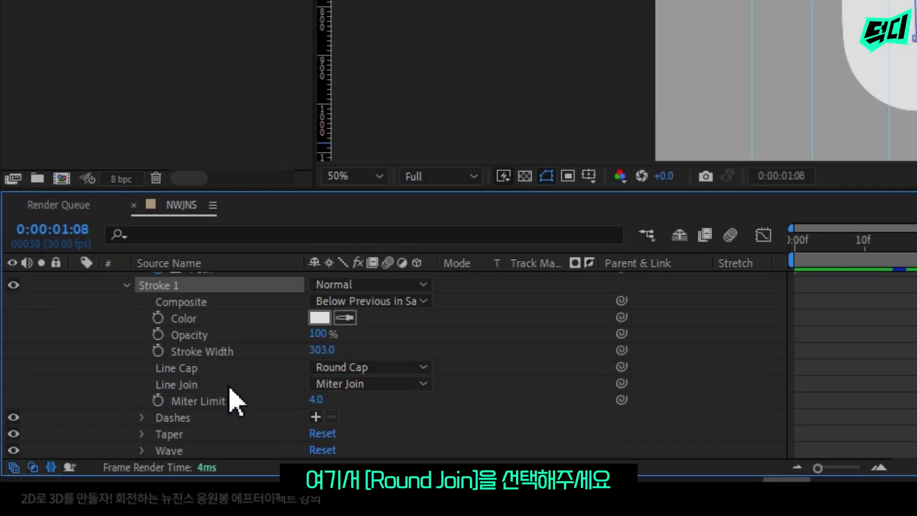
pyautogui.click(416, 389)
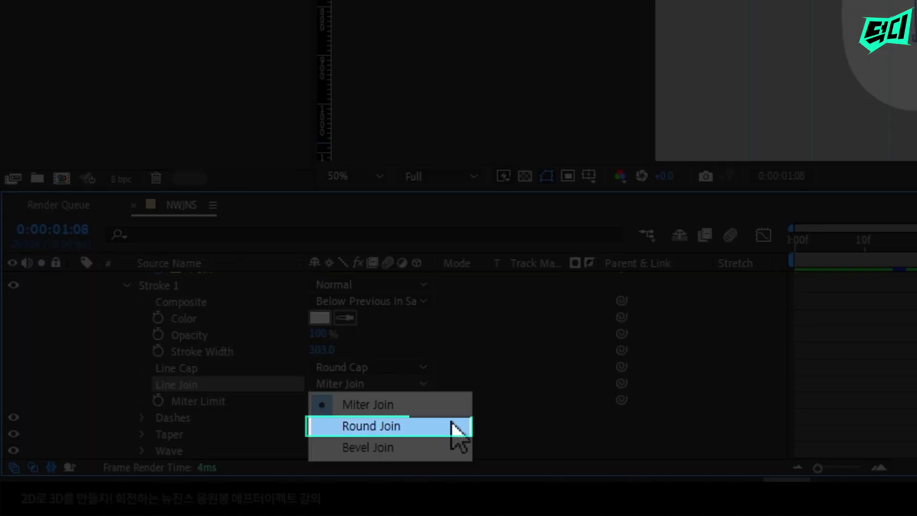
pyautogui.click(451, 424)
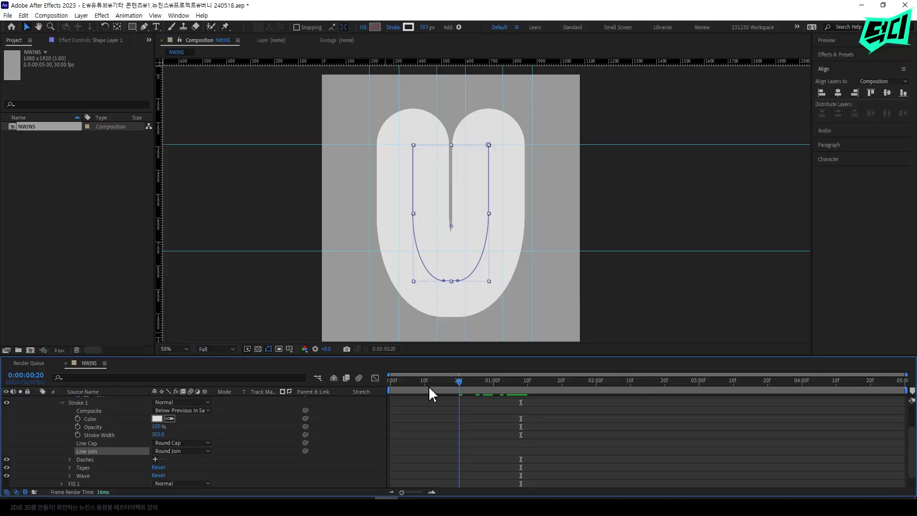
pyautogui.moveTo(465, 380); pyautogui.dragTo(544, 382)
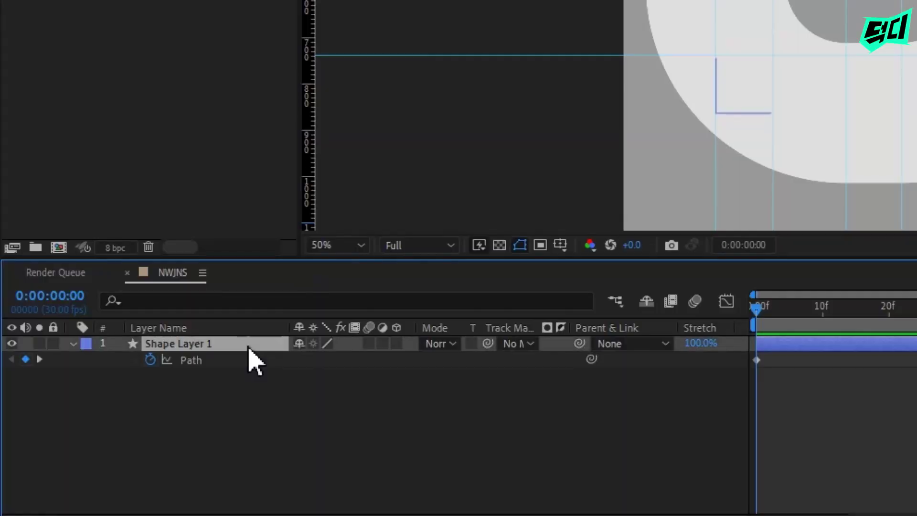
# Duplicate Shape Layer 1 and rename the new copy F
pyautogui.hotkey('ctrl', 'd')
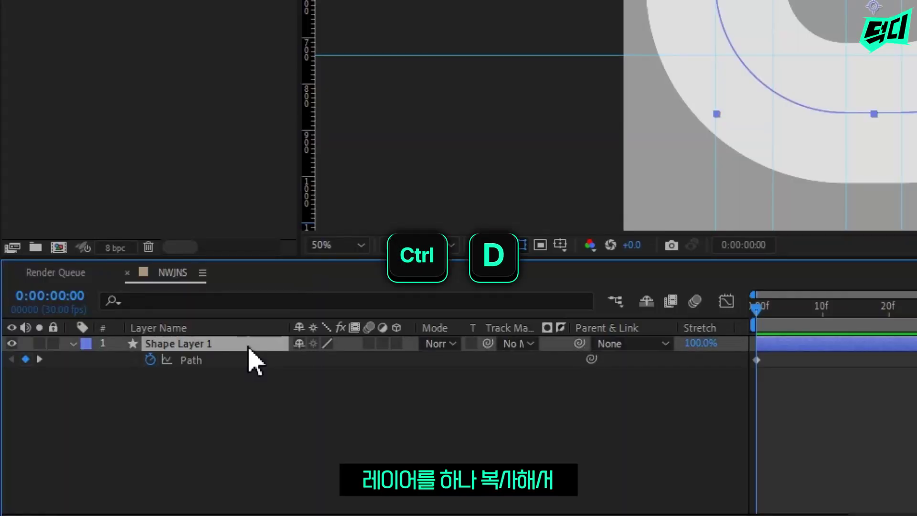
pyautogui.rightClick(256, 340)
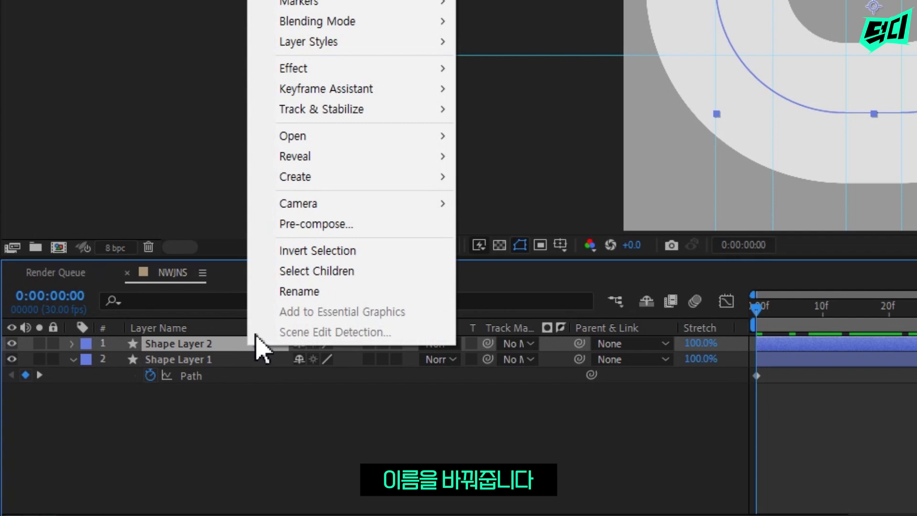
pyautogui.click(307, 292)
pyautogui.write('F')
# Rename the original shape layer B
pyautogui.rightClick(231, 359)
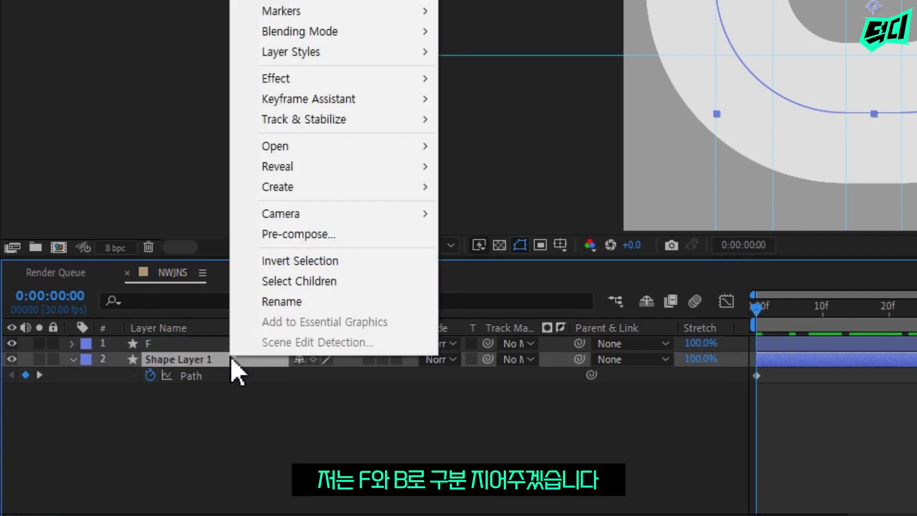
pyautogui.click(323, 295)
pyautogui.write('B')
pyautogui.press('Return')
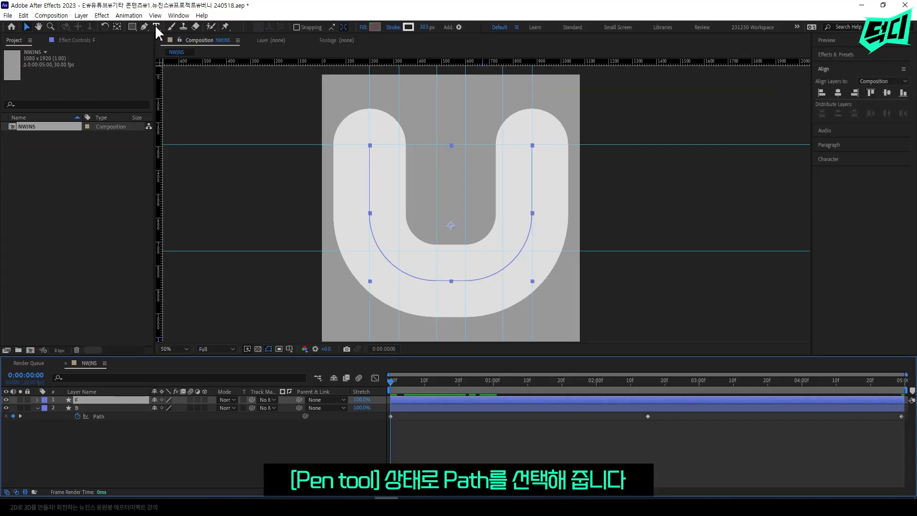
# Delete the left-side points of layer F's path, leaving only its right half
pyautogui.press('g')
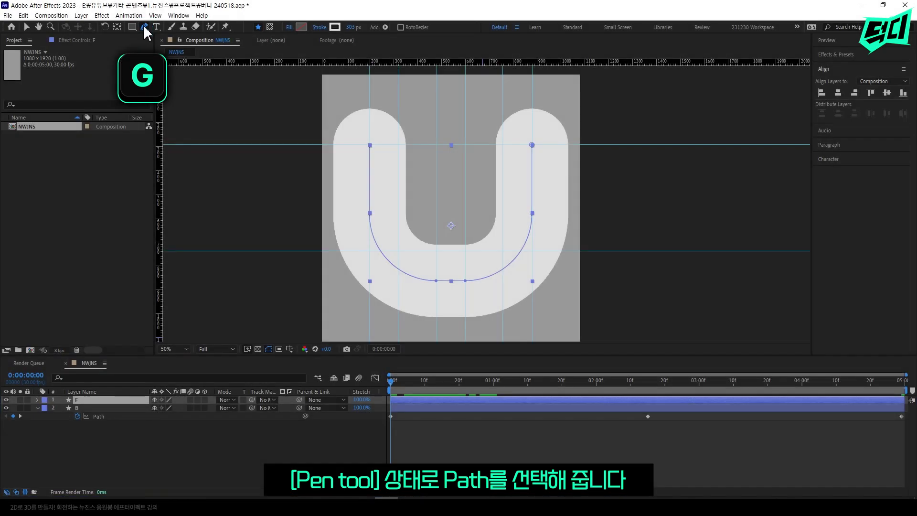
pyautogui.click(370, 145)
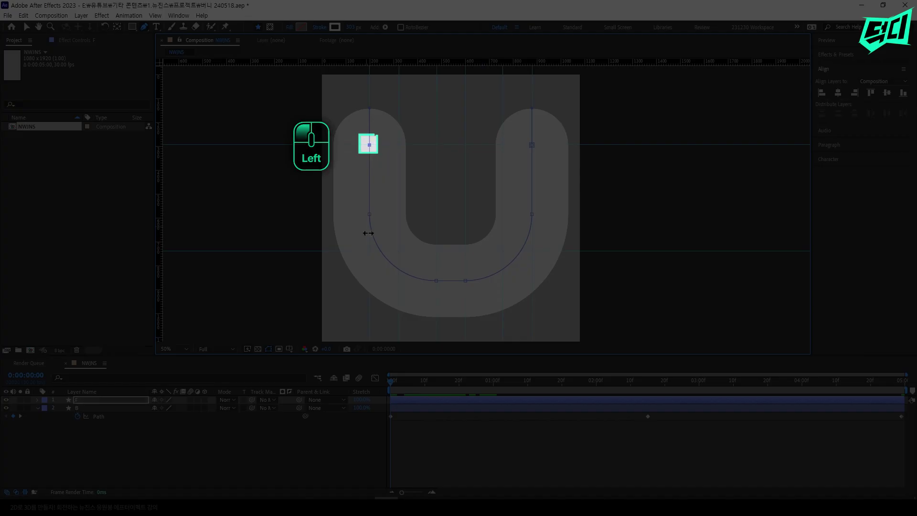
pyautogui.press('v')
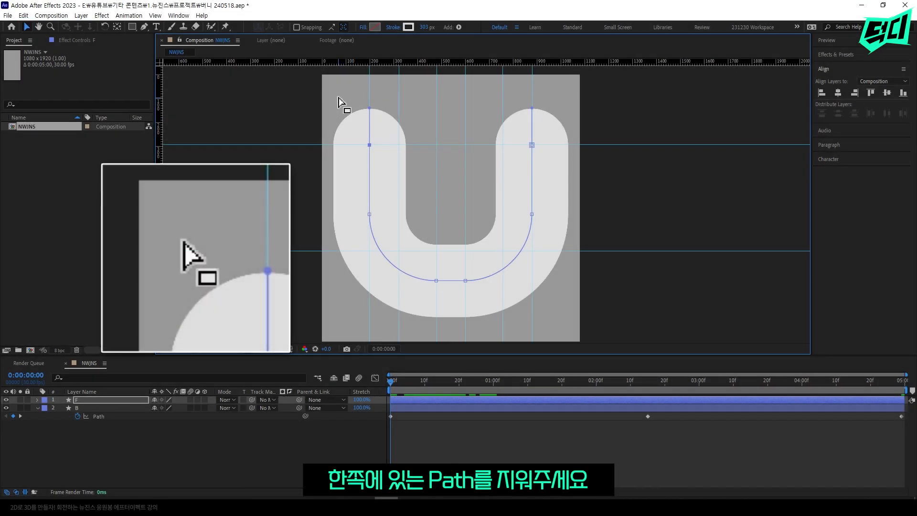
pyautogui.moveTo(337, 97); pyautogui.dragTo(380, 293)
pyautogui.press('Delete')
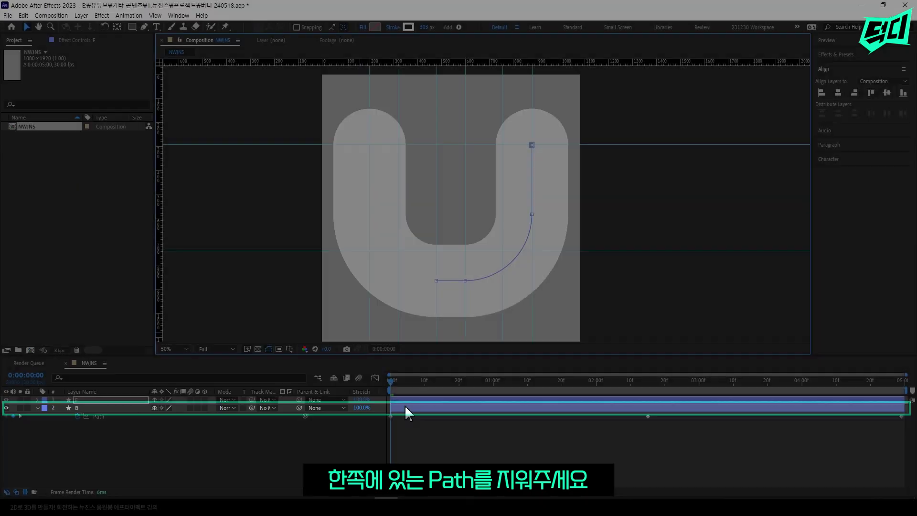
# Delete the right-side points of layer B's path, leaving only its left half
pyautogui.click(406, 407)
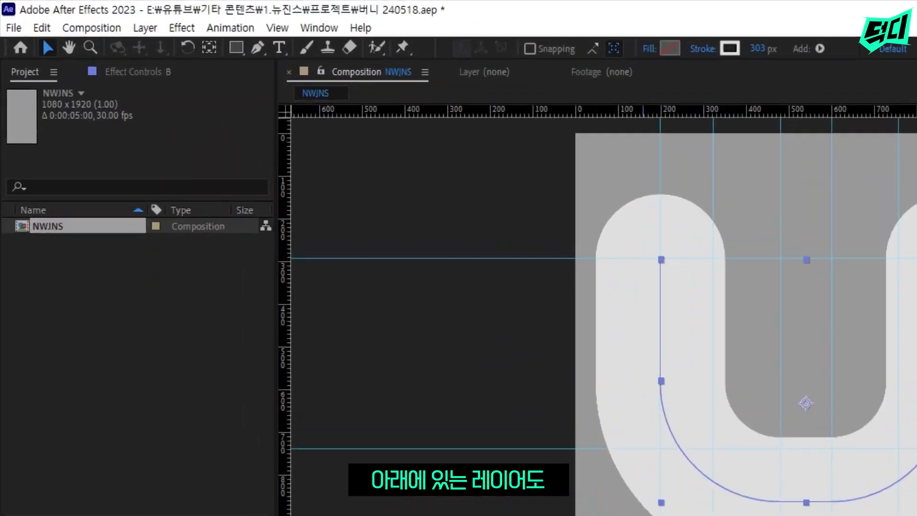
pyautogui.press('g')
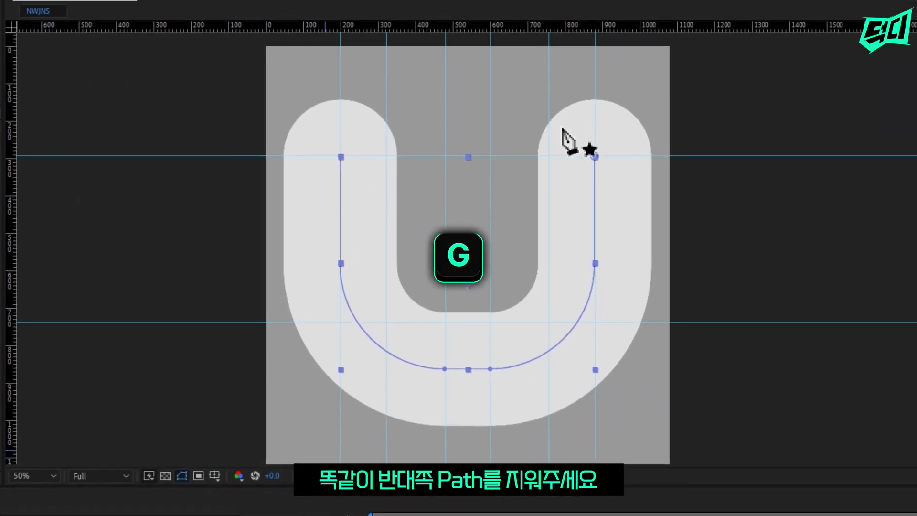
pyautogui.click(585, 155)
pyautogui.press('v')
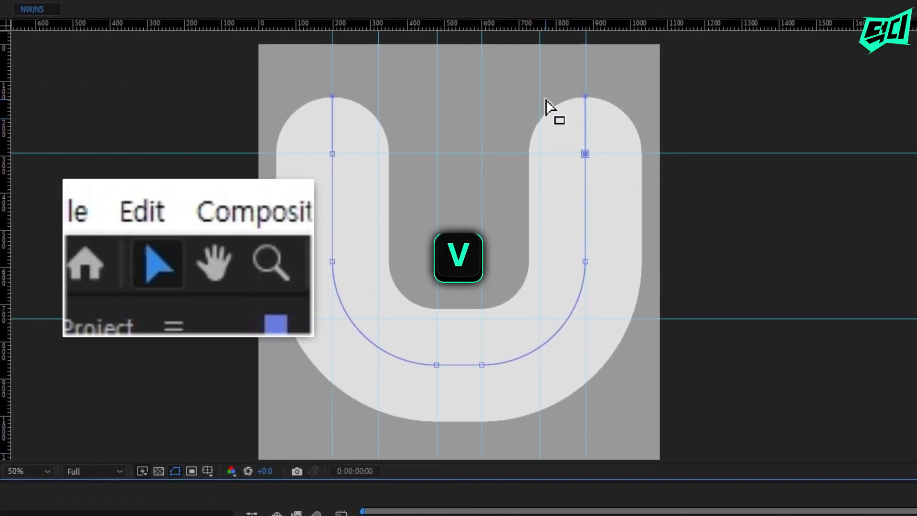
pyautogui.moveTo(547, 86); pyautogui.dragTo(609, 408)
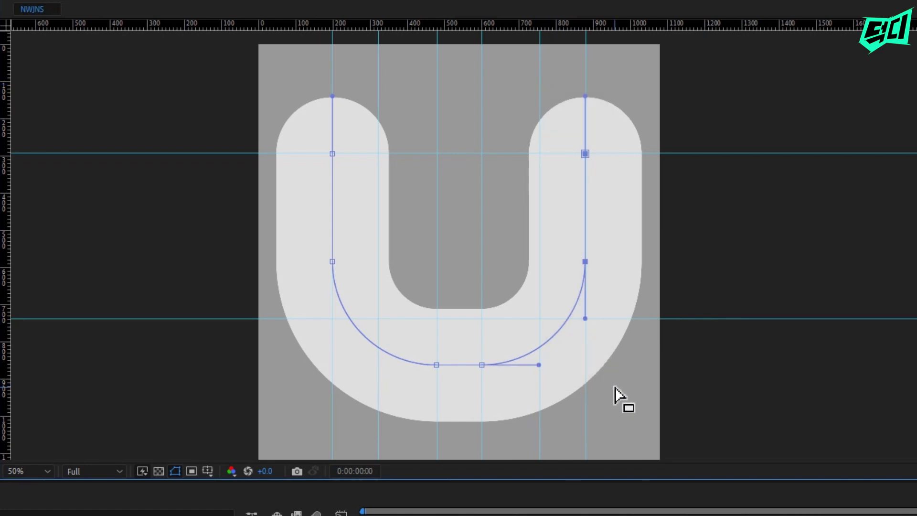
pyautogui.press('Delete')
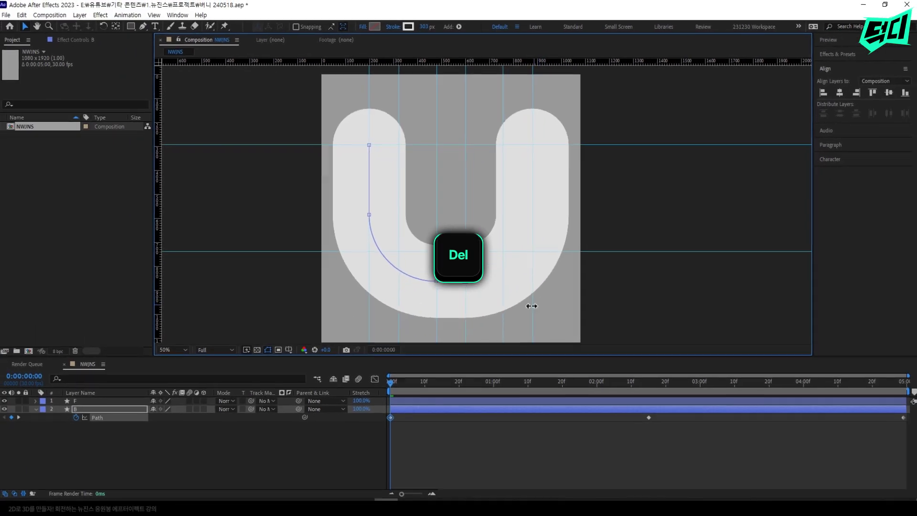
pyautogui.click(451, 436)
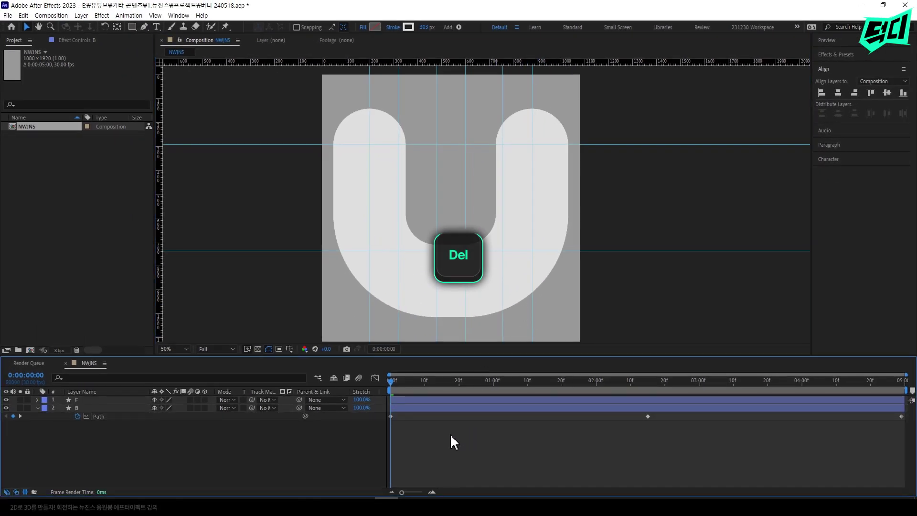
pyautogui.click(440, 408)
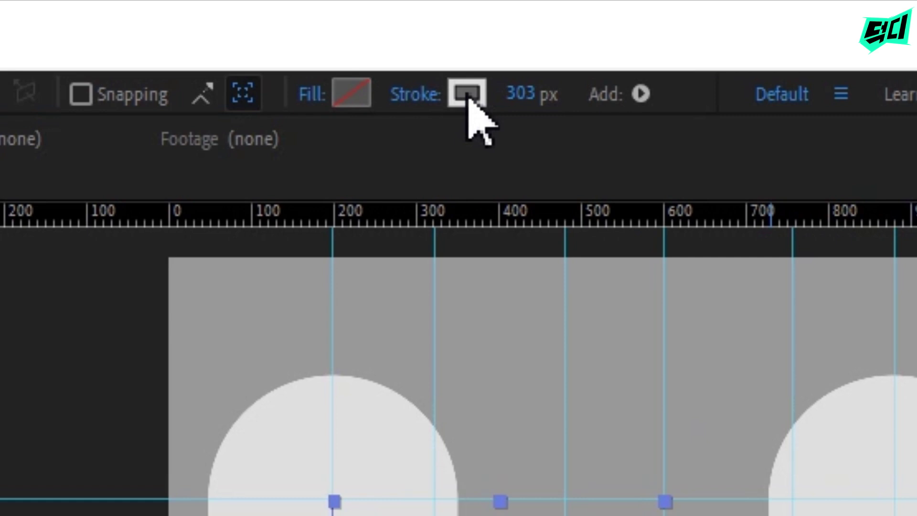
# Set layer B's stroke colour to pale pink E8CBCB and preview the two-toned U
pyautogui.click(408, 27)
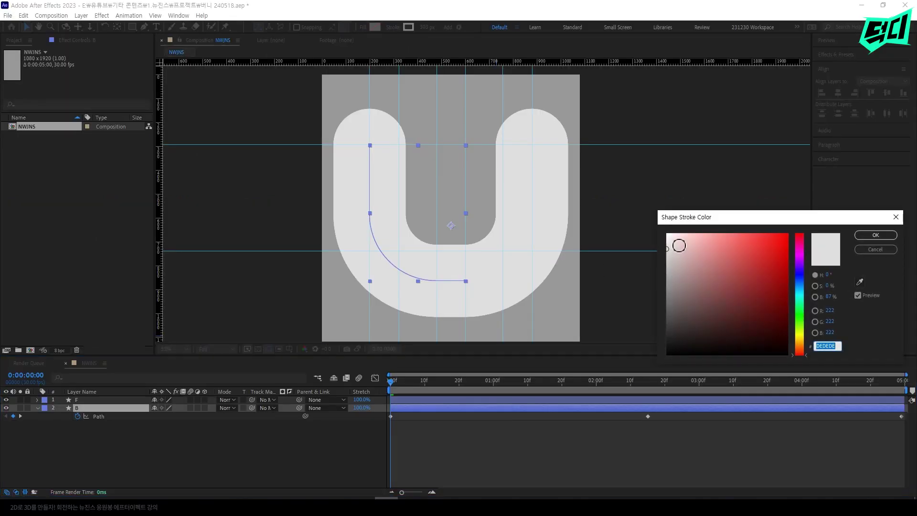
pyautogui.moveTo(679, 245); pyautogui.dragTo(681, 244)
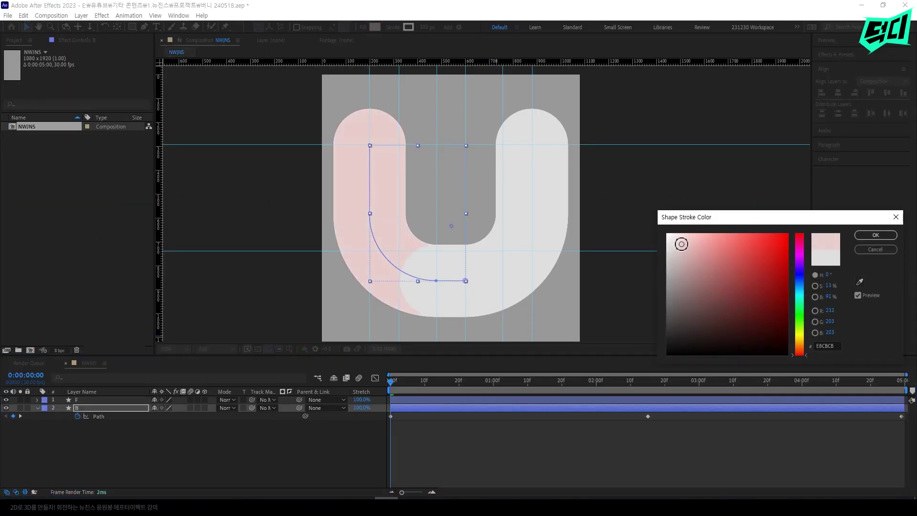
pyautogui.click(876, 235)
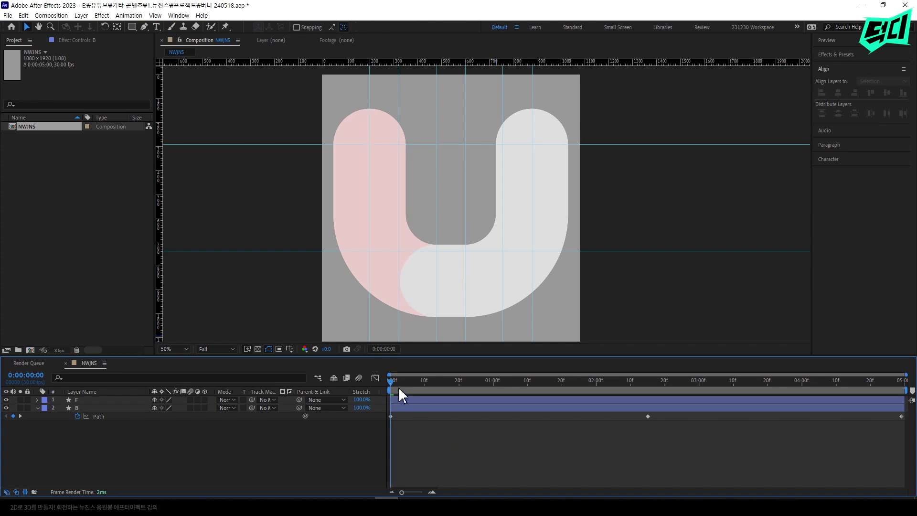
pyautogui.moveTo(398, 387)
pyautogui.mouseDown()
pyautogui.moveTo(809, 384)
pyautogui.moveTo(398, 387)
pyautogui.moveTo(498, 396)
pyautogui.mouseUp()
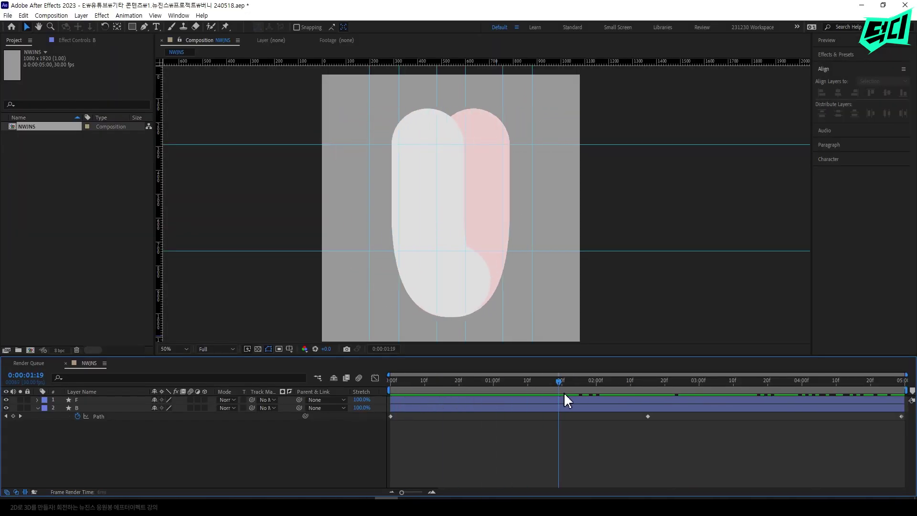
# Split layer B at 0:00:02:15, bring B 2 to the top, then duplicate layer F
pyautogui.moveTo(565, 399); pyautogui.dragTo(646, 401)
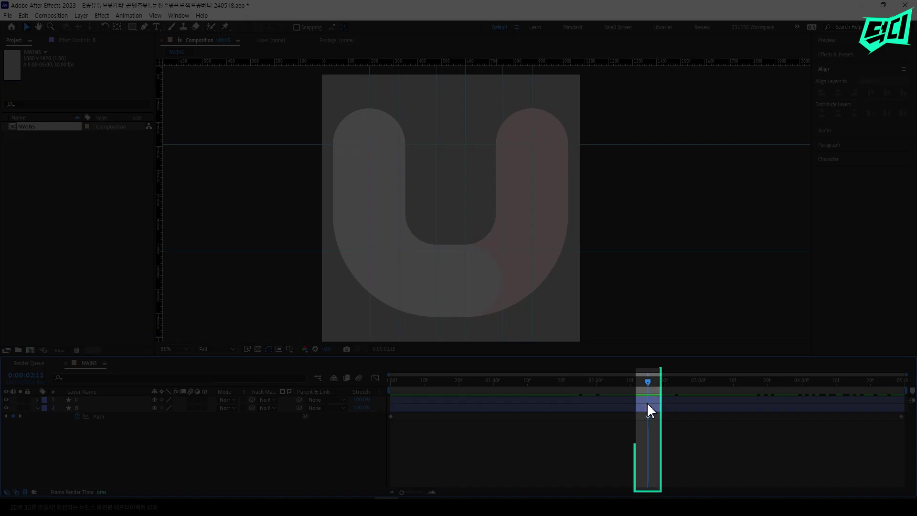
pyautogui.click(107, 408)
pyautogui.hotkey('ctrl', 'shift', 'd')
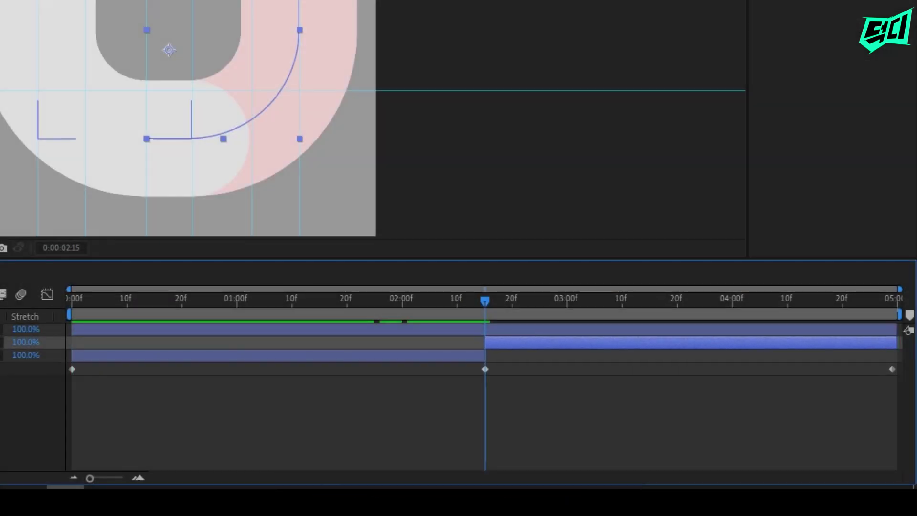
pyautogui.hotkey('ctrl', 'shift', ']')
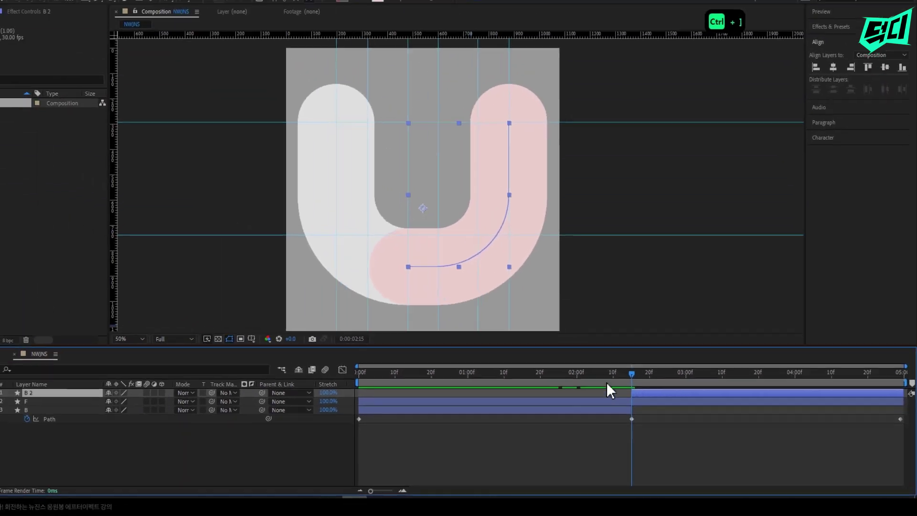
pyautogui.press('Home')
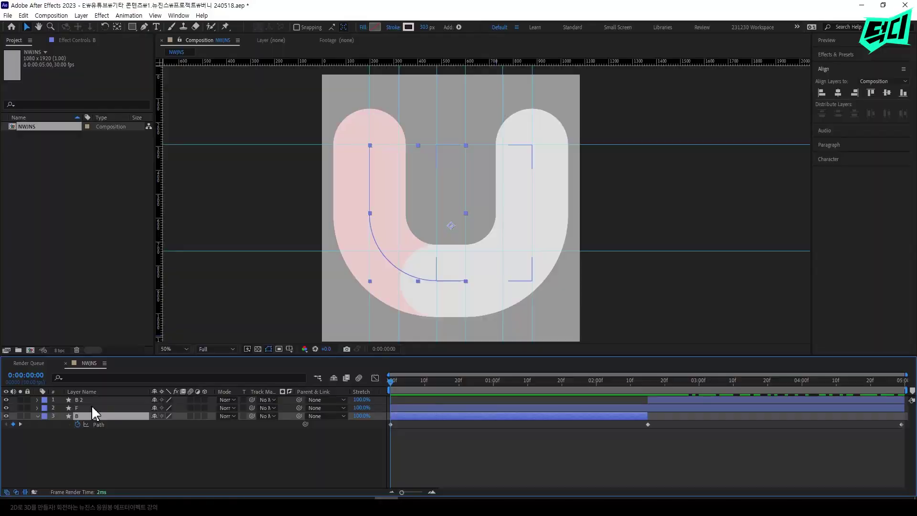
pyautogui.click(92, 408)
pyautogui.hotkey('ctrl', 'd')
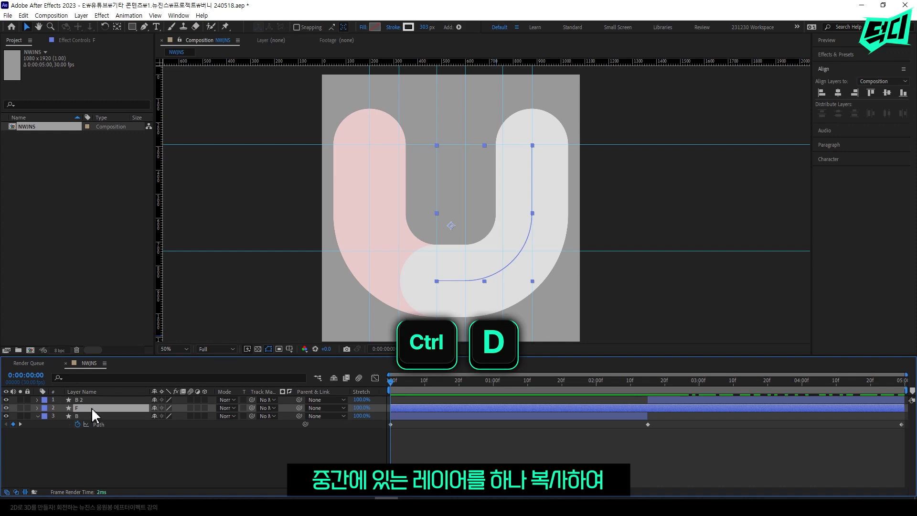
# Rename F's duplicate to F_S, set its track matte to layer B, and trim its end earlier
pyautogui.hotkey('ctrl', 'd')
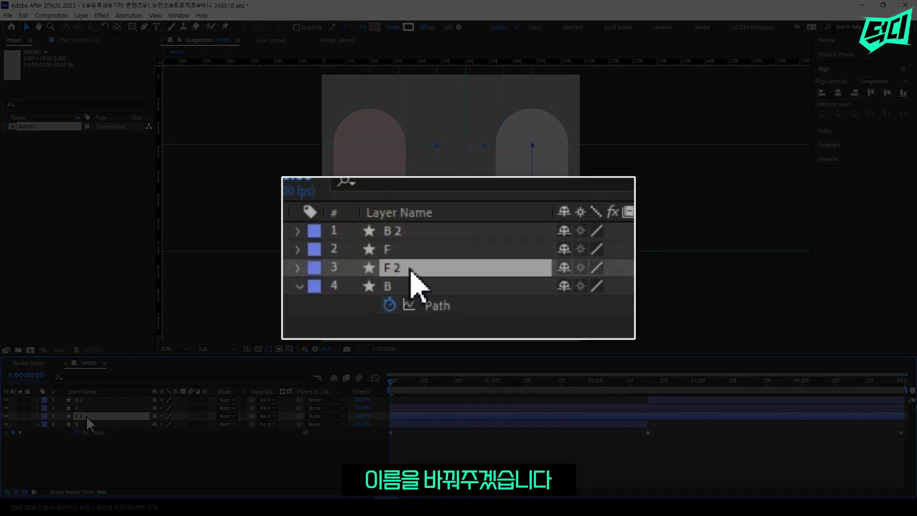
pyautogui.rightClick(87, 420)
pyautogui.click(90, 402)
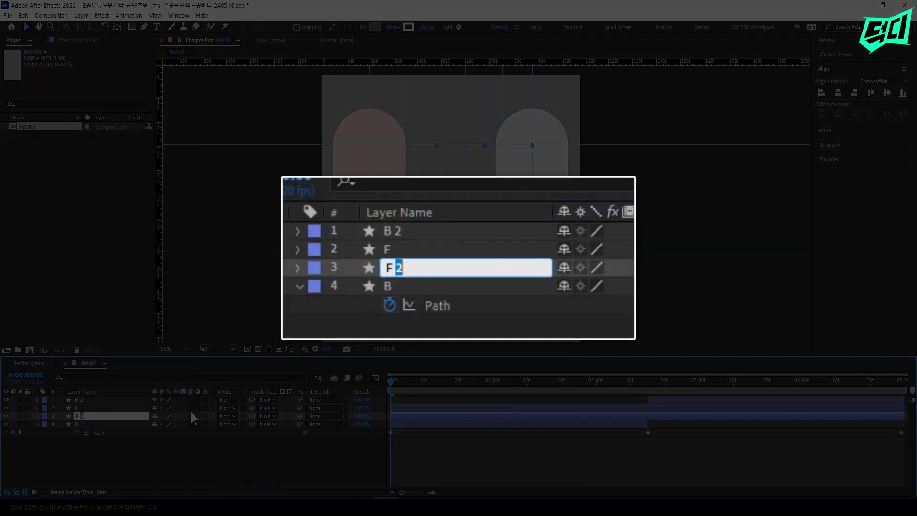
pyautogui.press('BackSpace')
pyautogui.press('BackSpace')
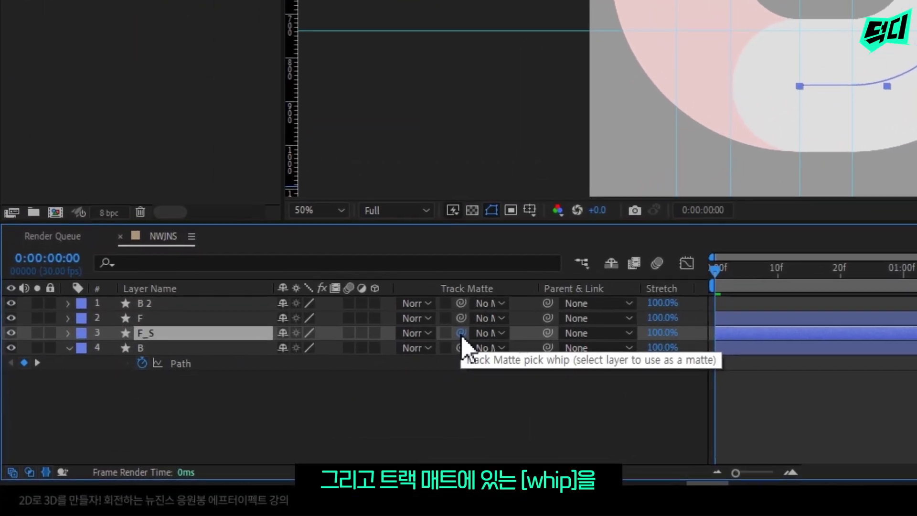
pyautogui.moveTo(455, 354); pyautogui.dragTo(456, 356)
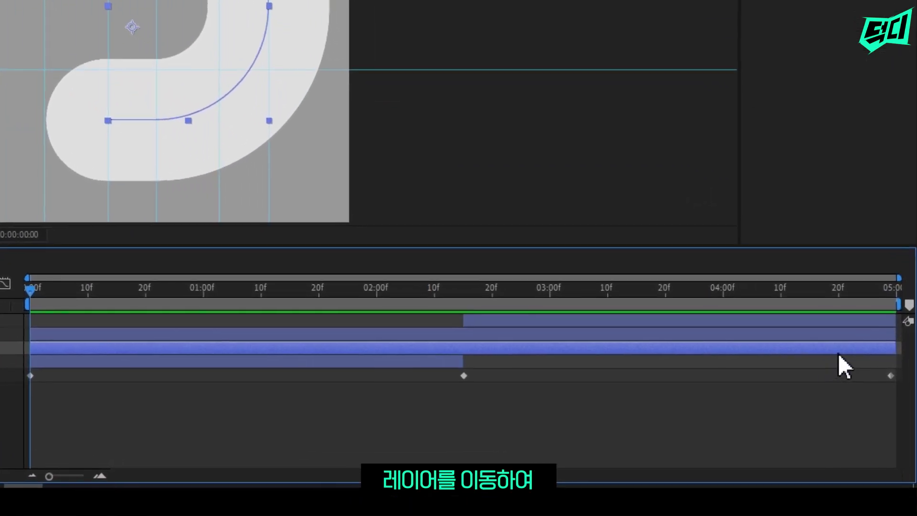
pyautogui.moveTo(823, 351); pyautogui.dragTo(780, 349)
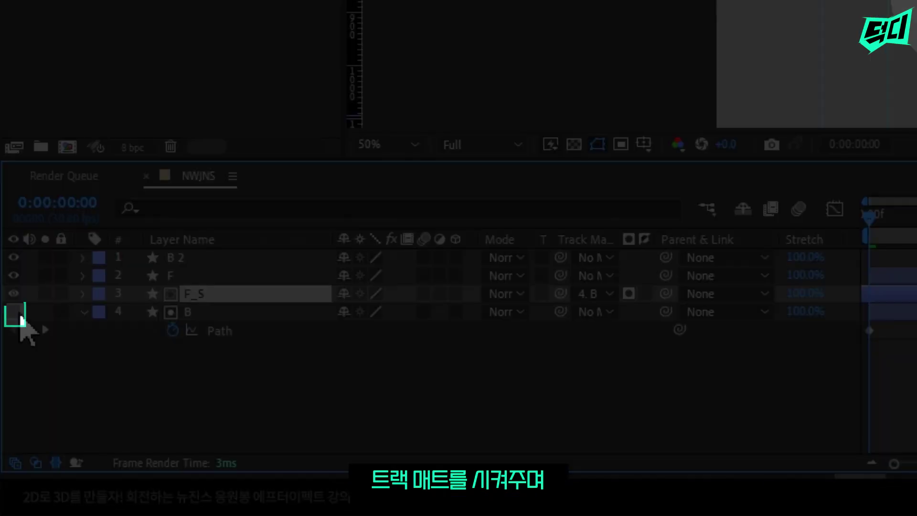
# Show layer B, make F_S's stroke black, and split F_S at 0:00:02:15
pyautogui.click(6, 423)
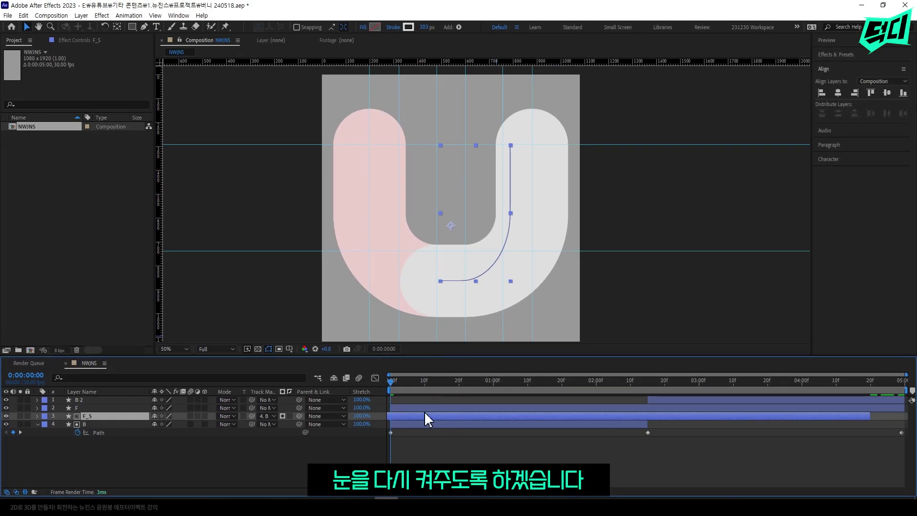
pyautogui.click(408, 27)
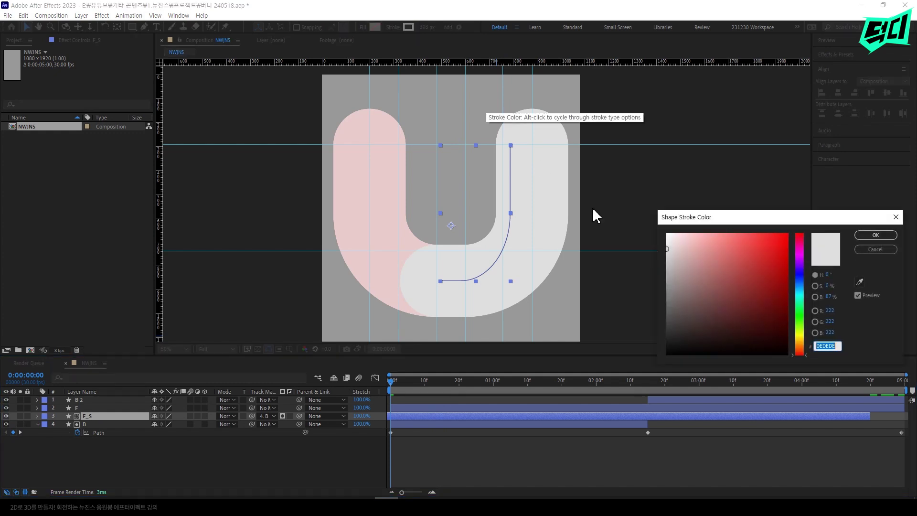
pyautogui.click(875, 235)
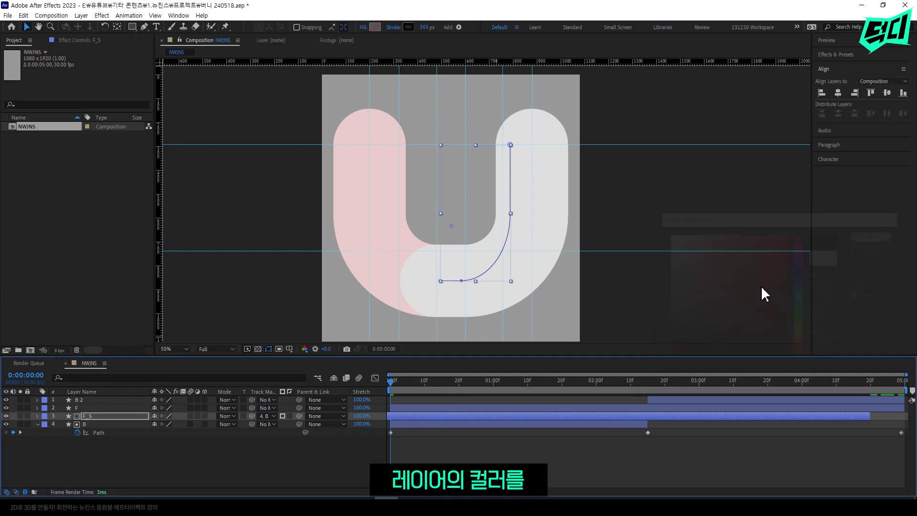
pyautogui.moveTo(398, 382)
pyautogui.mouseDown()
pyautogui.moveTo(547, 387)
pyautogui.moveTo(642, 420)
pyautogui.mouseUp()
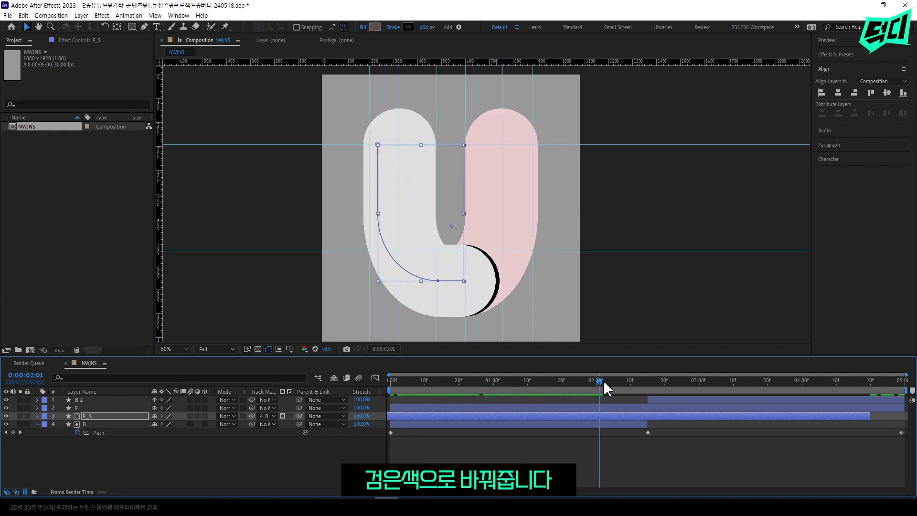
pyautogui.hotkey('ctrl', 'shift', 'd')
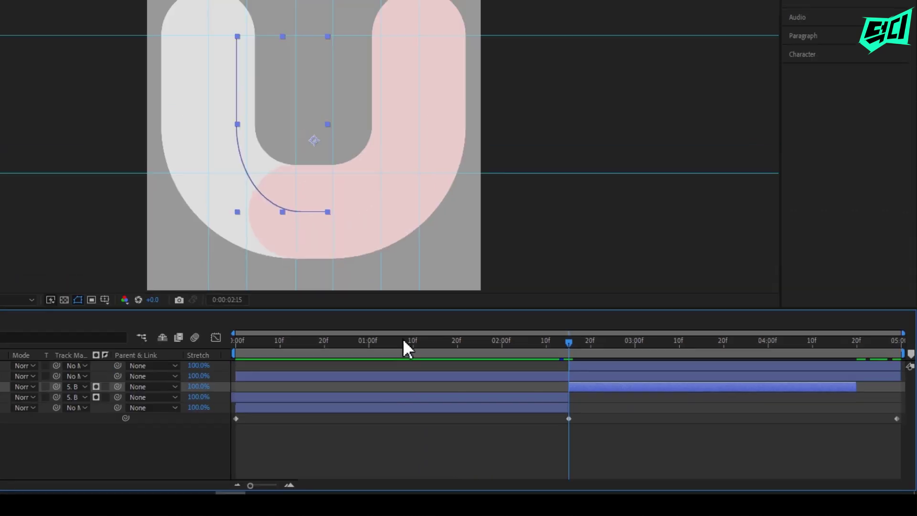
# Delete F_S's split-off later part, then duplicate B 2 below itself and rename it B_S
pyautogui.press('Delete')
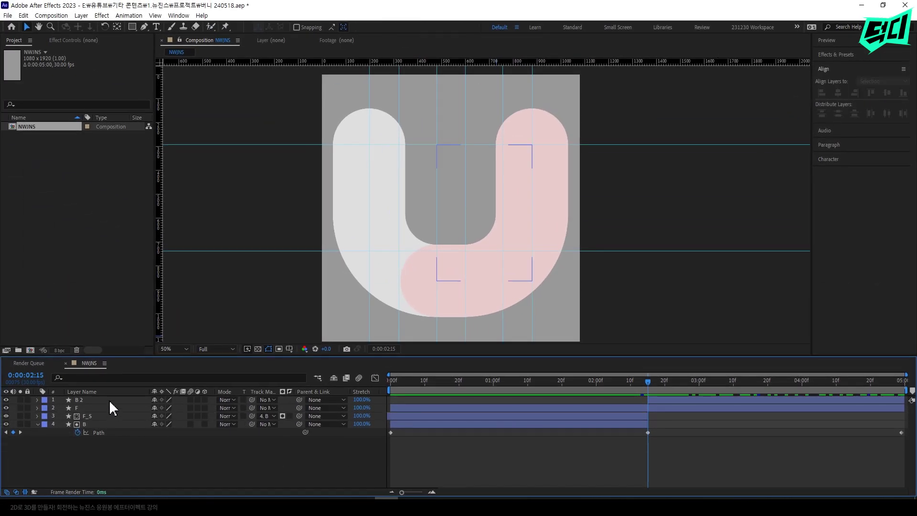
pyautogui.click(110, 399)
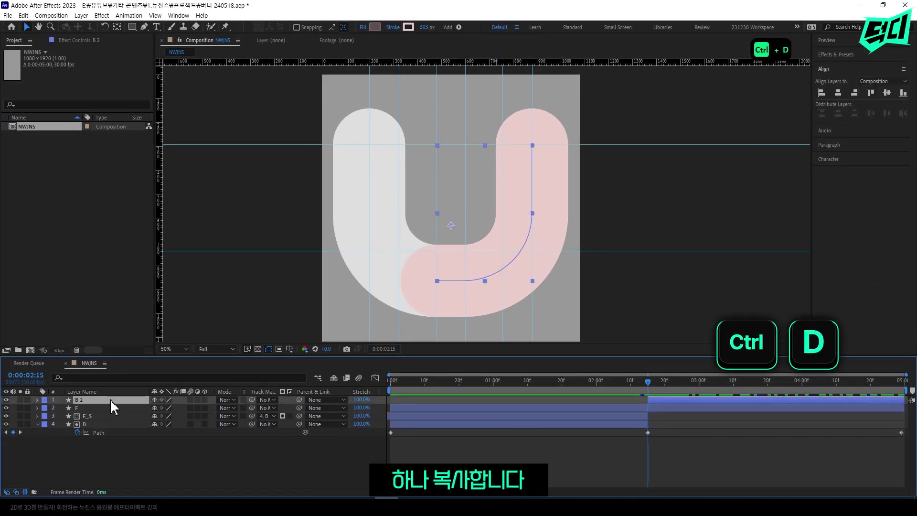
pyautogui.hotkey('ctrl', 'd')
pyautogui.moveTo(109, 400); pyautogui.dragTo(106, 414)
pyautogui.rightClick(106, 407)
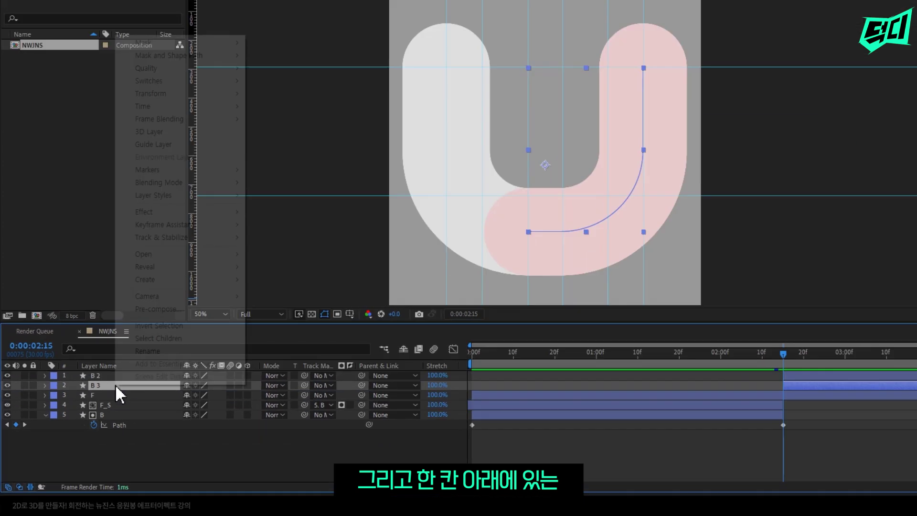
pyautogui.click(135, 379)
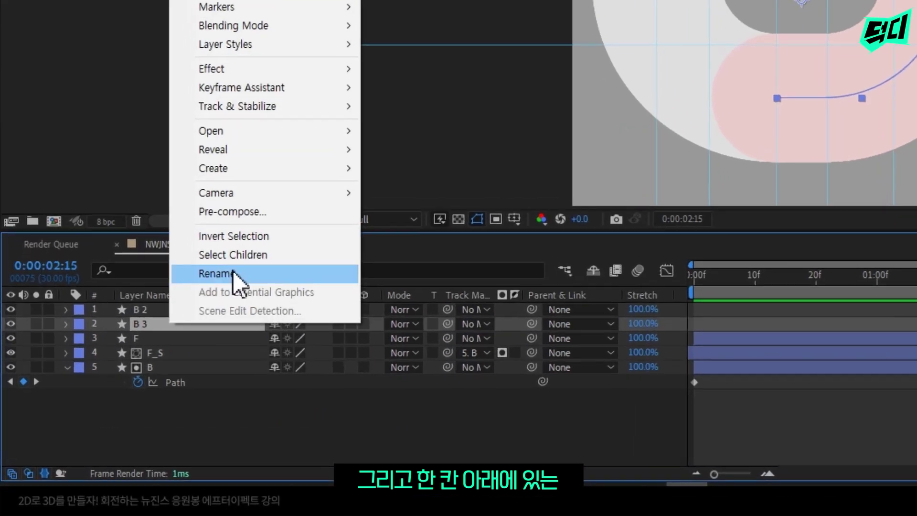
pyautogui.write('B_S')
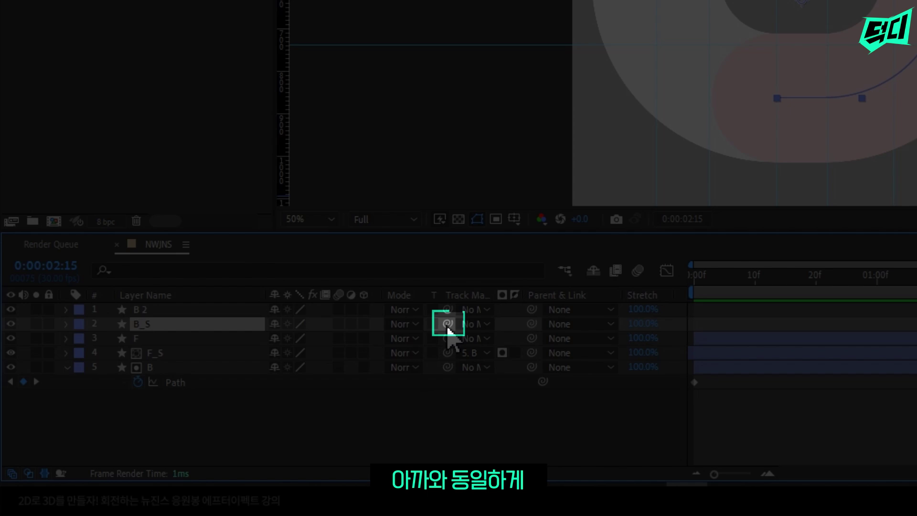
# Matte B_S by layer F, show F, start B_S slightly earlier, and make its stroke black
pyautogui.moveTo(448, 324); pyautogui.dragTo(182, 338)
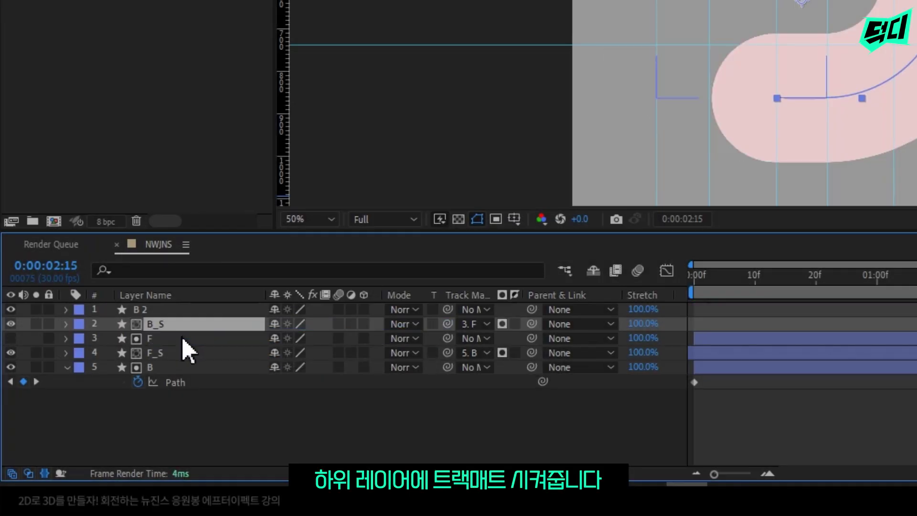
pyautogui.click(11, 338)
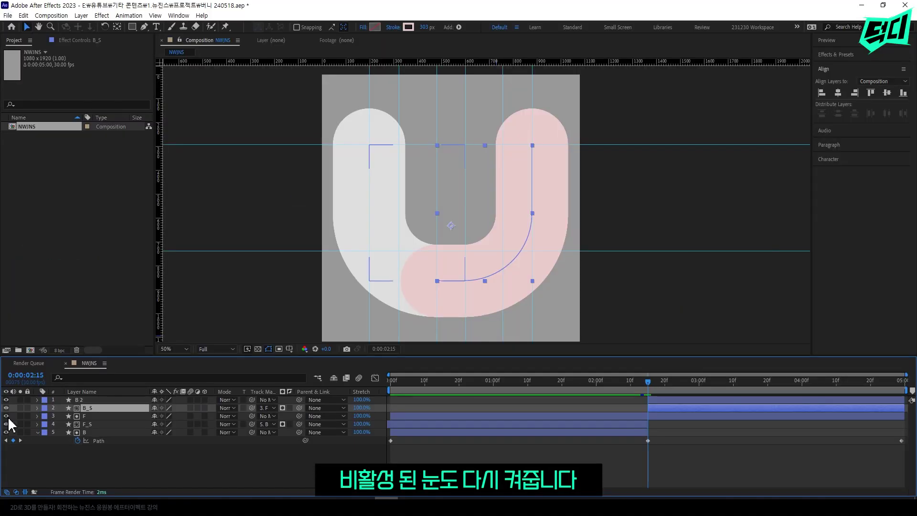
pyautogui.moveTo(779, 409); pyautogui.dragTo(745, 412)
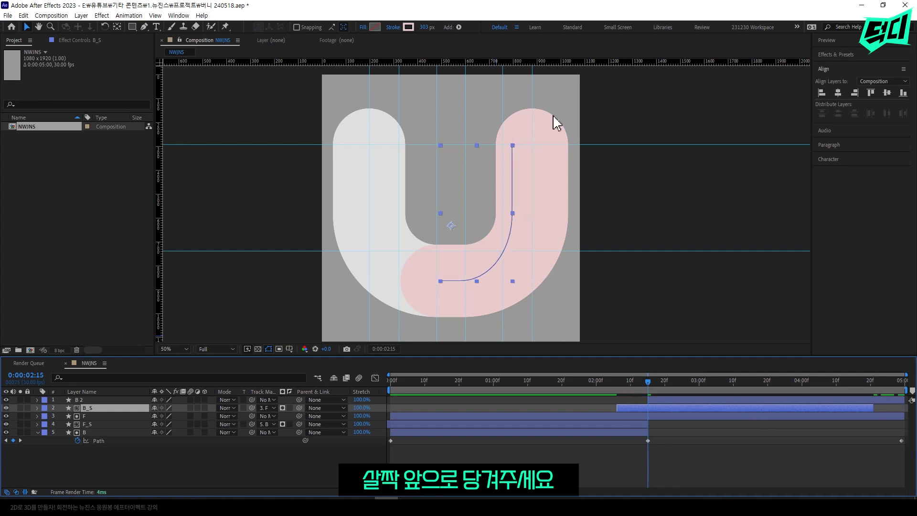
pyautogui.click(408, 27)
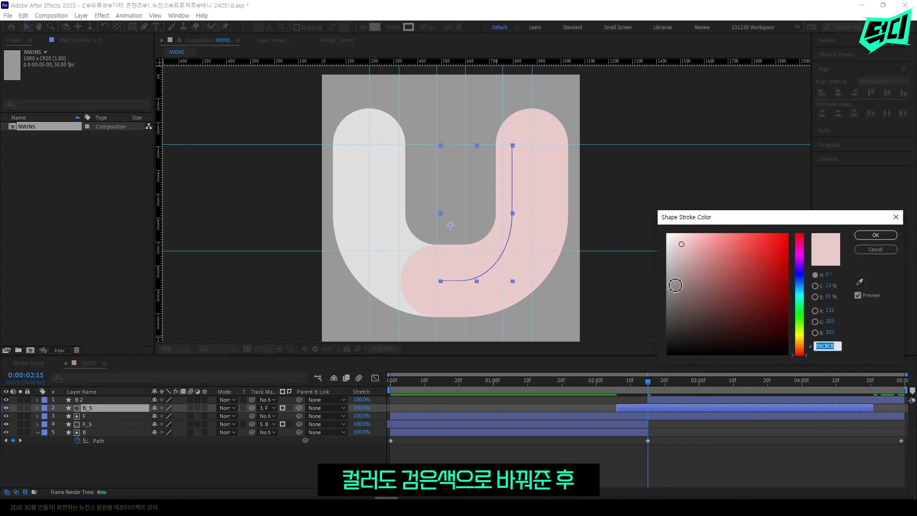
pyautogui.click(885, 236)
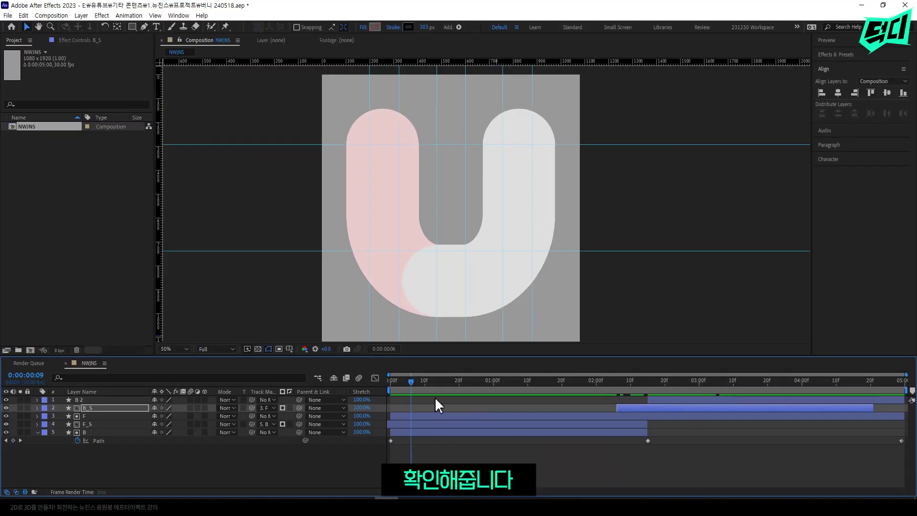
# Scrub through the rotation around 2:10, 3:22 and 2:27 to review the shadows
pyautogui.moveTo(435, 397); pyautogui.dragTo(648, 408)
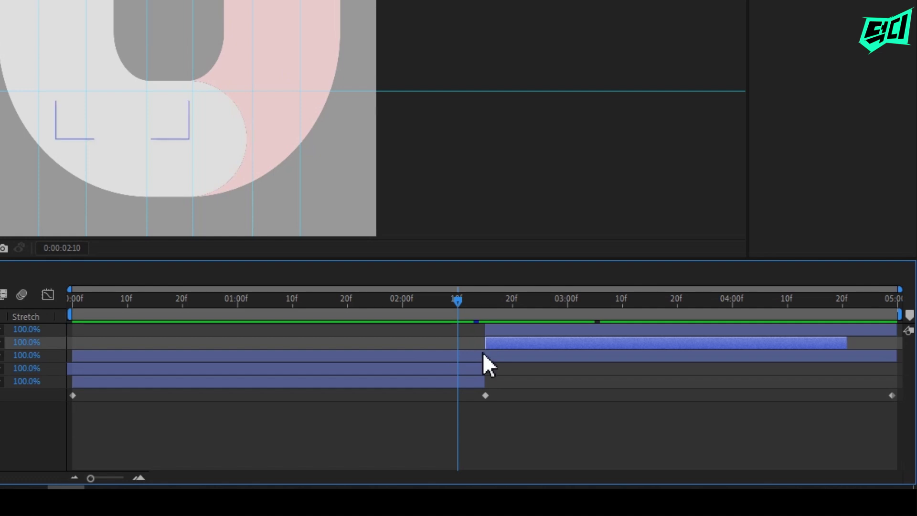
pyautogui.moveTo(466, 297)
pyautogui.mouseDown()
pyautogui.moveTo(864, 400)
pyautogui.moveTo(915, 402)
pyautogui.mouseUp()
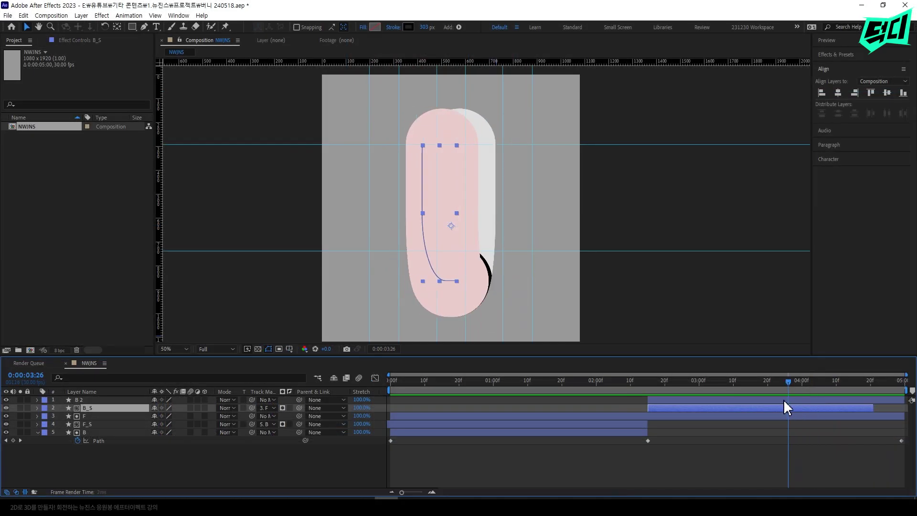
pyautogui.moveTo(915, 401)
pyautogui.mouseDown()
pyautogui.moveTo(747, 407)
pyautogui.moveTo(779, 403)
pyautogui.mouseUp()
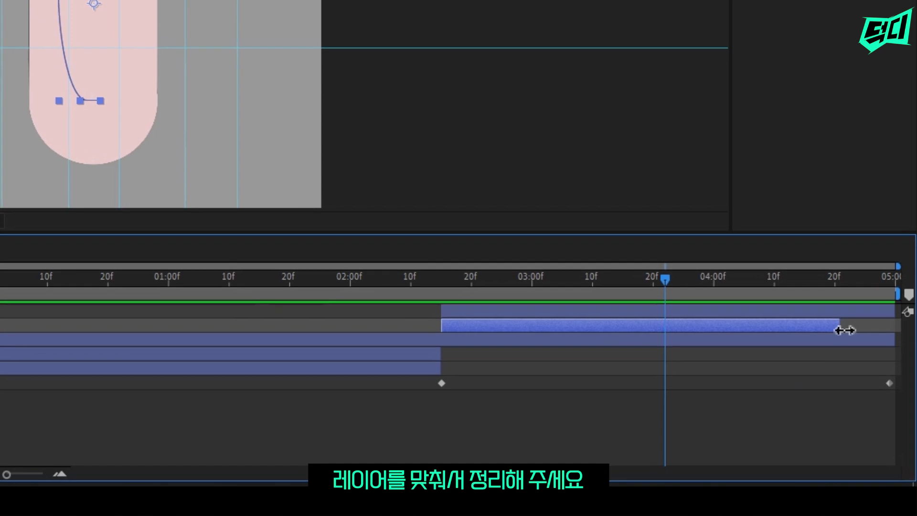
pyautogui.click(569, 283)
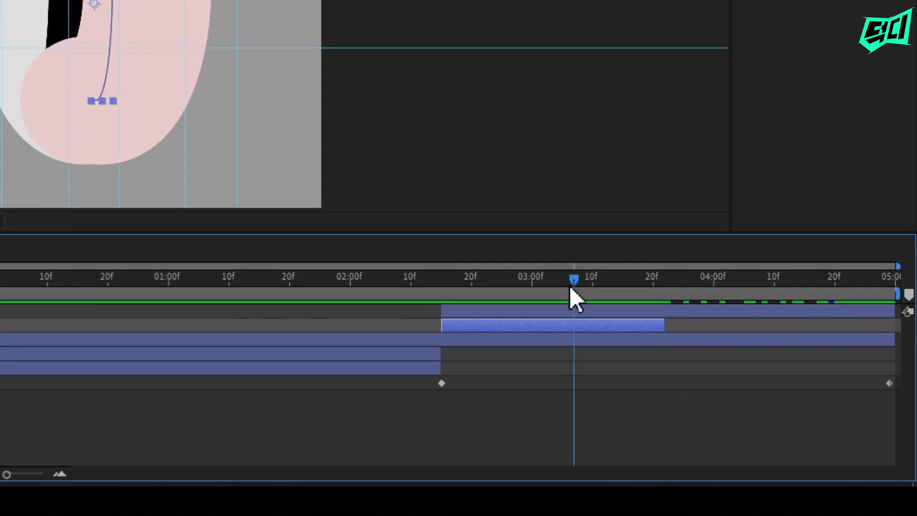
pyautogui.press('Home')
# Trim F_S to run from 0:00 to about 0:00:01:08 and play back to check
pyautogui.moveTo(507, 400); pyautogui.dragTo(521, 400)
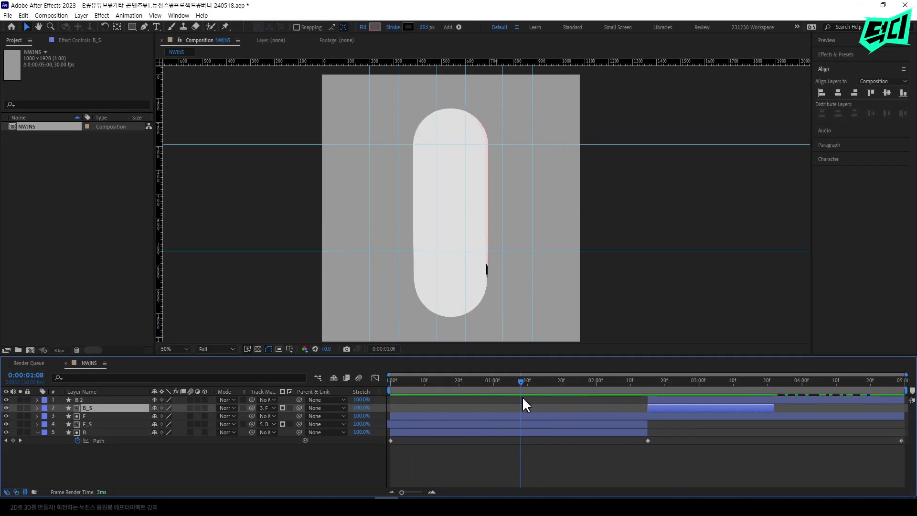
pyautogui.click(595, 424)
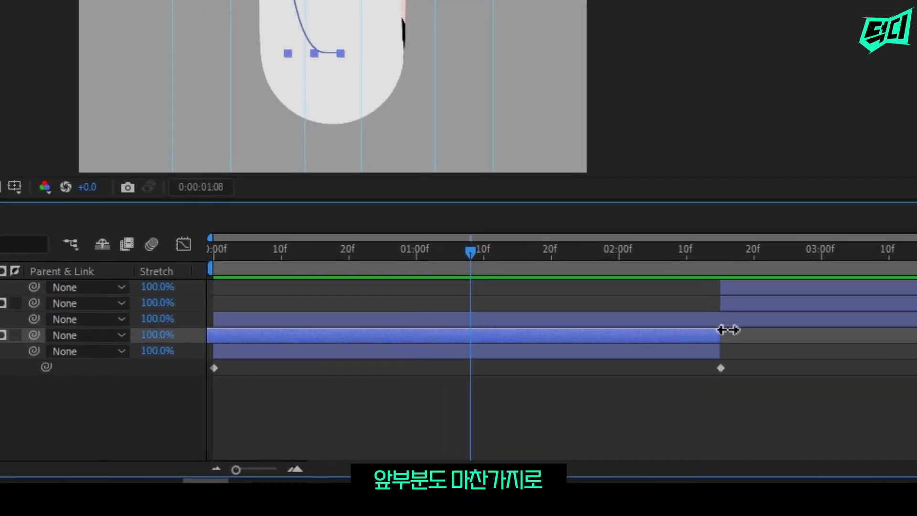
pyautogui.moveTo(647, 423); pyautogui.dragTo(540, 438)
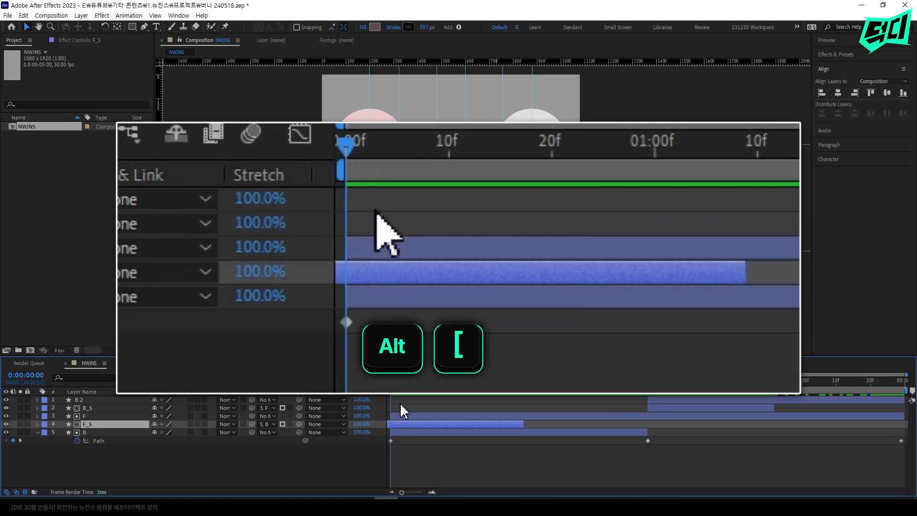
pyautogui.hotkey('alt', '[')
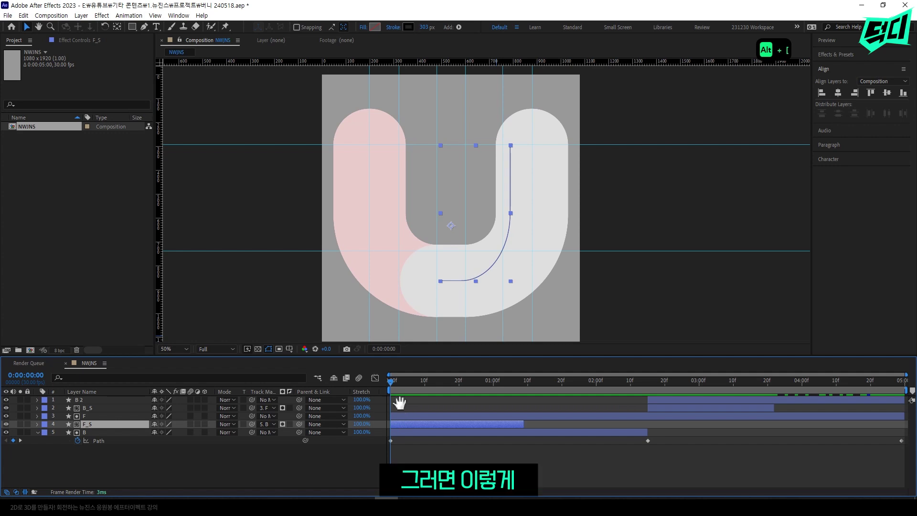
pyautogui.press('space')
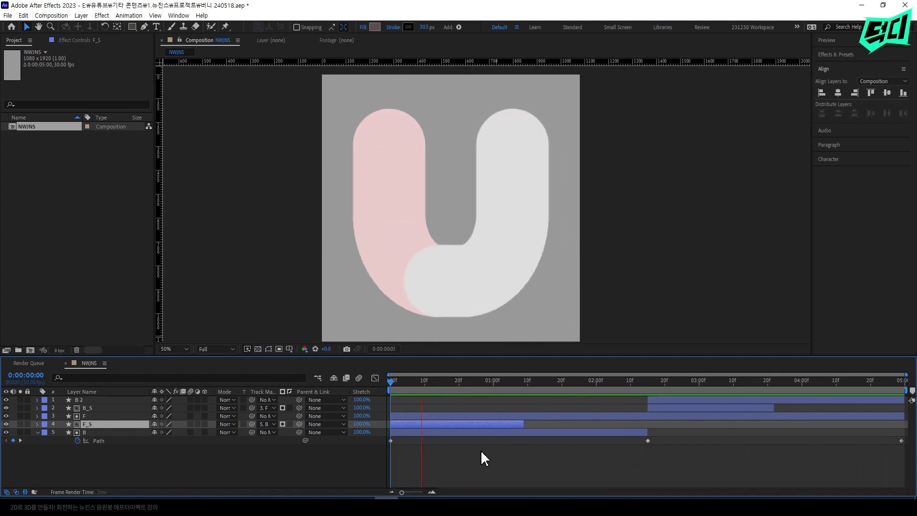
pyautogui.press('space')
pyautogui.click(480, 466)
pyautogui.moveTo(478, 380); pyautogui.dragTo(466, 381)
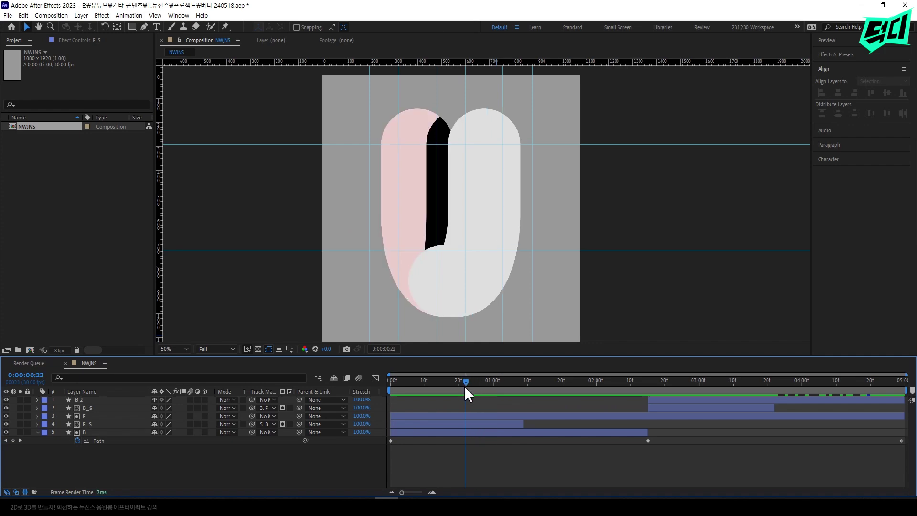
pyautogui.click(470, 423)
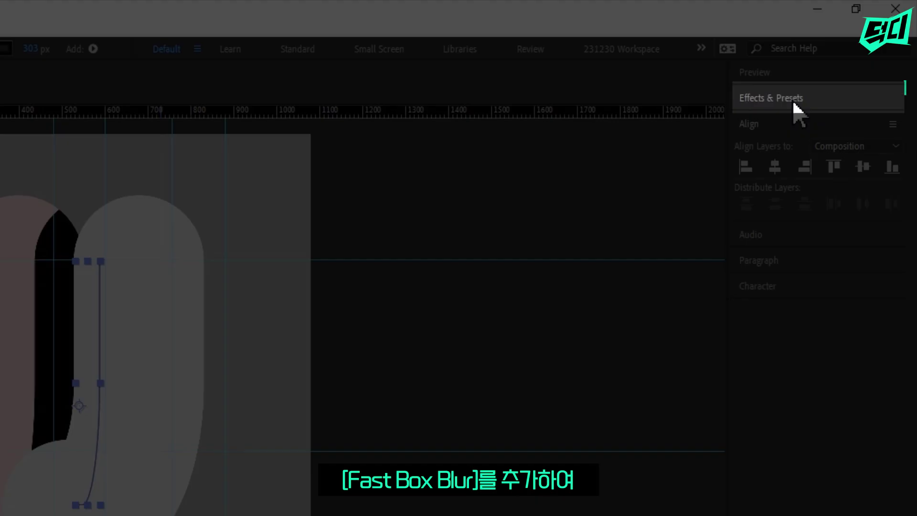
# Search 'fast box', apply Fast Box Blur to F_S, and set Blur Radius to 35
pyautogui.click(819, 99)
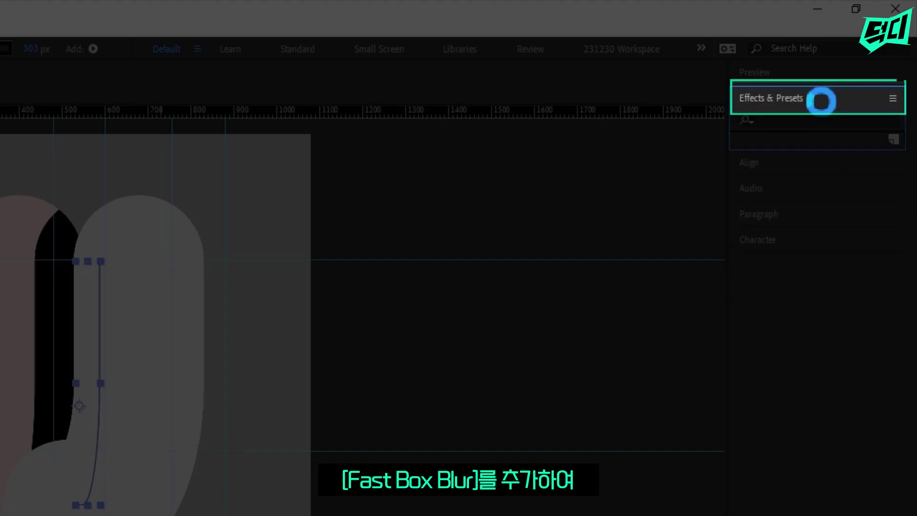
pyautogui.click(814, 120)
pyautogui.write('fast')
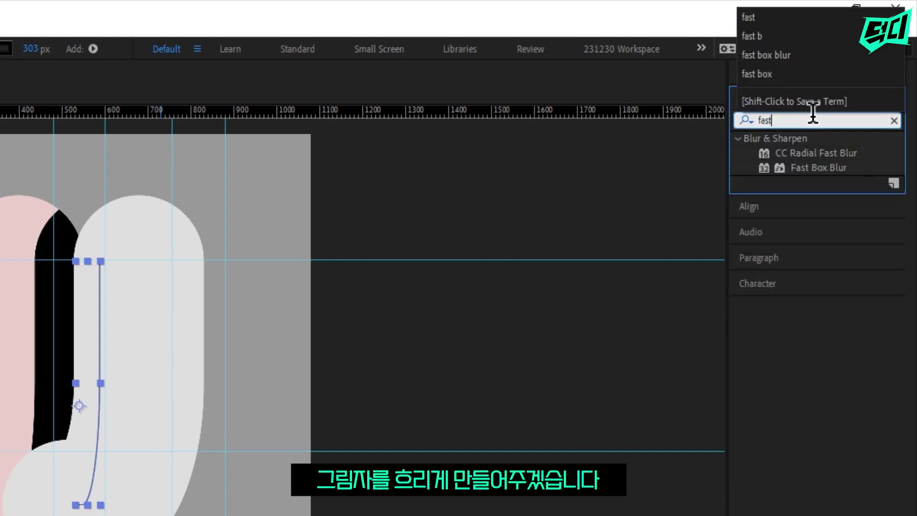
pyautogui.write(' box blur')
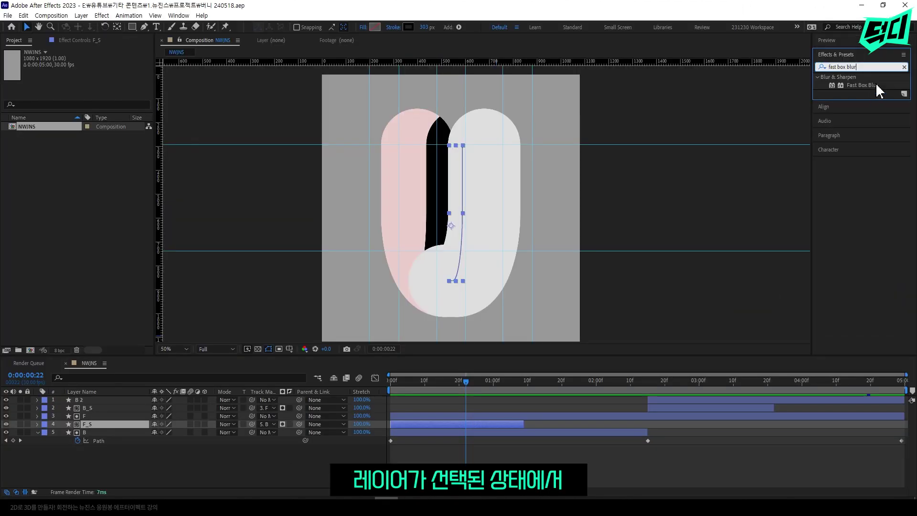
pyautogui.doubleClick(875, 85)
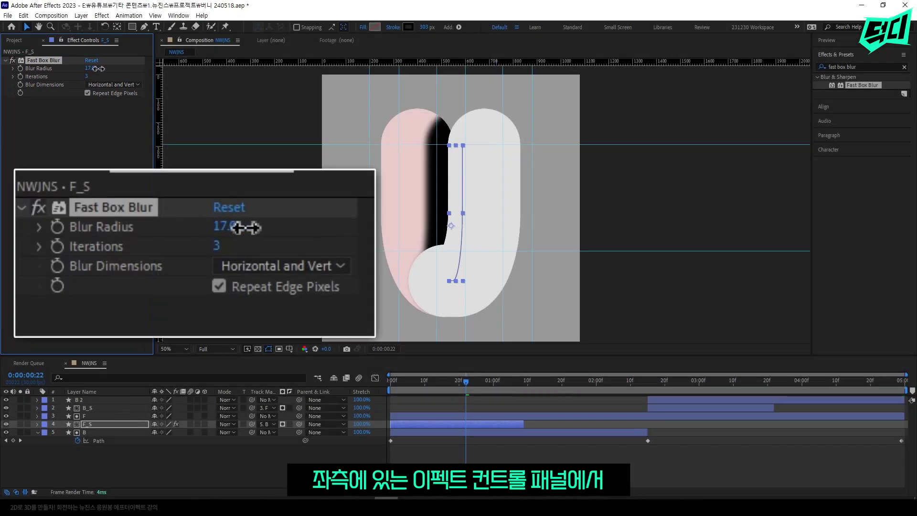
pyautogui.moveTo(98, 69); pyautogui.dragTo(103, 69)
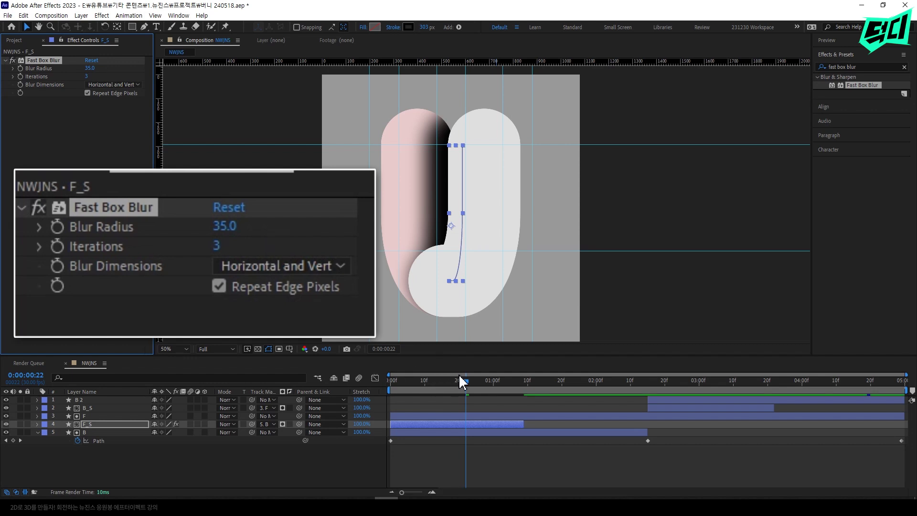
pyautogui.moveTo(460, 380); pyautogui.dragTo(390, 382)
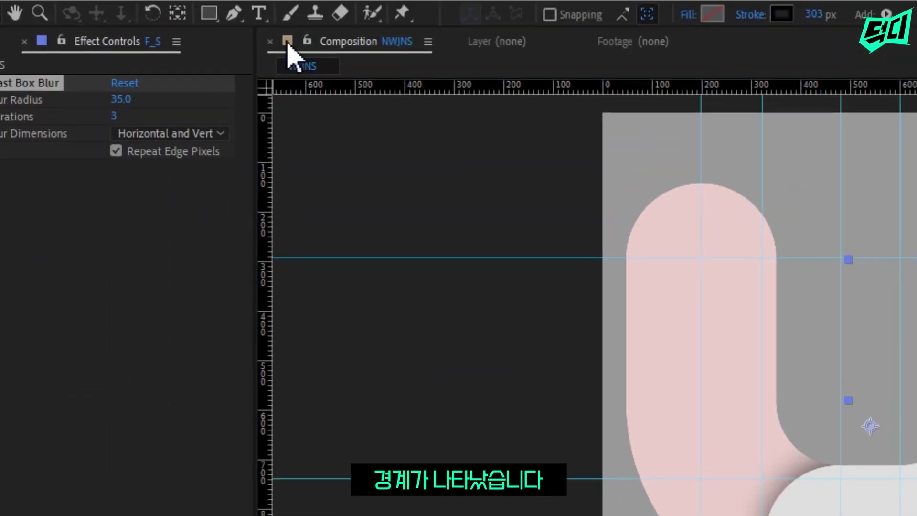
# Delete the F_S path's curved bottom end, leaving a short vertical shadow stroke on the upper part
pyautogui.press('g')
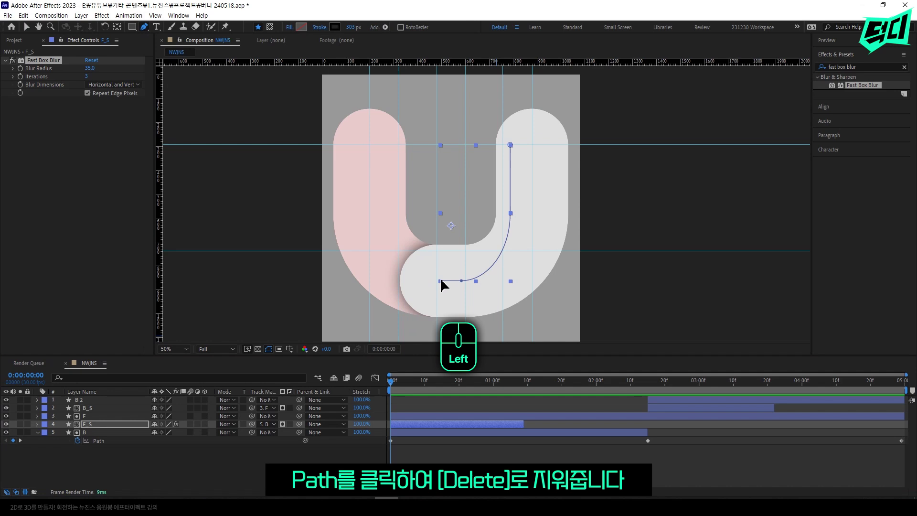
pyautogui.click(440, 281)
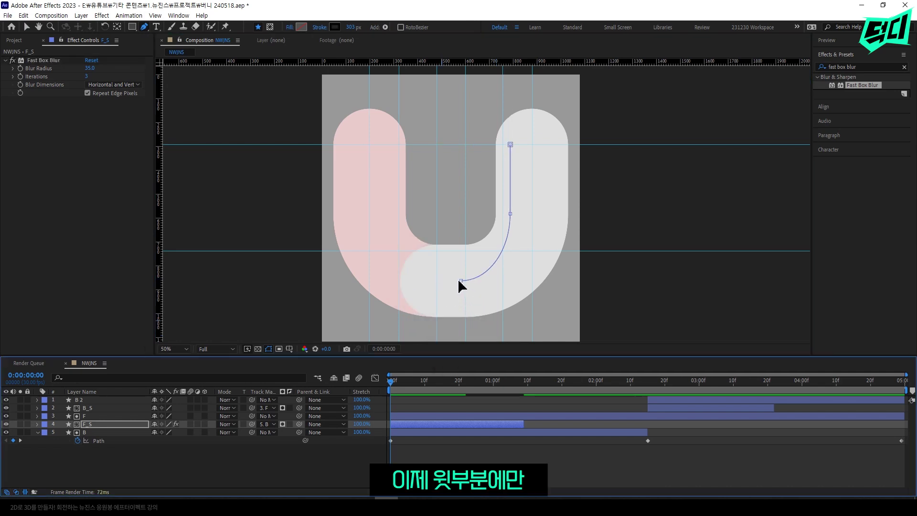
pyautogui.click(462, 281)
pyautogui.press('Delete')
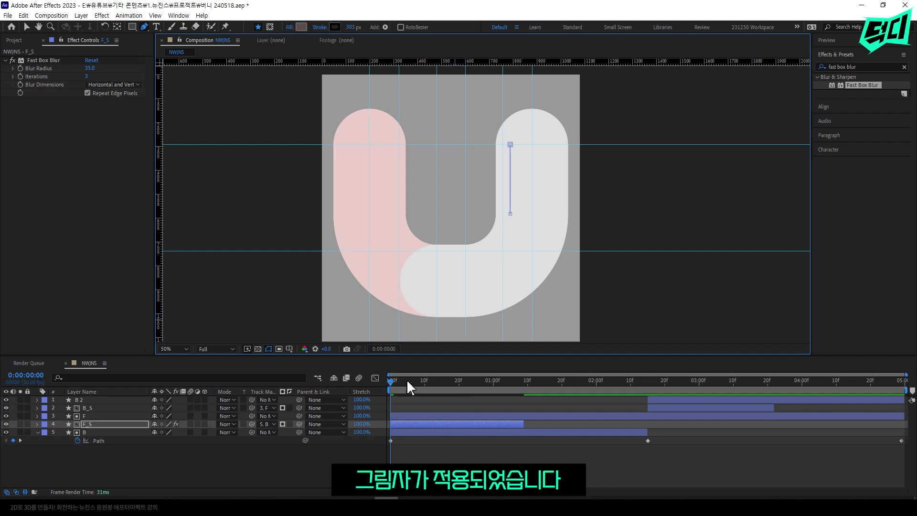
pyautogui.moveTo(408, 382)
pyautogui.mouseDown()
pyautogui.moveTo(626, 380)
pyautogui.moveTo(476, 406)
pyautogui.mouseUp()
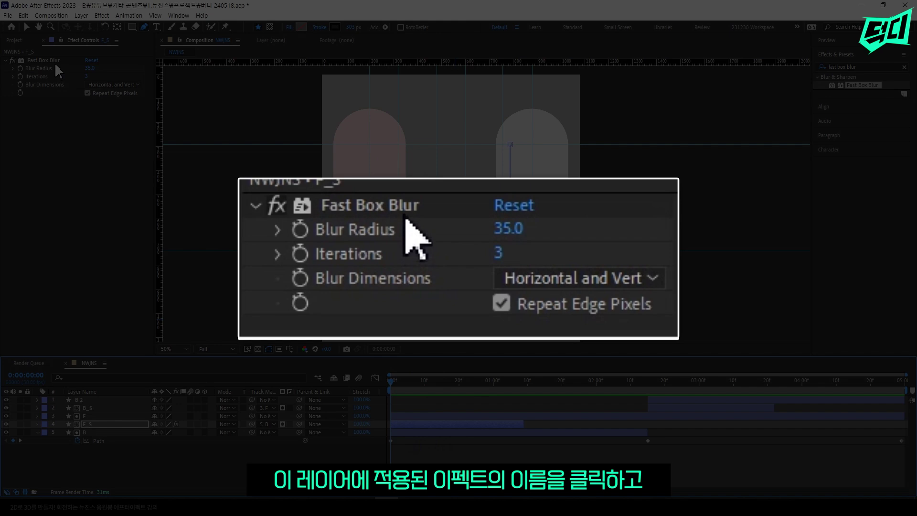
# Copy the Fast Box Blur (35.0) onto B_S and trim its path corner point like F_S
pyautogui.click(54, 62)
pyautogui.hotkey('ctrl', 'c')
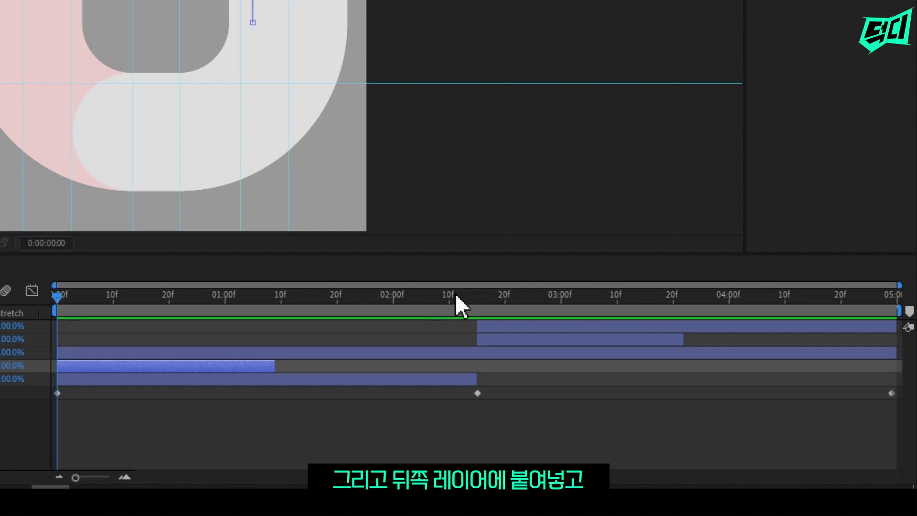
pyautogui.click(648, 380)
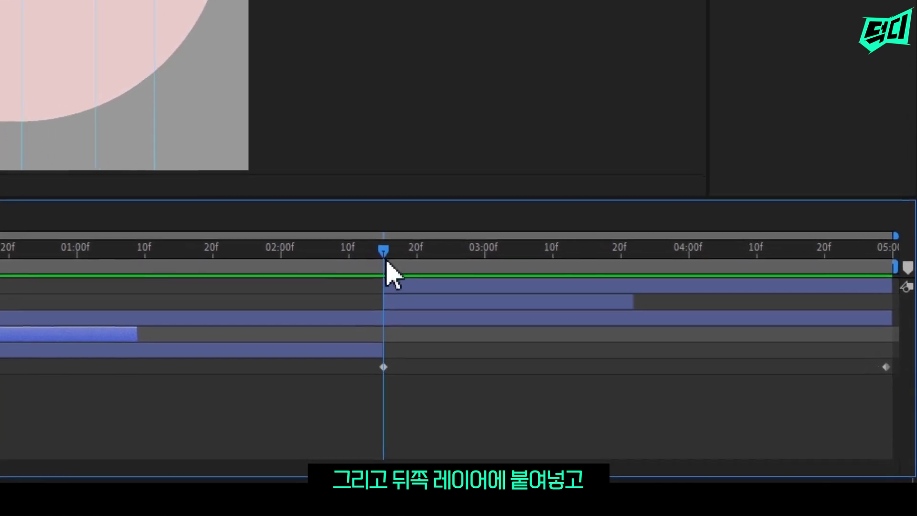
pyautogui.click(662, 407)
pyautogui.hotkey('ctrl', 'v')
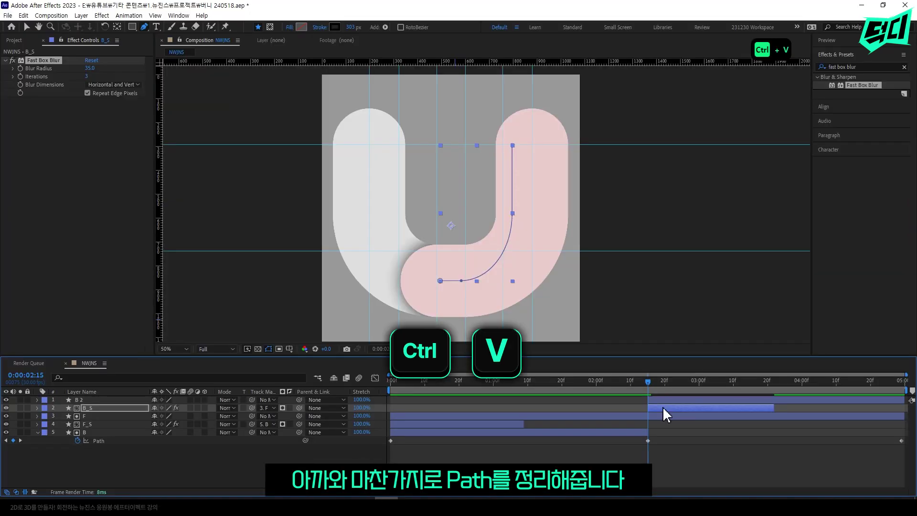
pyautogui.click(439, 281)
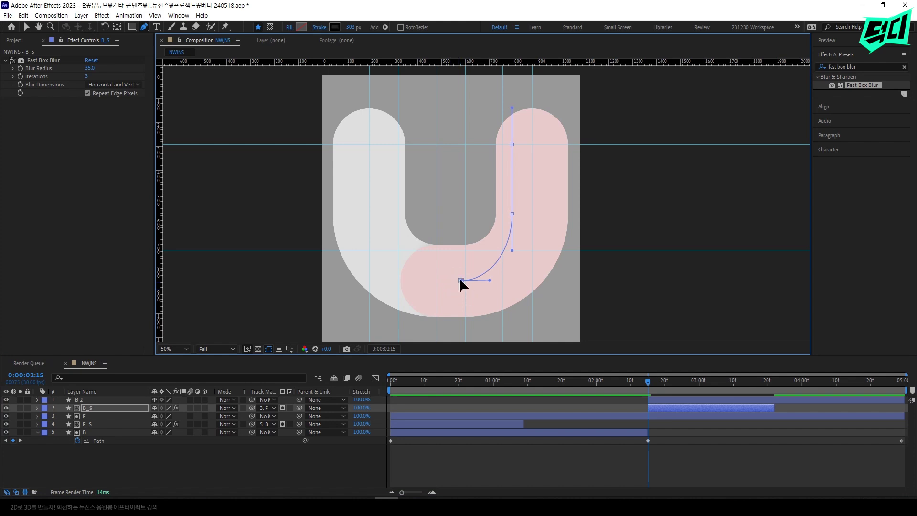
pyautogui.press('space')
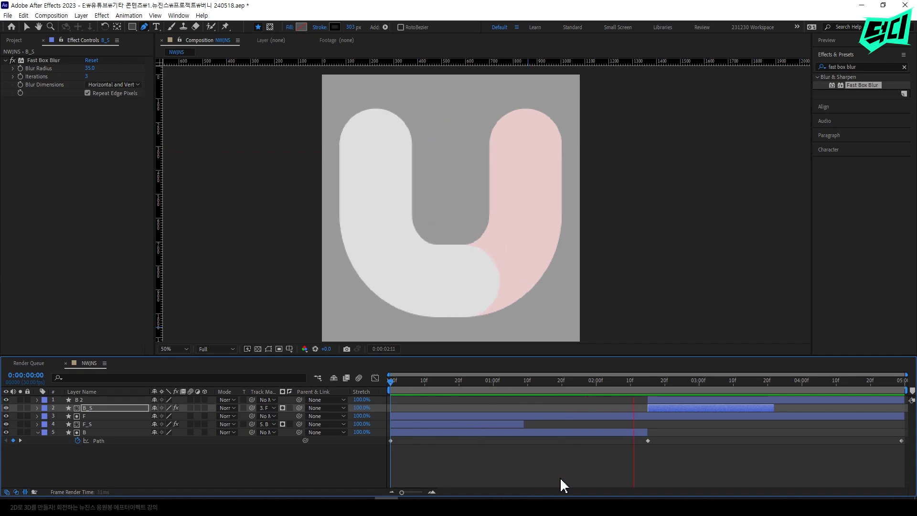
# Restore layer B's stroke to the original light grey by sampling it with the eyedropper
pyautogui.hotkey('ctrl', 's')
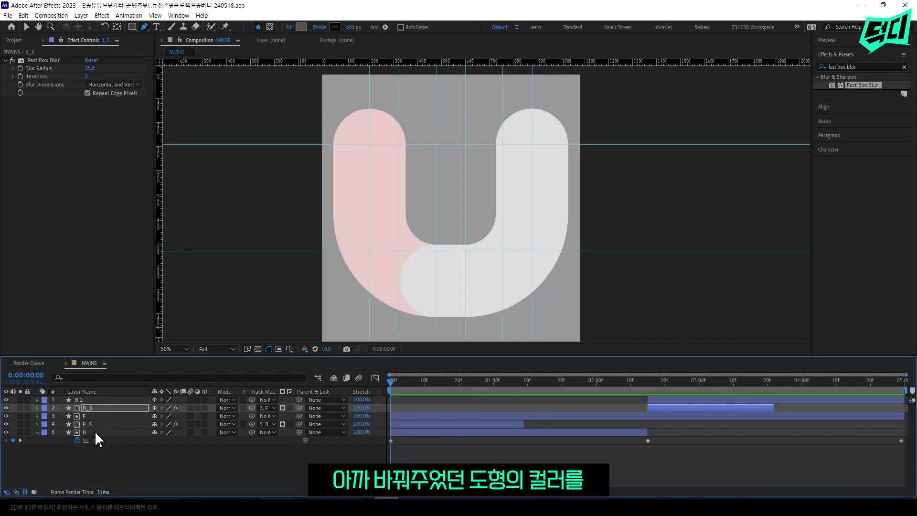
pyautogui.click(95, 431)
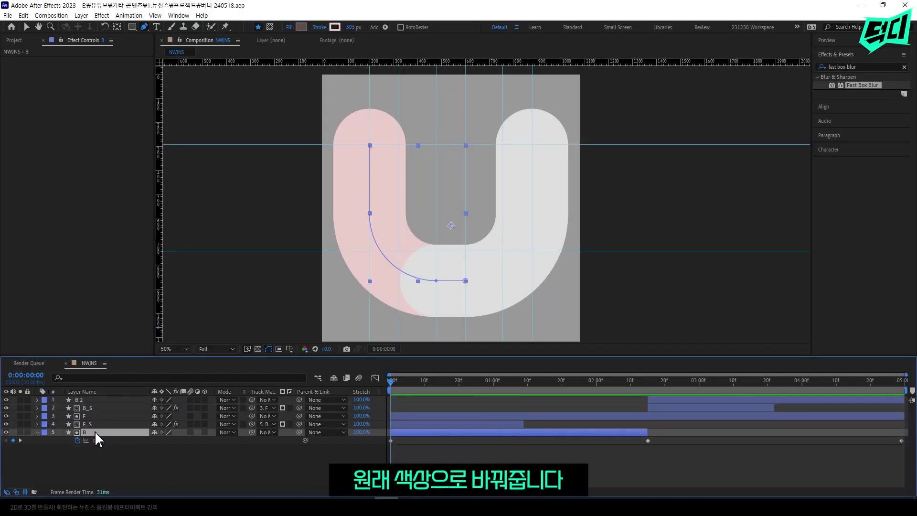
pyautogui.click(335, 27)
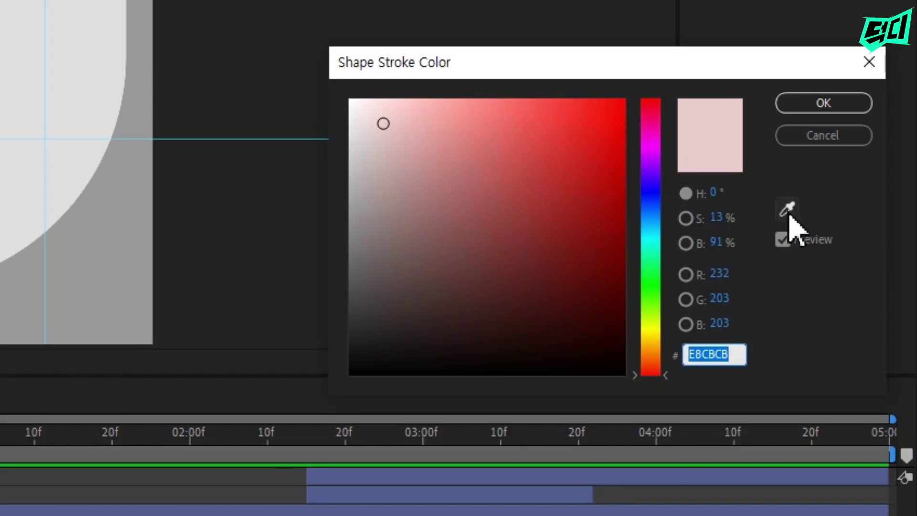
pyautogui.click(815, 261)
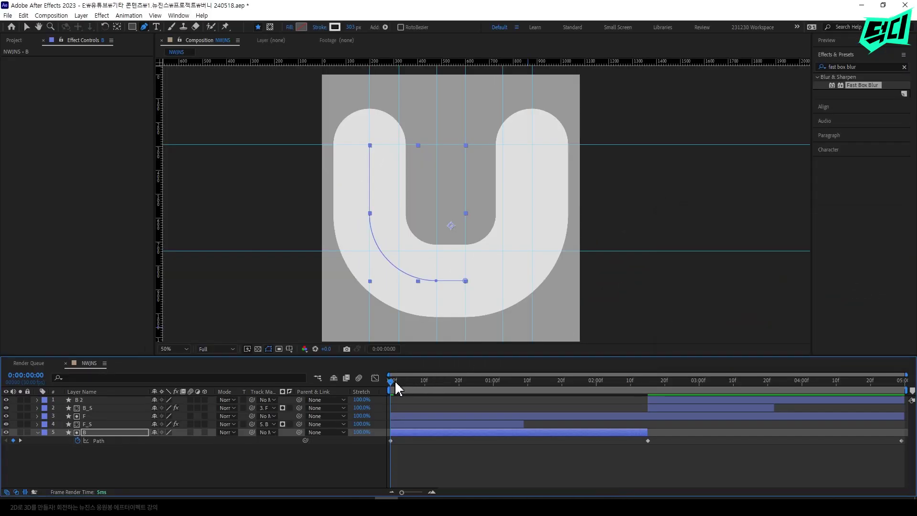
# Restore layer B 2's stroke to light grey DEDEDE and save the project
pyautogui.moveTo(396, 382); pyautogui.dragTo(664, 387)
pyautogui.click(680, 406)
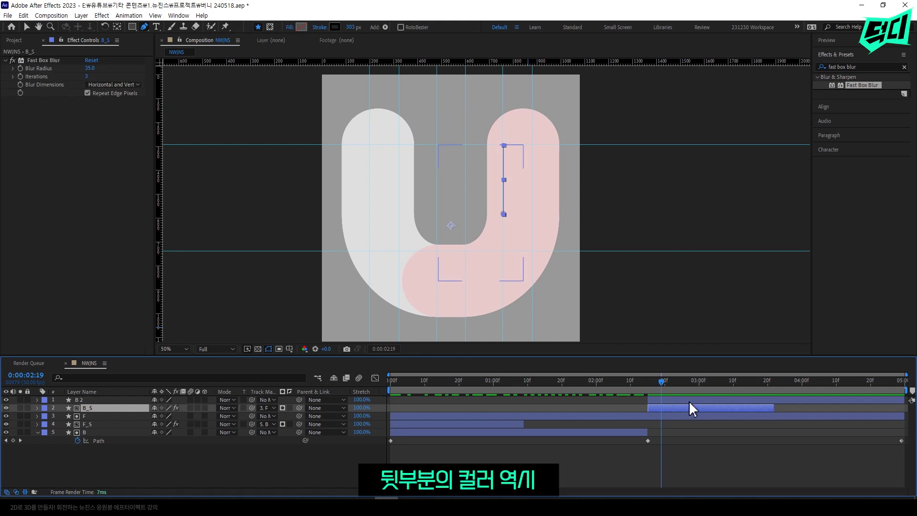
pyautogui.click(691, 400)
pyautogui.click(335, 26)
pyautogui.click(859, 282)
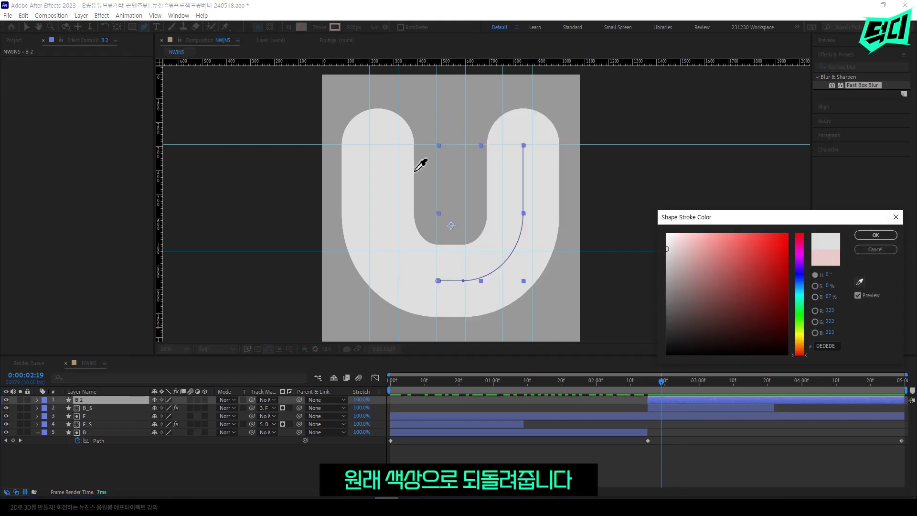
pyautogui.click(881, 235)
pyautogui.hotkey('ctrl', 's')
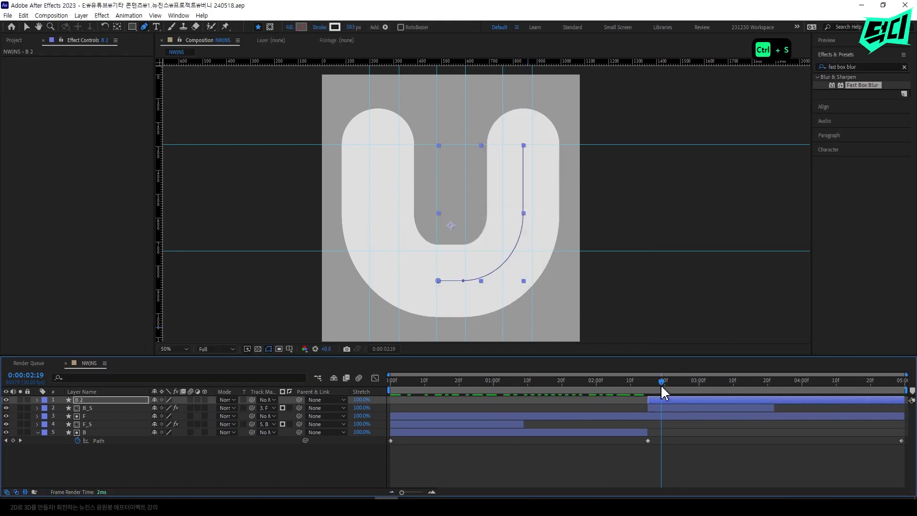
pyautogui.press('space')
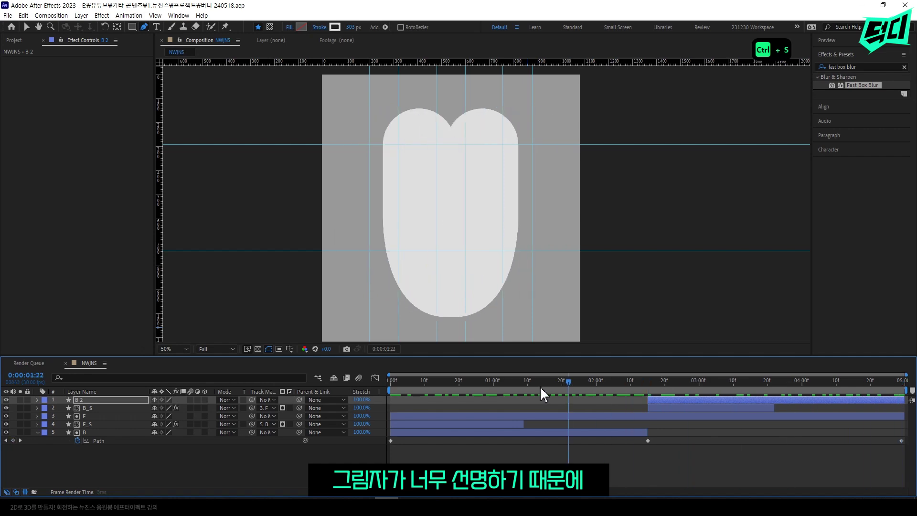
# Set the Opacity of both F_S and B_S shadow layers to 20%
pyautogui.press('space')
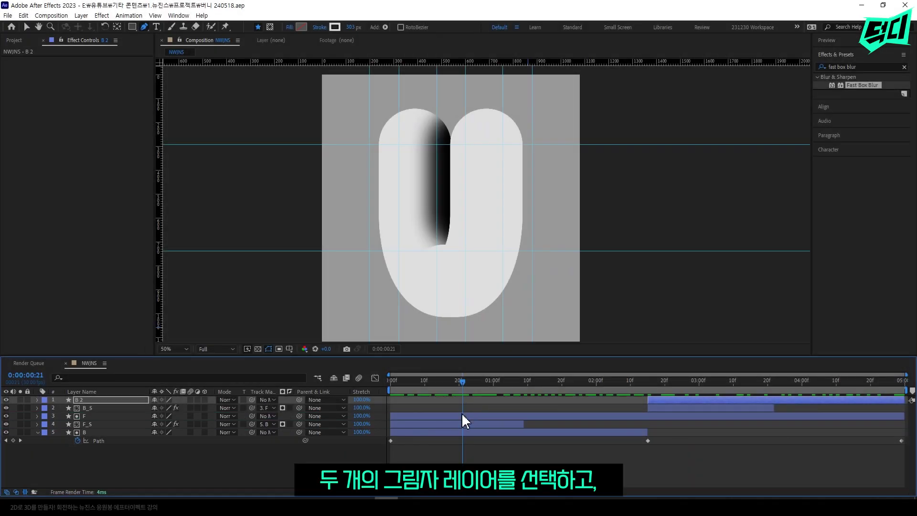
pyautogui.click(88, 424)
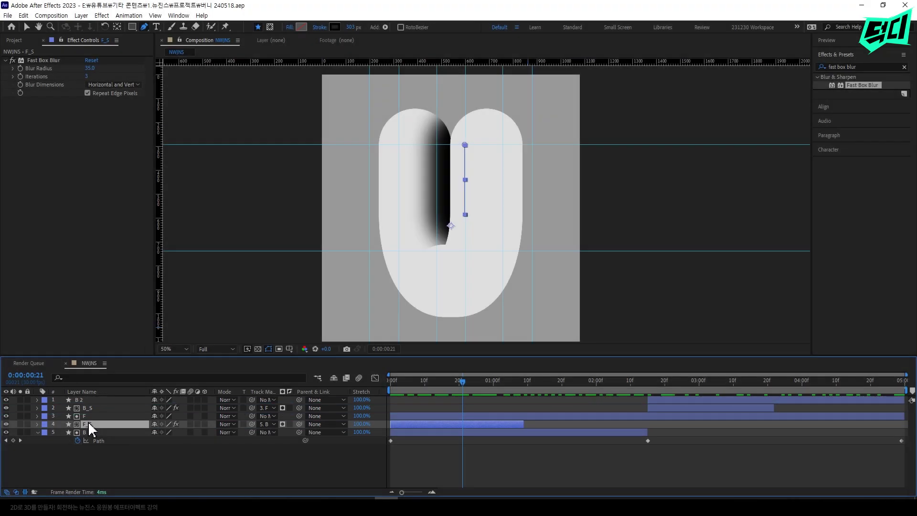
pyautogui.keyDown('ctrl'); pyautogui.click(93, 408); pyautogui.keyUp('ctrl')
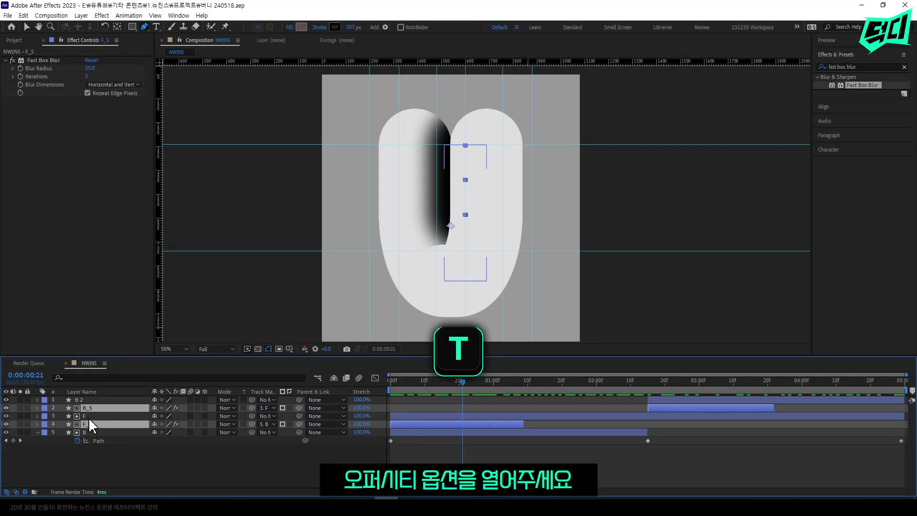
pyautogui.press('t')
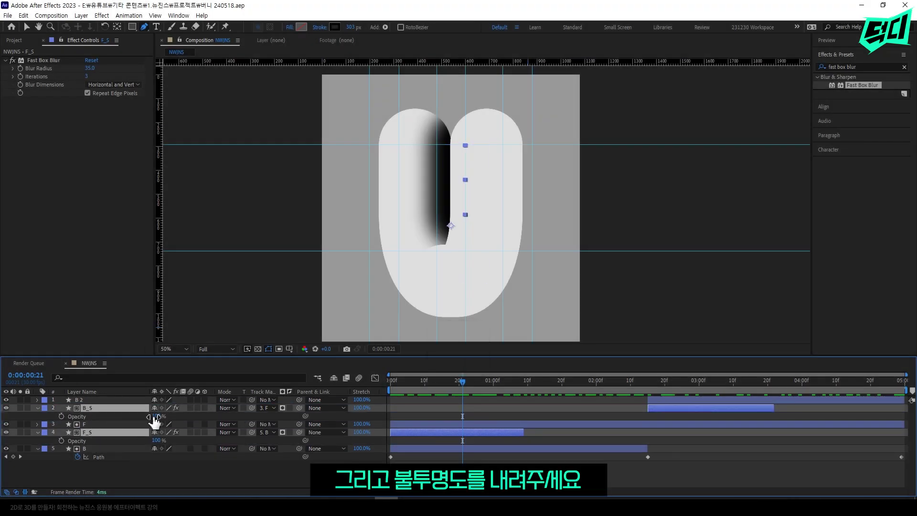
pyautogui.moveTo(156, 416); pyautogui.dragTo(152, 417)
pyautogui.click(157, 416)
pyautogui.write('20')
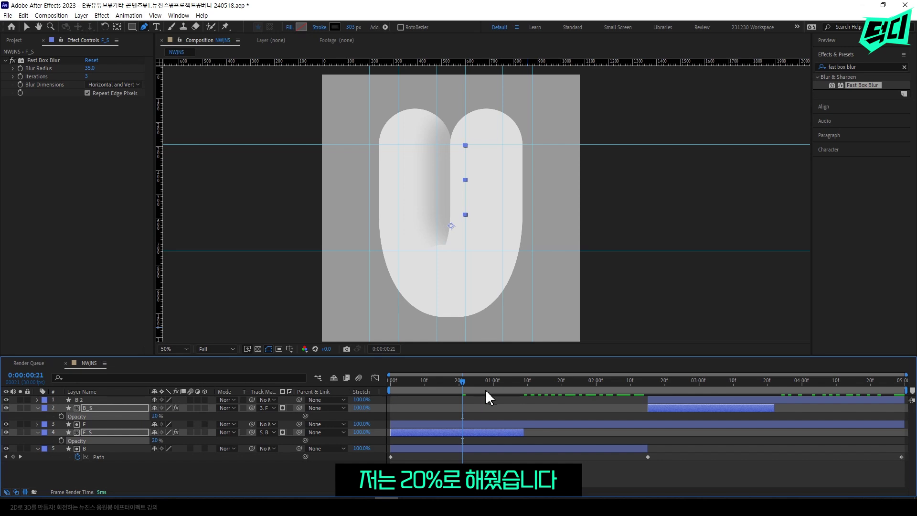
pyautogui.moveTo(470, 392)
pyautogui.mouseDown()
pyautogui.moveTo(578, 383)
pyautogui.moveTo(821, 387)
pyautogui.mouseUp()
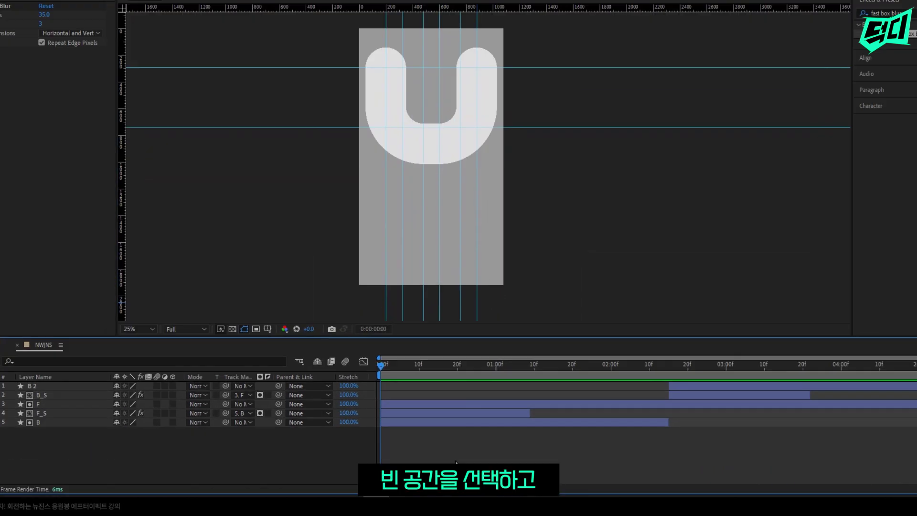
# Draw a vertical two-point pen stroke down from the U's base as the handle
pyautogui.click(456, 462)
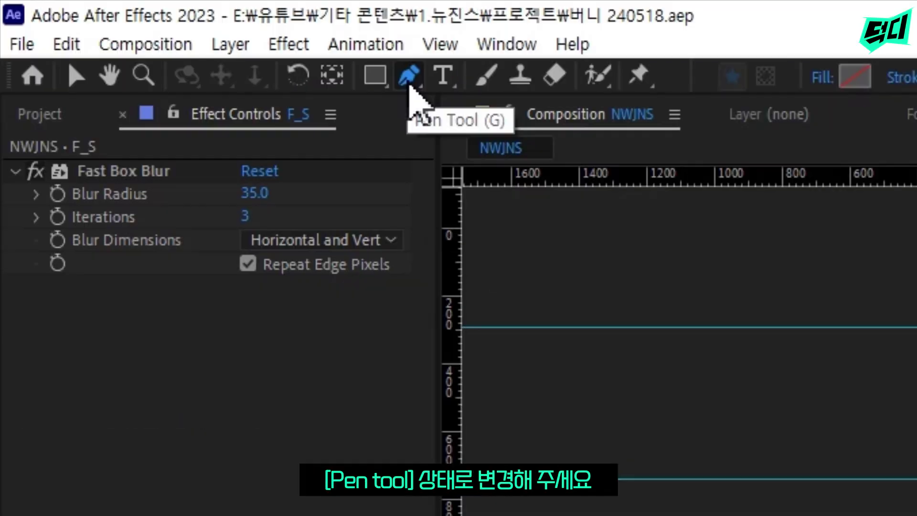
pyautogui.press('g')
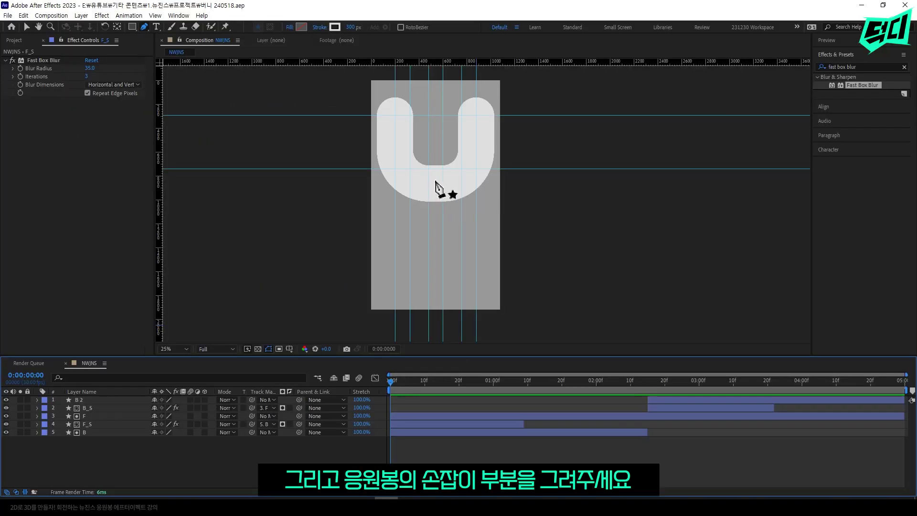
pyautogui.click(435, 181)
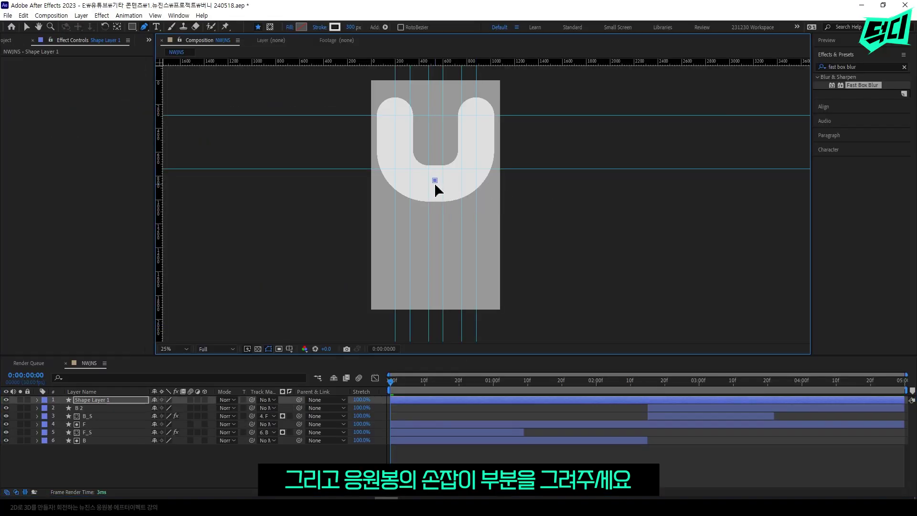
pyautogui.click(434, 282)
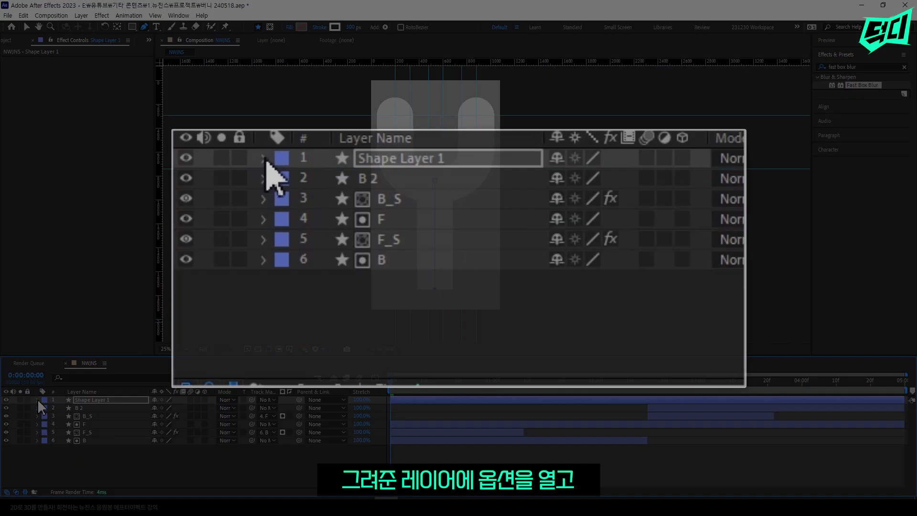
# Set the handle's Stroke 1 Line Cap to Round Cap
pyautogui.click(37, 400)
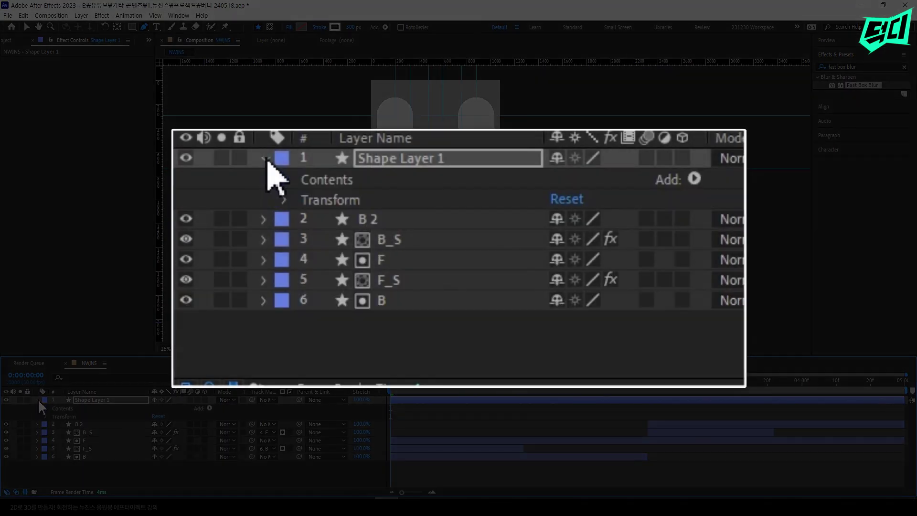
pyautogui.click(45, 410)
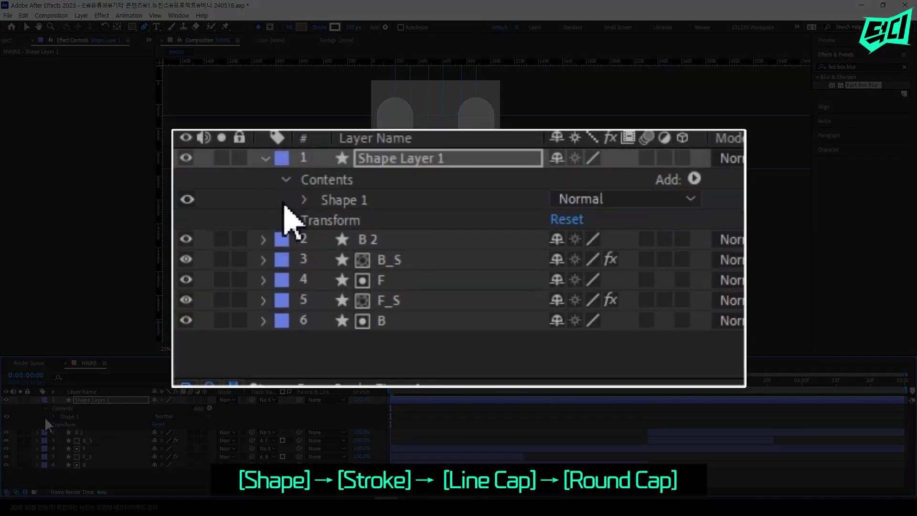
pyautogui.click(52, 417)
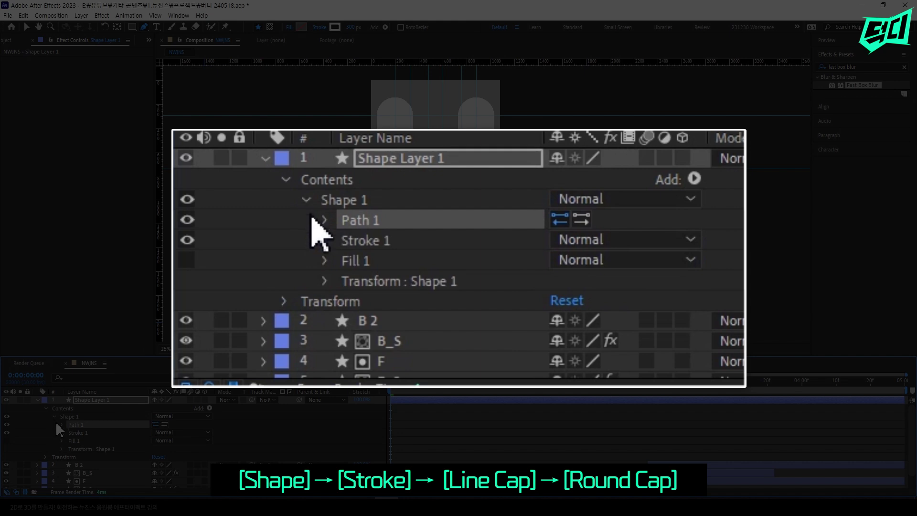
pyautogui.click(62, 433)
pyautogui.click(176, 443)
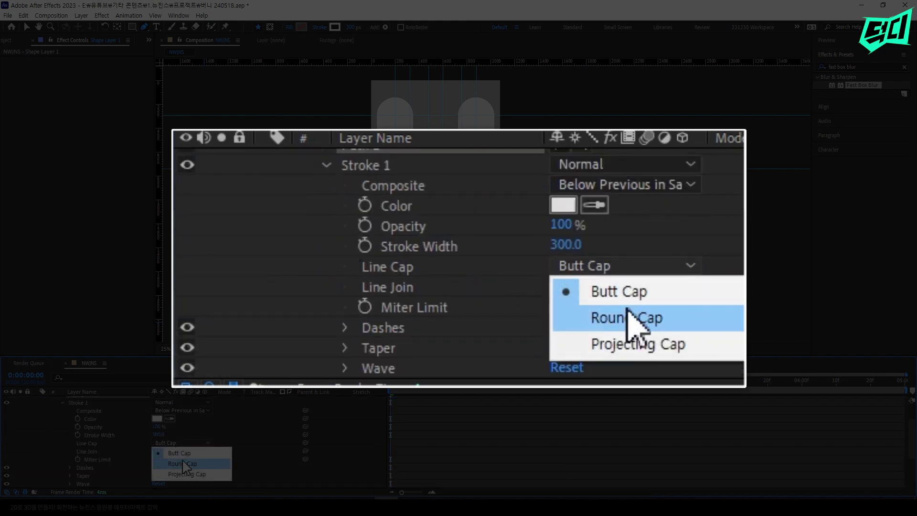
pyautogui.click(185, 464)
pyautogui.scroll(2, 506, 405)
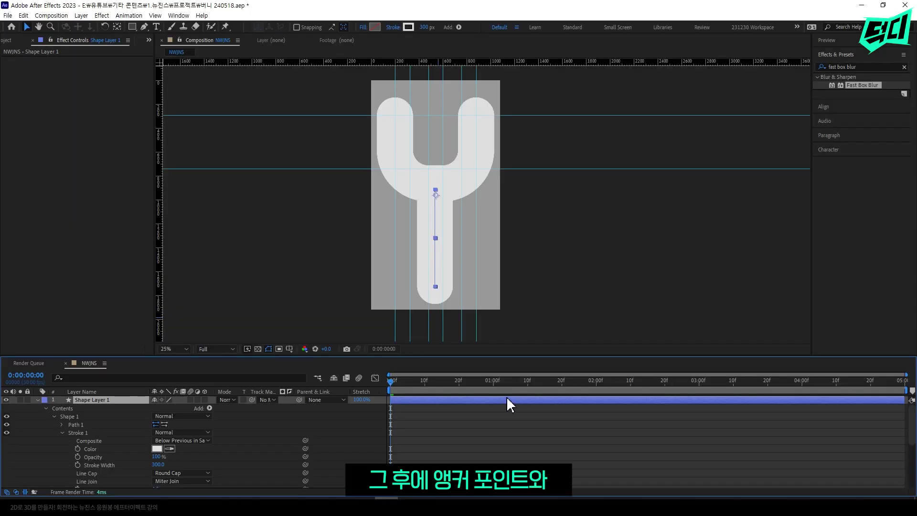
# Centre the handle's anchor point on its stroke and adjust it in the Align panel
pyautogui.hotkey('ctrl', 'alt', 'Home')
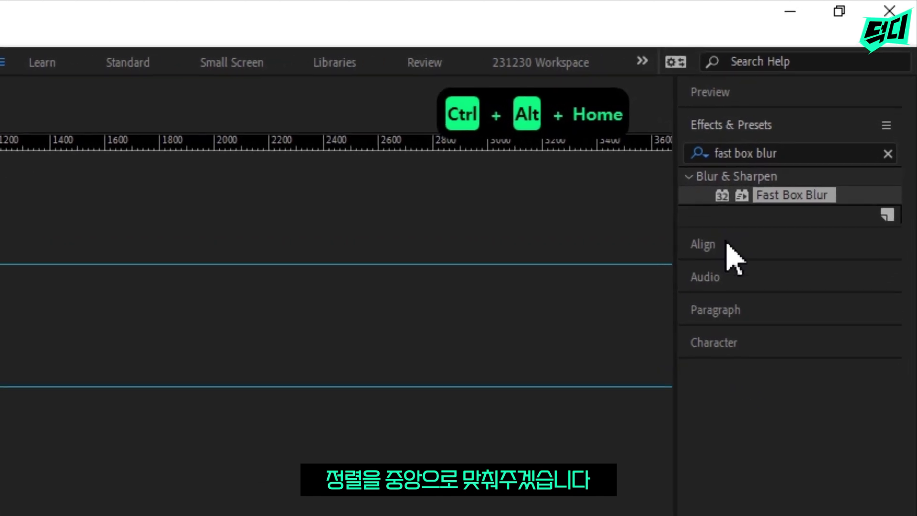
pyautogui.click(835, 109)
pyautogui.click(743, 216)
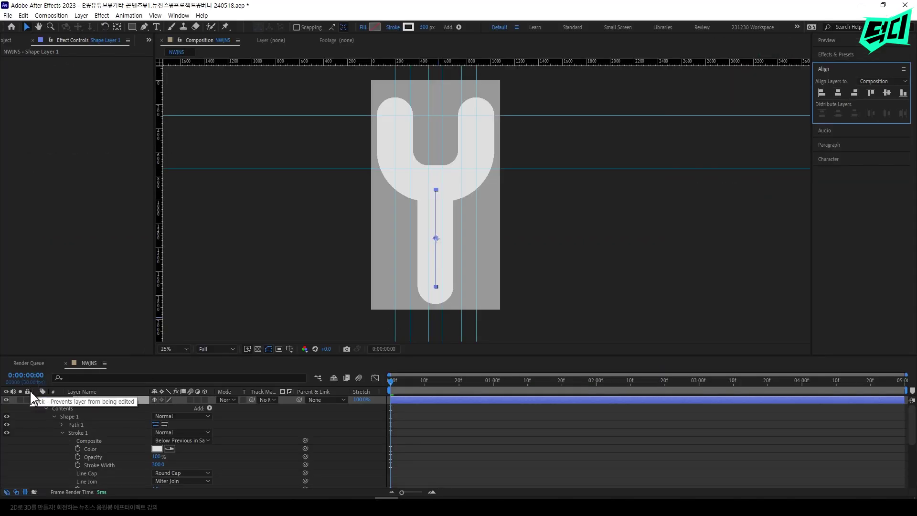
# Move Shape Layer 1 below layer B to the bottom of the layer stack
pyautogui.click(37, 401)
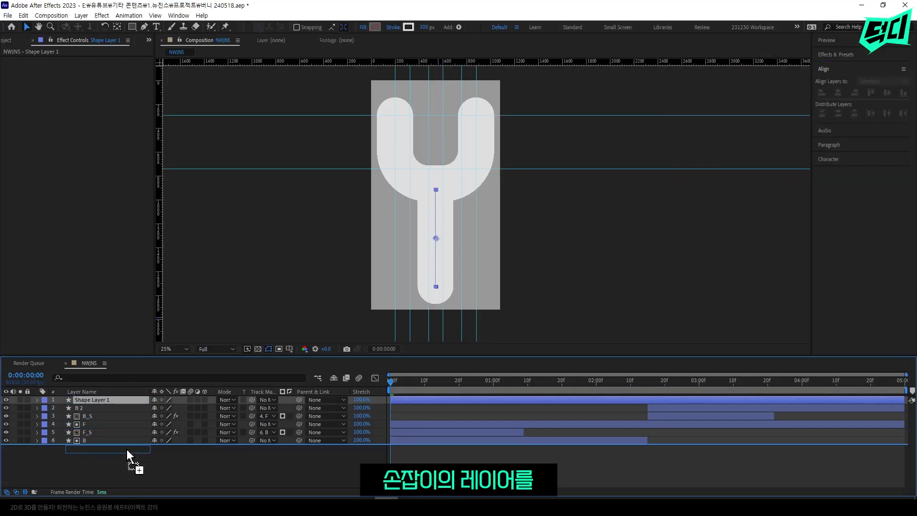
pyautogui.moveTo(127, 455); pyautogui.dragTo(115, 472)
pyautogui.moveTo(404, 386); pyautogui.dragTo(803, 403)
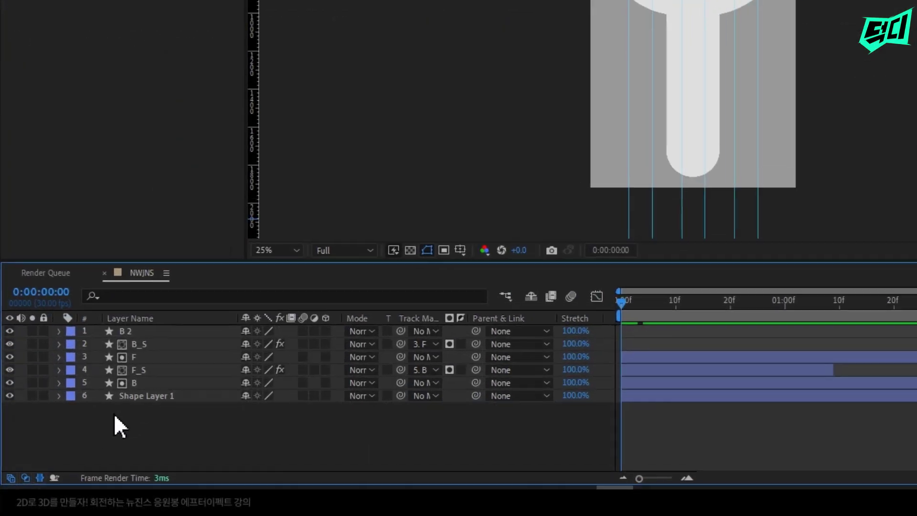
pyautogui.hotkey('ctrl', 'a')
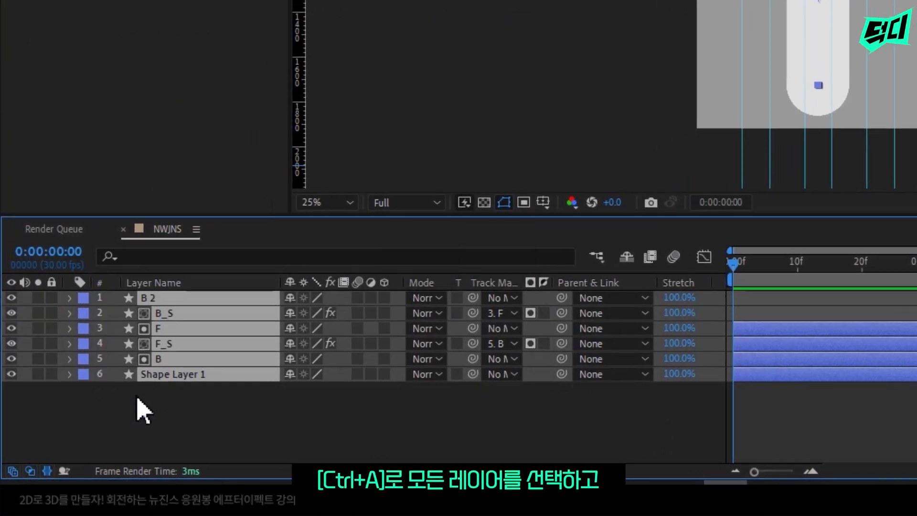
# Pre-compose all six selected layers into Pre-comp 1 with Move all attributes kept
pyautogui.rightClick(181, 341)
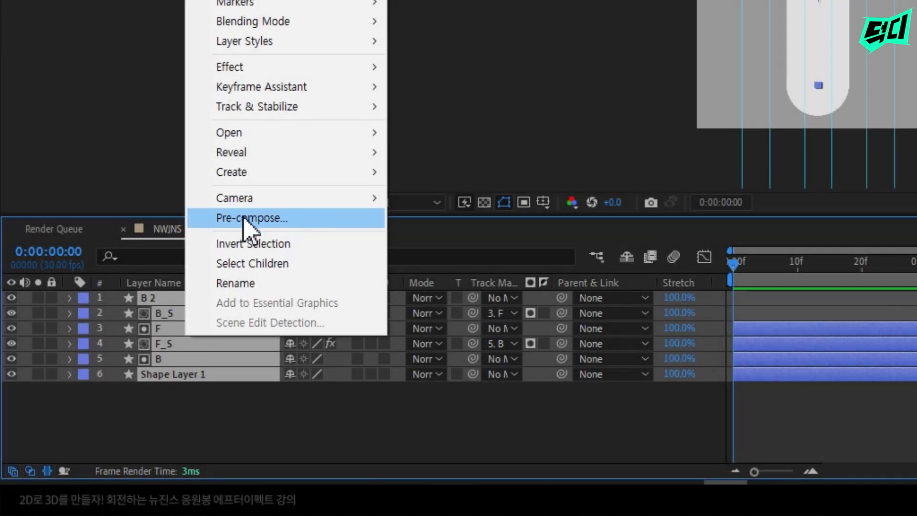
pyautogui.click(243, 219)
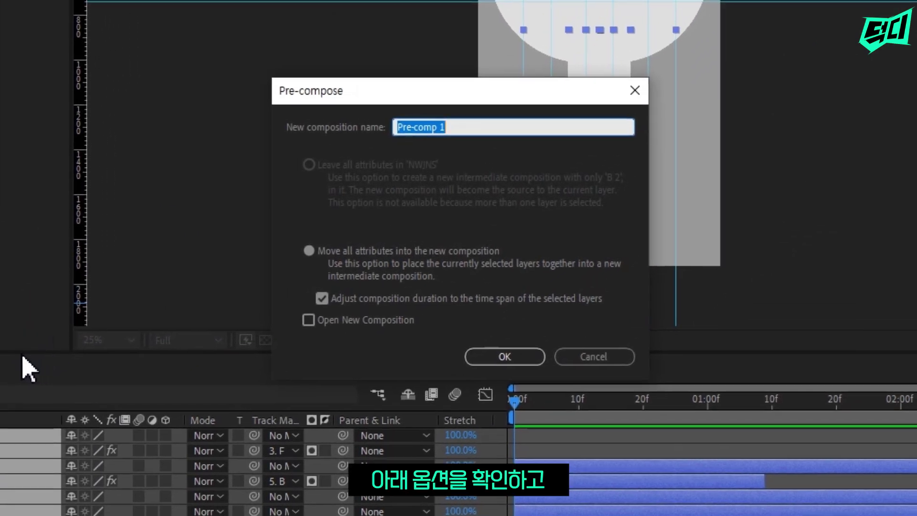
pyautogui.press('Return')
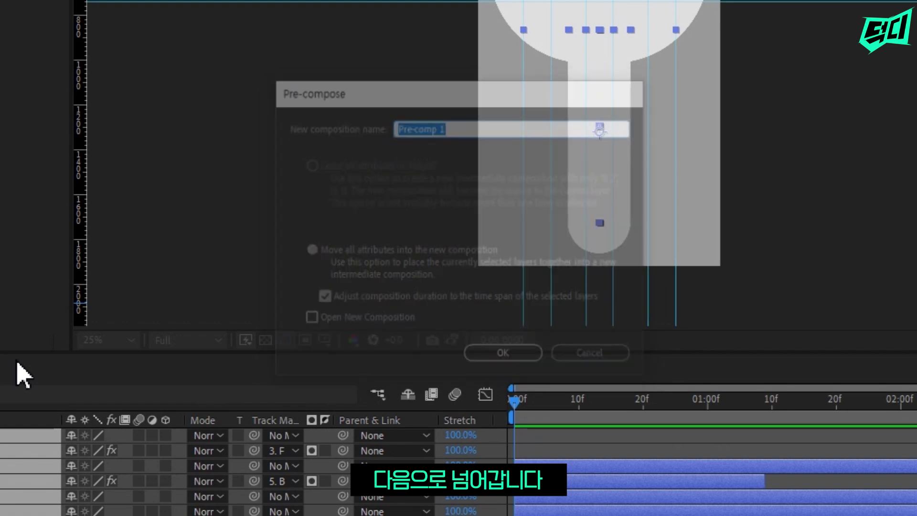
pyautogui.moveTo(569, 377); pyautogui.dragTo(288, 391)
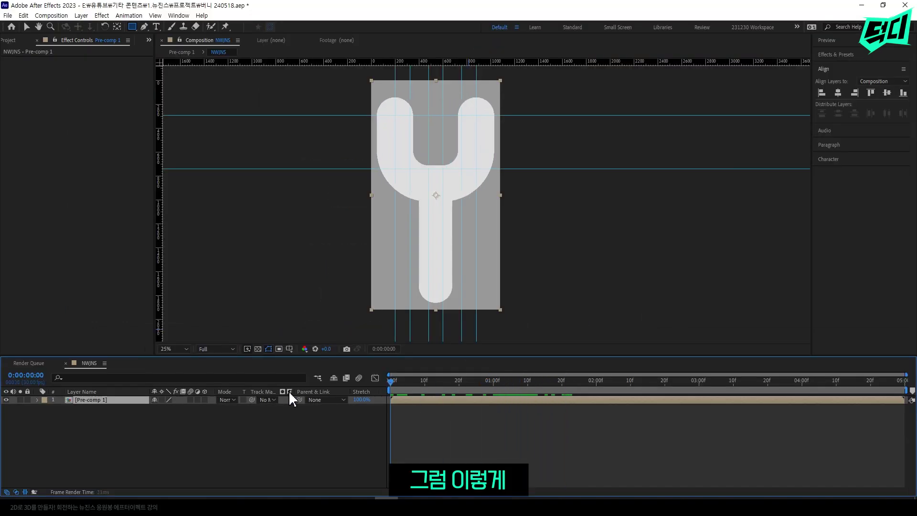
pyautogui.moveTo(436, 238); pyautogui.dragTo(475, 244)
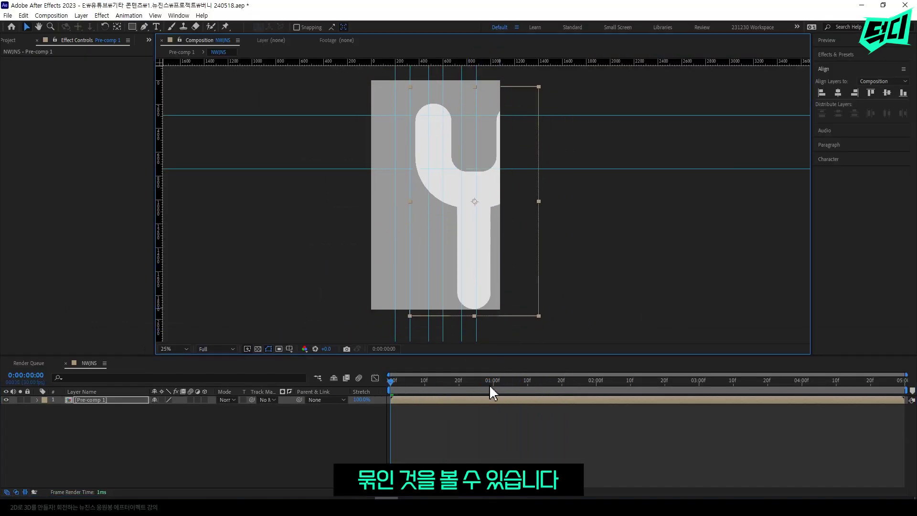
pyautogui.hotkey('ctrl', 'z')
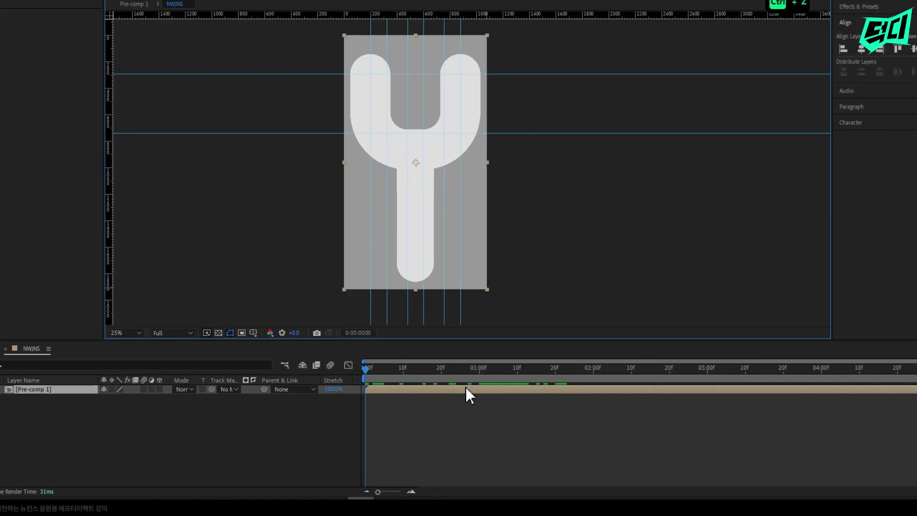
# Add a Bevel and Emboss layer style to Pre-comp 1
pyautogui.rightClick(488, 399)
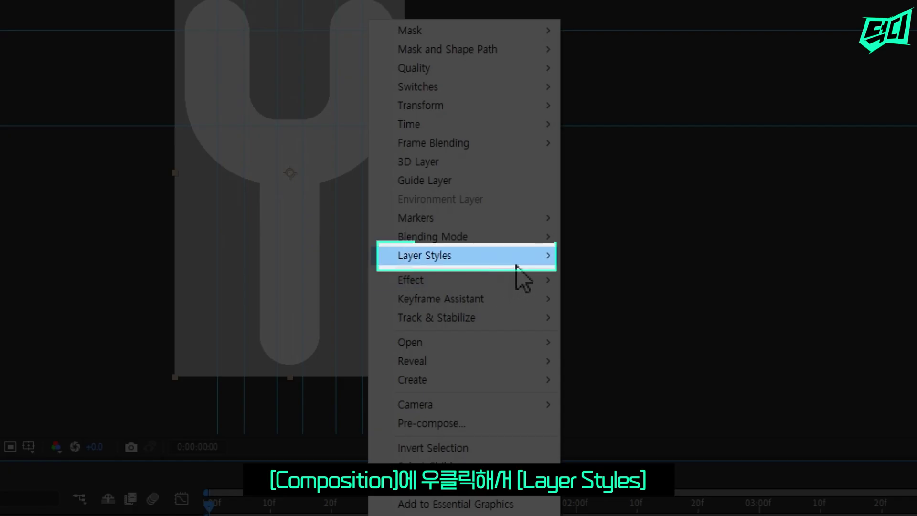
pyautogui.moveTo(526, 258)
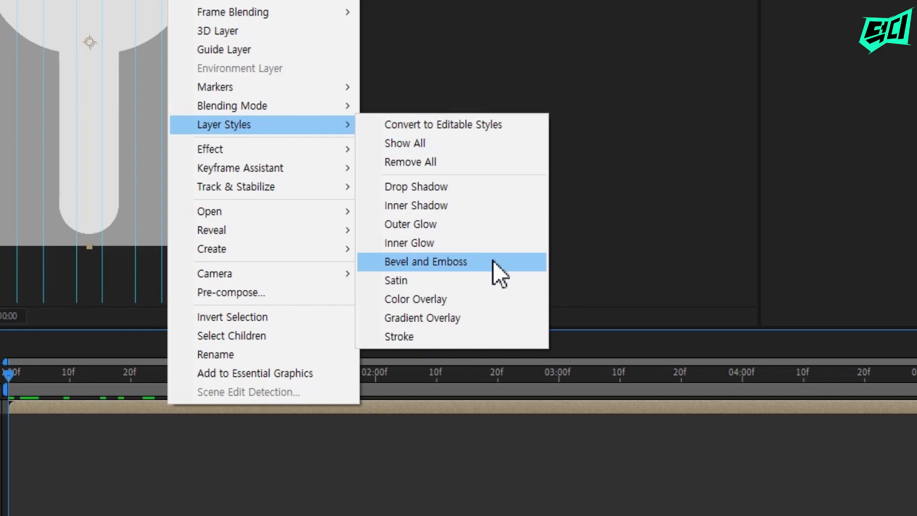
pyautogui.click(492, 262)
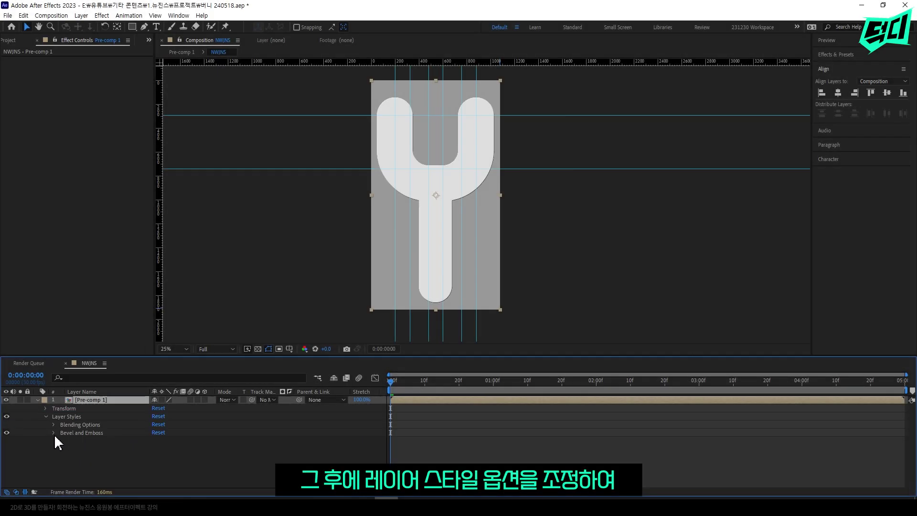
pyautogui.click(53, 433)
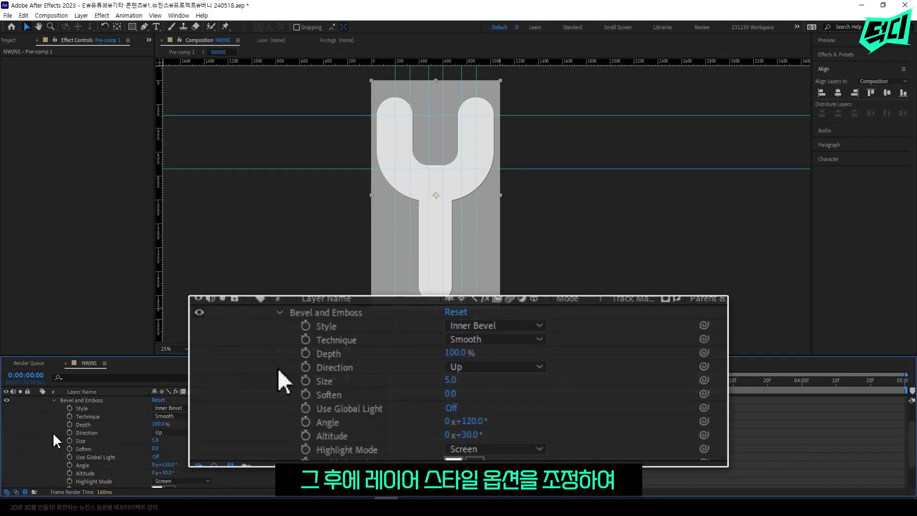
# Set the bevel Size (ending at 129) and Highlight Opacity to 100%, then return to frame one
pyautogui.moveTo(183, 441)
pyautogui.mouseDown()
pyautogui.moveTo(202, 444)
pyautogui.moveTo(164, 448)
pyautogui.mouseUp()
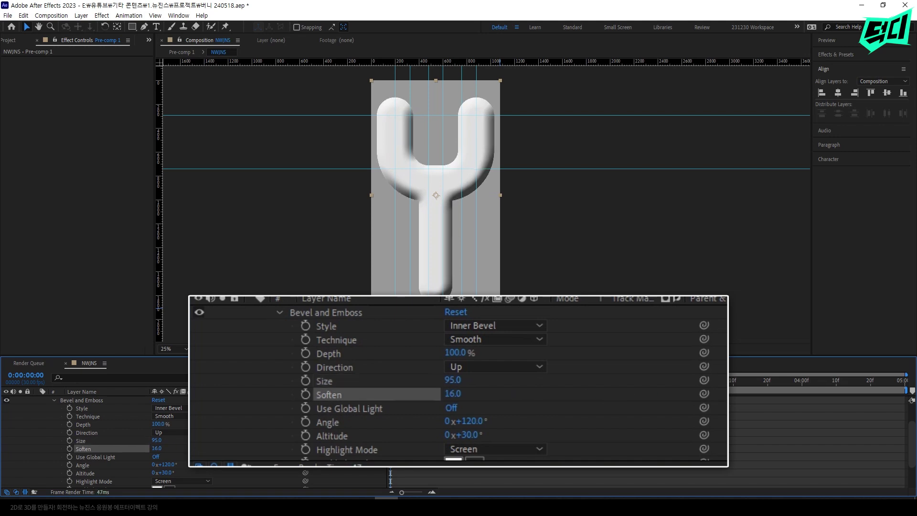
pyautogui.scroll(-3, 217, 455)
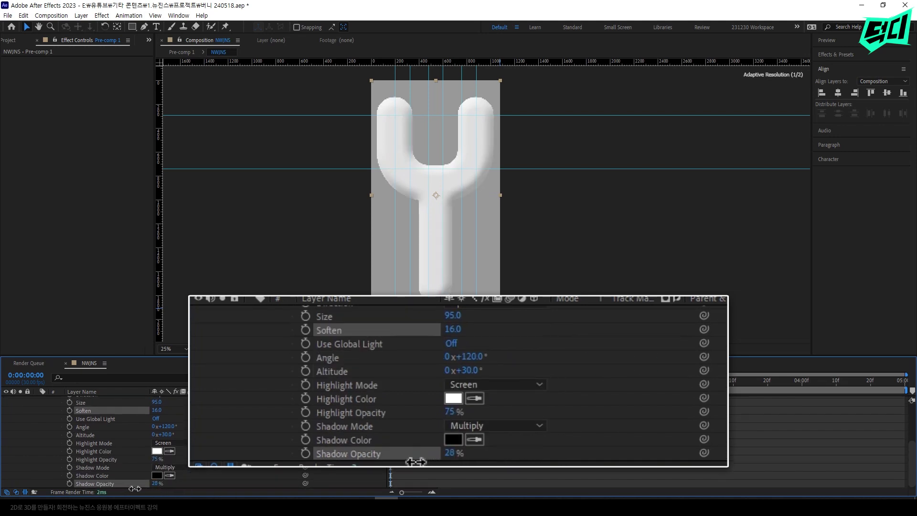
pyautogui.moveTo(157, 402); pyautogui.dragTo(191, 403)
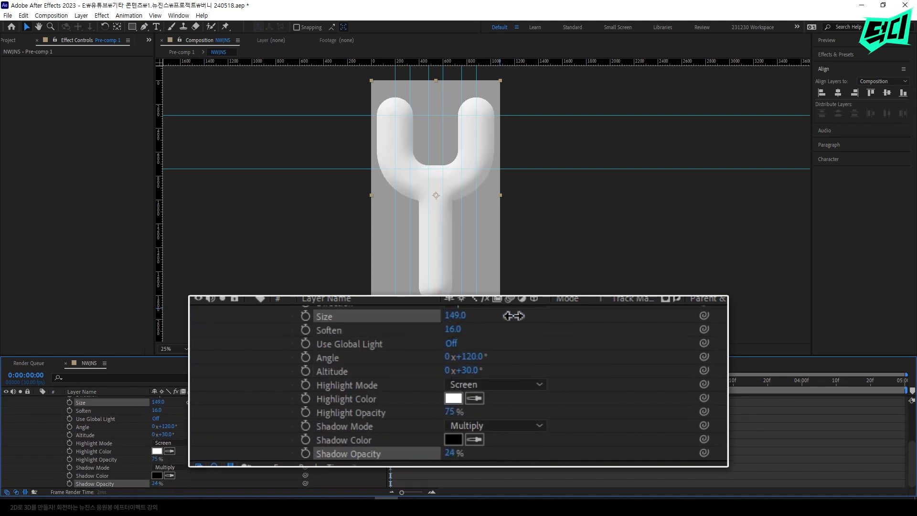
pyautogui.moveTo(156, 460); pyautogui.dragTo(295, 446)
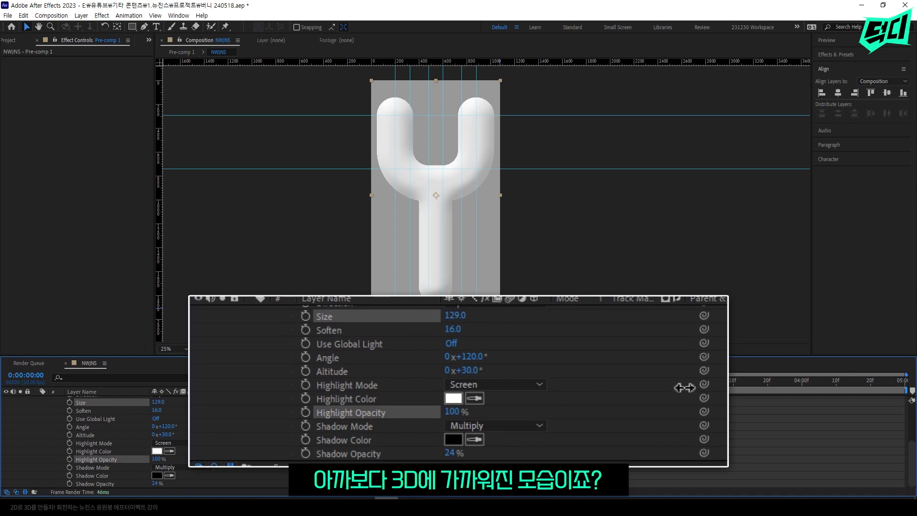
pyautogui.moveTo(469, 381); pyautogui.dragTo(887, 381)
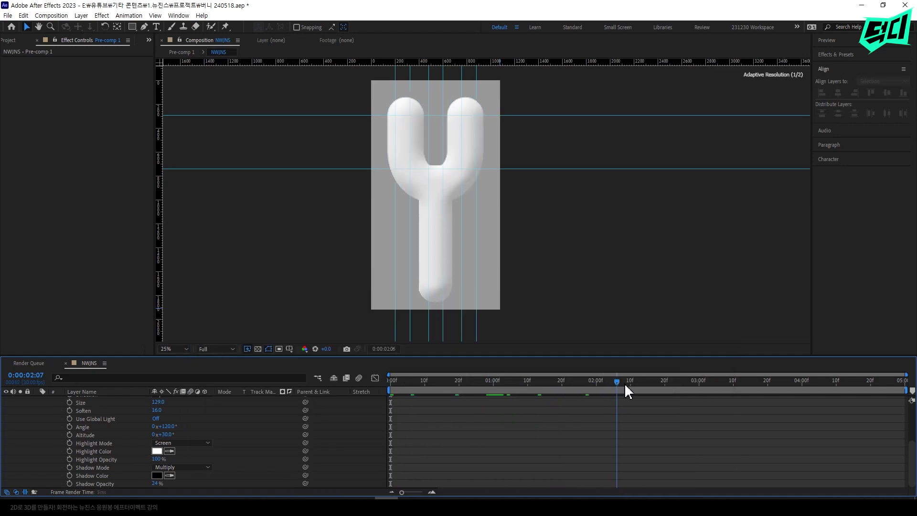
pyautogui.scroll(10, 141, 392)
pyautogui.press('Home')
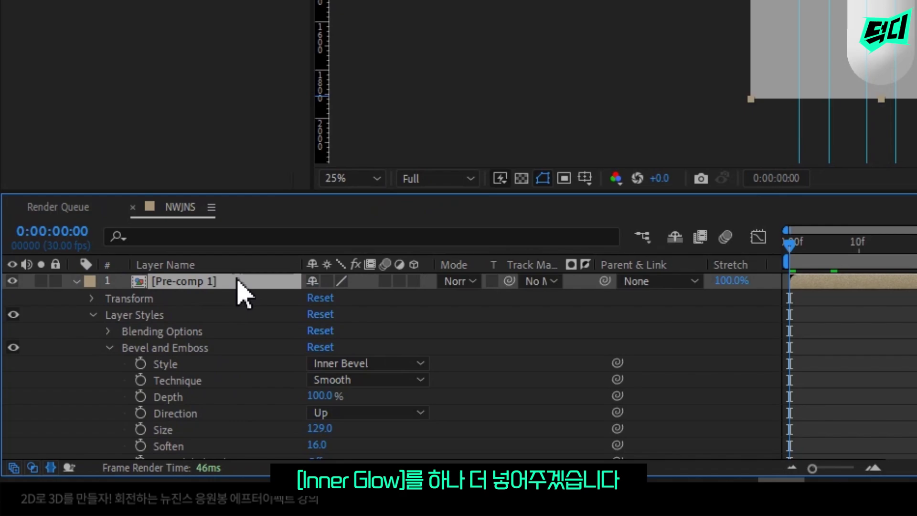
# Add an Inner Glow layer style to Pre-comp 1
pyautogui.rightClick(258, 282)
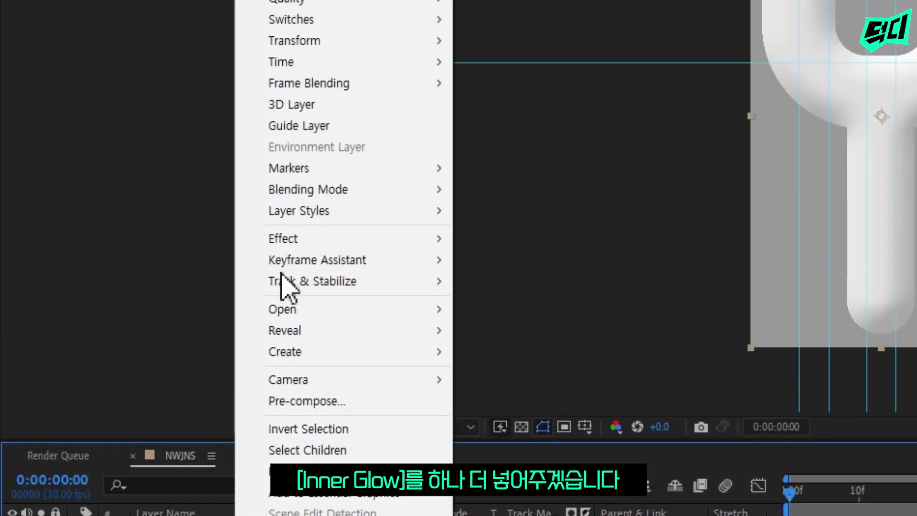
pyautogui.moveTo(334, 181)
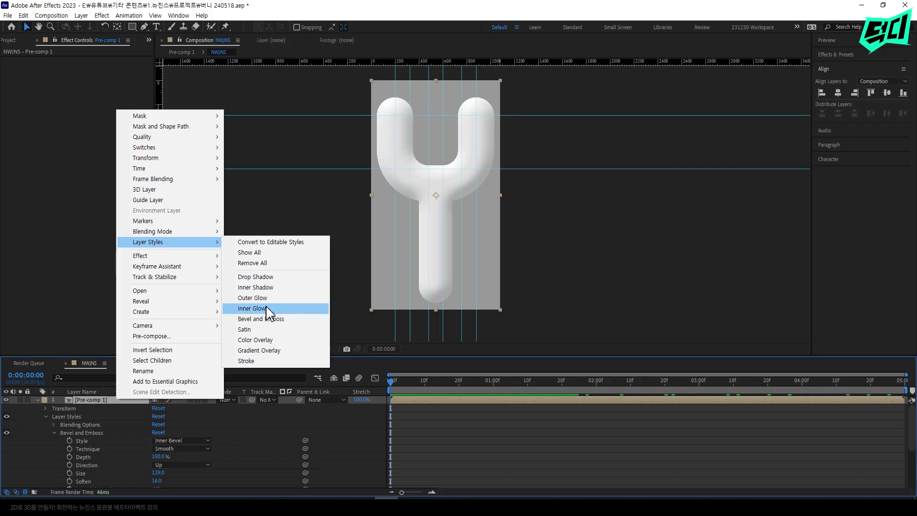
pyautogui.click(468, 282)
pyautogui.click(54, 441)
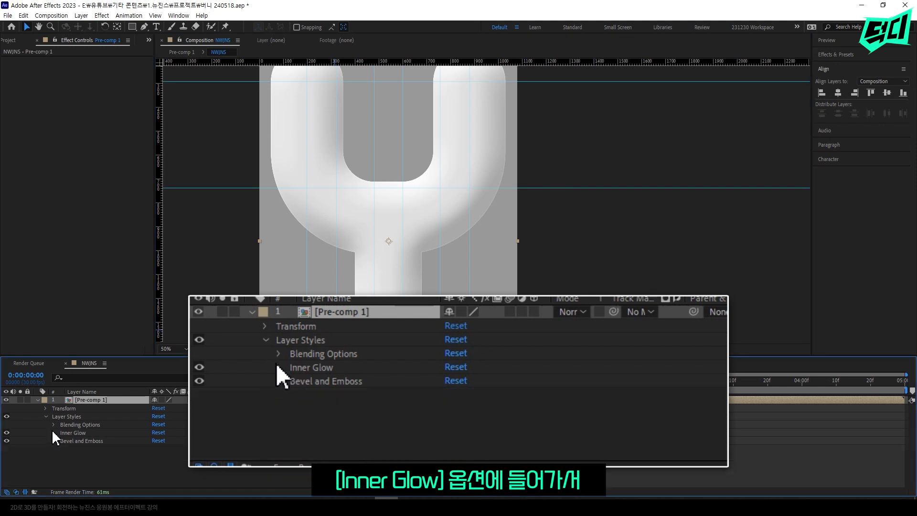
pyautogui.click(53, 433)
# Set the Inner Glow to Size 70, Opacity 100% and white colour FFFFFF
pyautogui.scroll(-2, 54, 430)
pyautogui.scroll(-1, 143, 482)
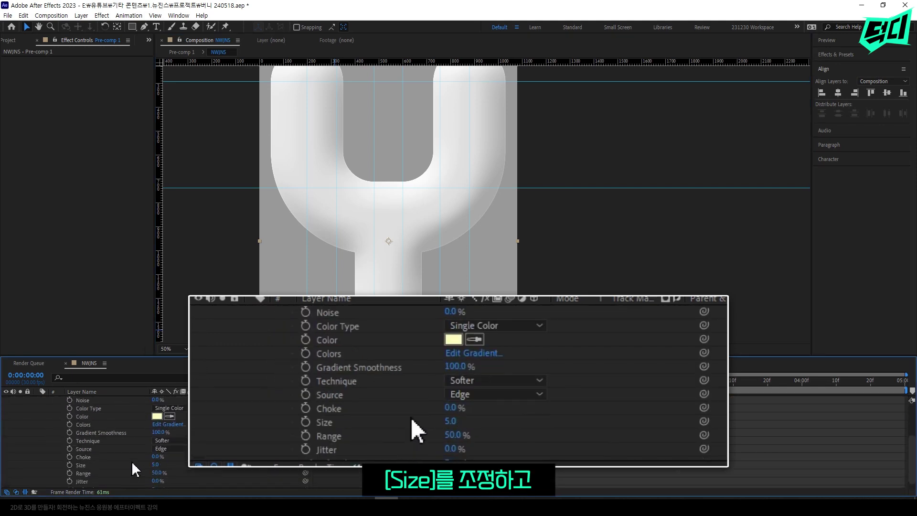
pyautogui.moveTo(154, 465); pyautogui.dragTo(188, 458)
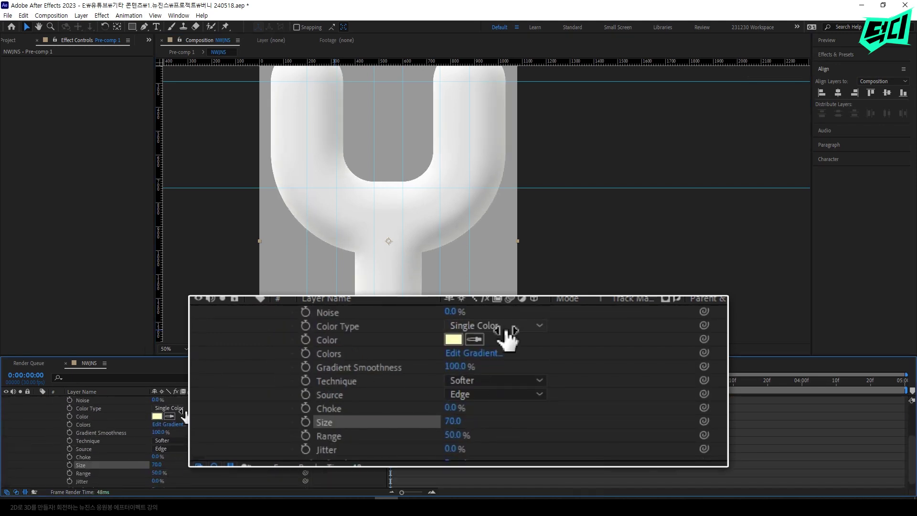
pyautogui.scroll(1, 189, 420)
pyautogui.click(157, 440)
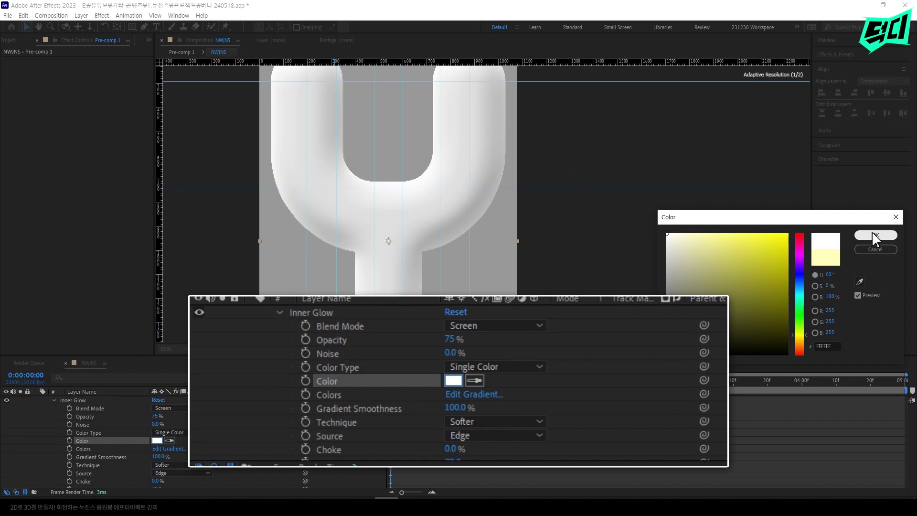
pyautogui.click(875, 235)
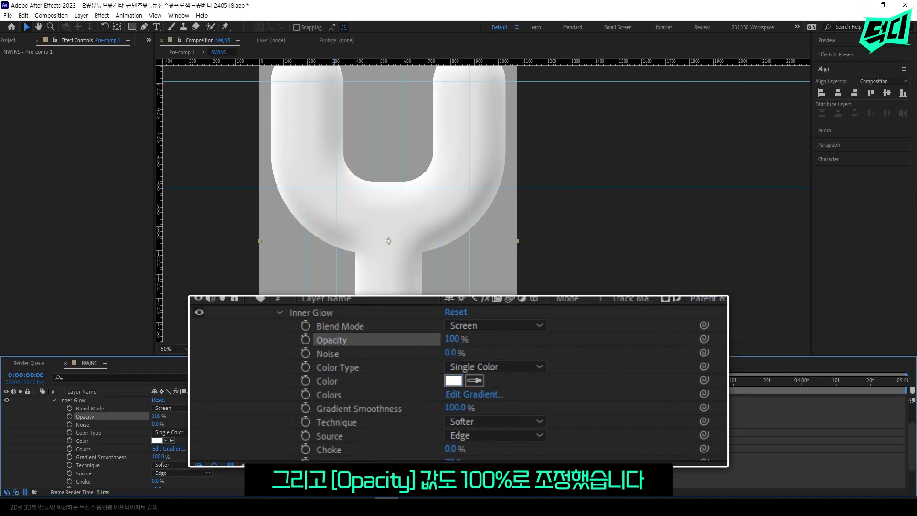
pyautogui.scroll(3, 127, 409)
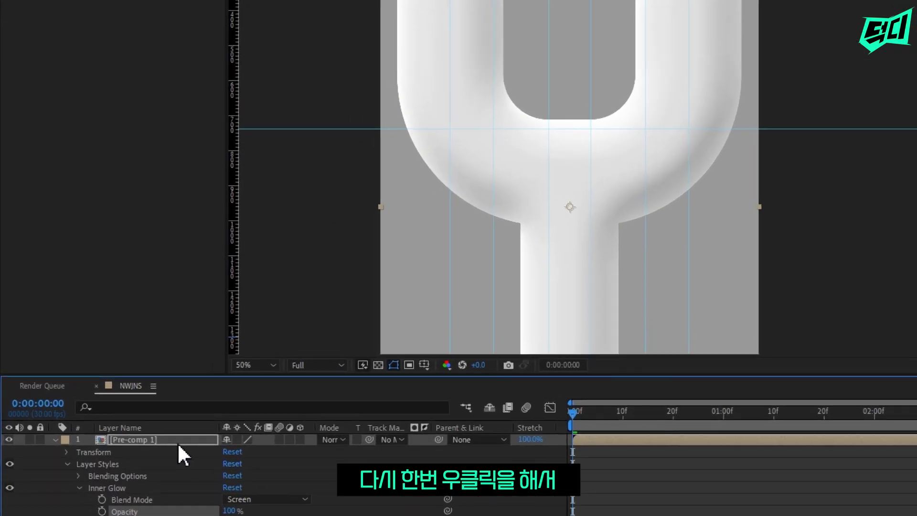
# Add an Inner Shadow layer style to Pre-comp 1
pyautogui.rightClick(121, 400)
pyautogui.moveTo(285, 197)
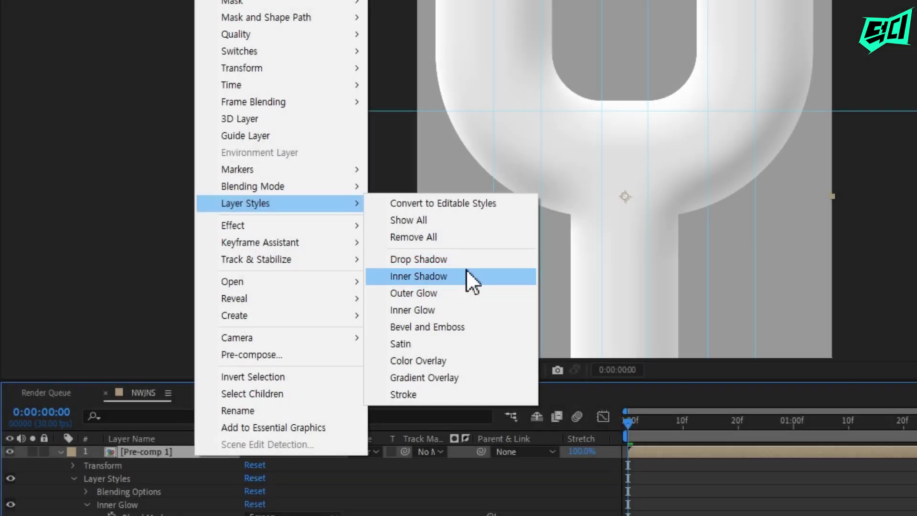
pyautogui.click(465, 271)
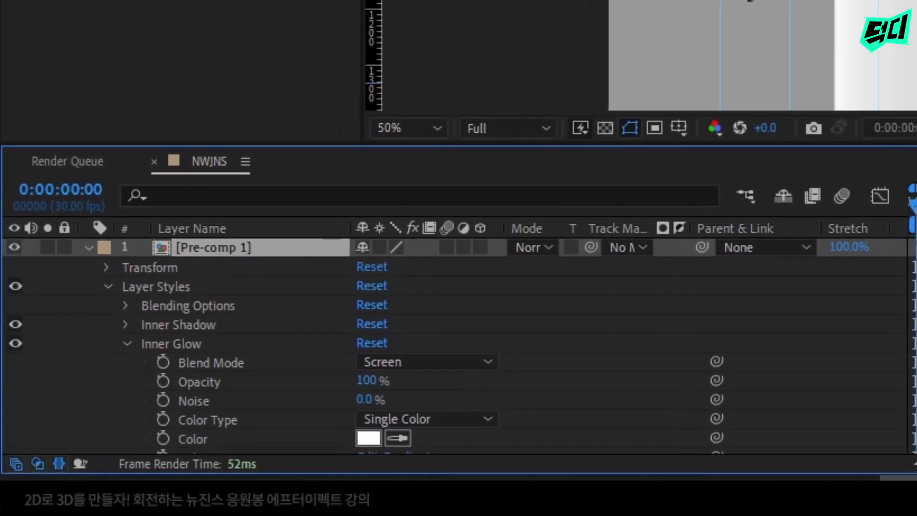
pyautogui.click(127, 338)
pyautogui.click(127, 319)
pyautogui.scroll(-2, 308, 281)
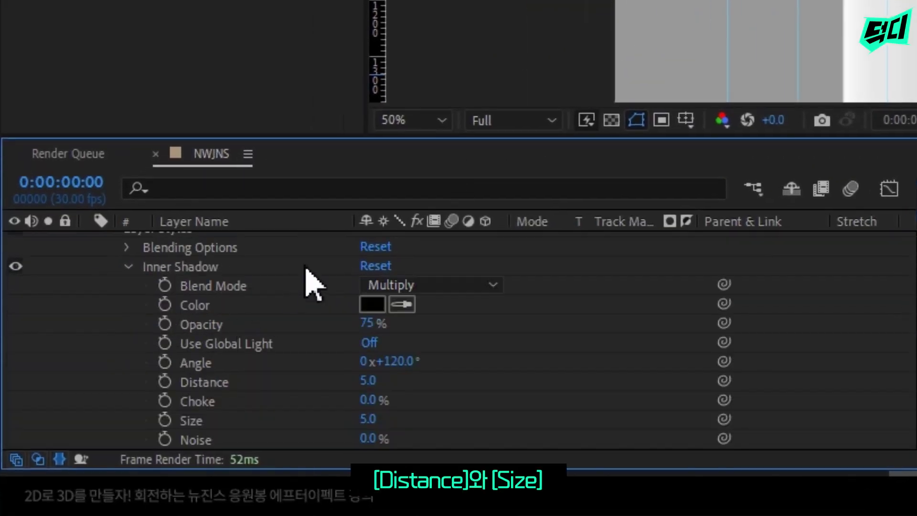
# Set the Inner Shadow to Distance 26, Size 55 and Opacity 62%, then preview the rotation
pyautogui.click(223, 270)
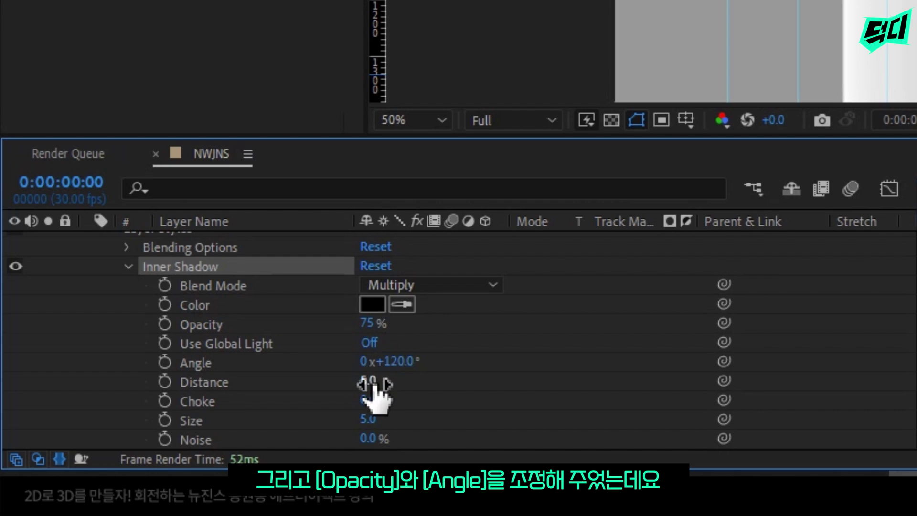
pyautogui.moveTo(374, 384); pyautogui.dragTo(393, 380)
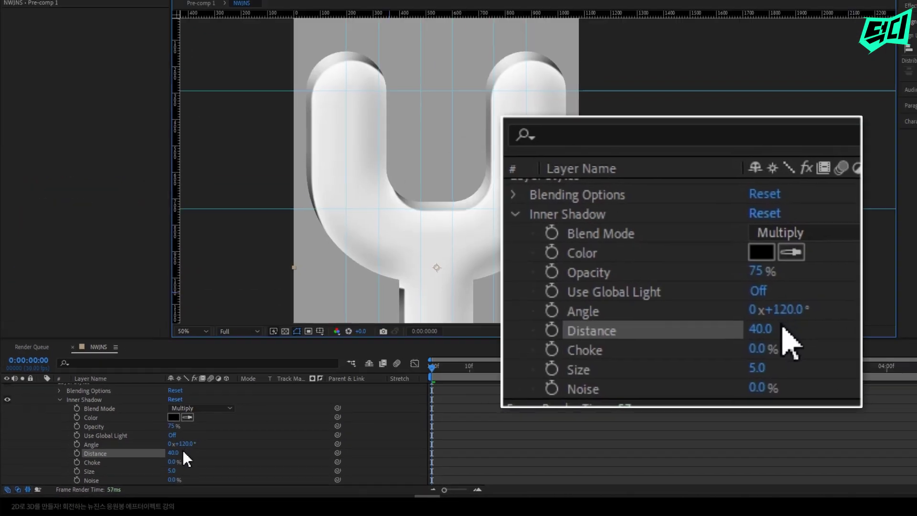
pyautogui.moveTo(160, 459)
pyautogui.mouseDown()
pyautogui.moveTo(166, 475)
pyautogui.moveTo(176, 473)
pyautogui.mouseUp()
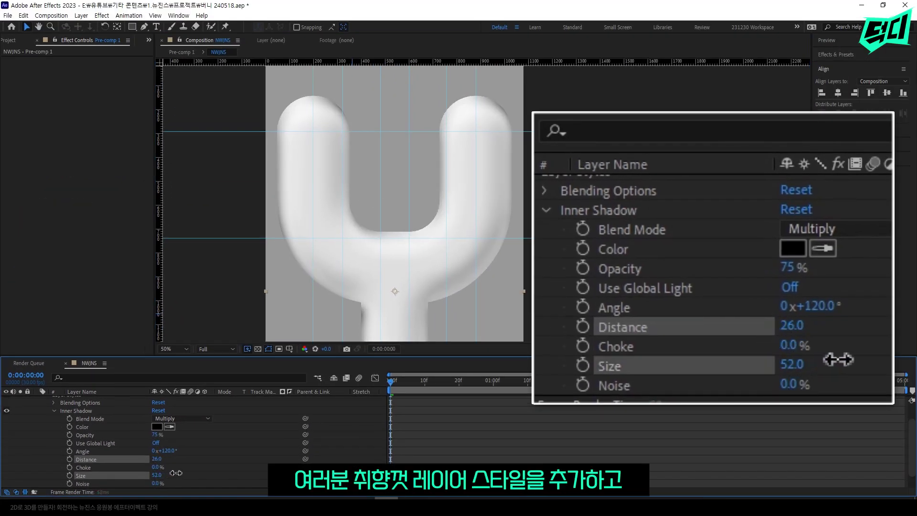
pyautogui.click(156, 467)
pyautogui.moveTo(156, 434)
pyautogui.mouseDown()
pyautogui.moveTo(150, 439)
pyautogui.moveTo(196, 451)
pyautogui.moveTo(118, 447)
pyautogui.mouseUp()
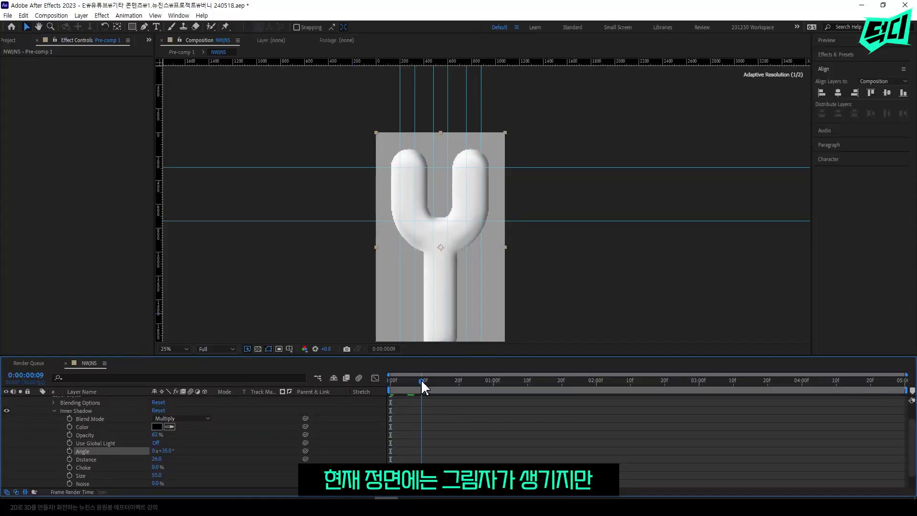
pyautogui.moveTo(422, 382); pyautogui.dragTo(558, 380)
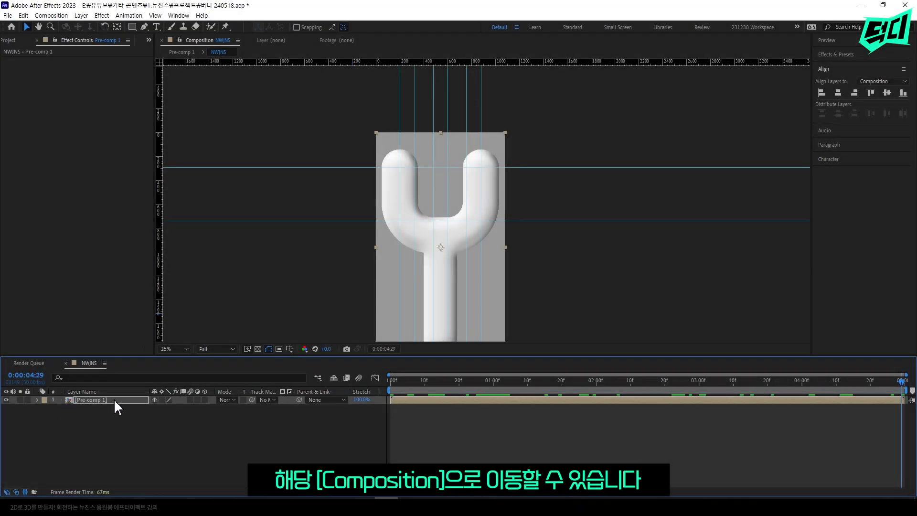
# In Pre-comp 1, duplicate F_S and shift the F_S 2 copy later, ending where B_S begins
pyautogui.doubleClick(114, 399)
pyautogui.moveTo(437, 390); pyautogui.dragTo(524, 387)
pyautogui.click(497, 423)
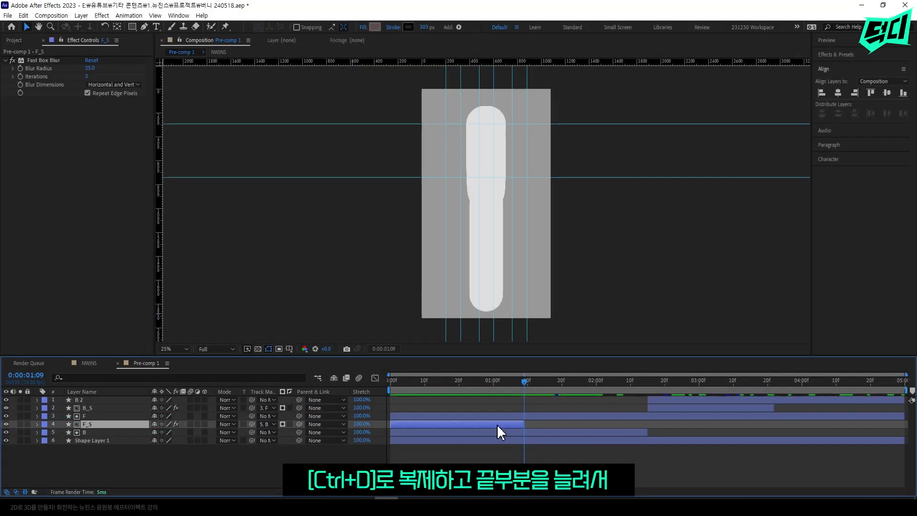
pyautogui.hotkey('ctrl', 'd')
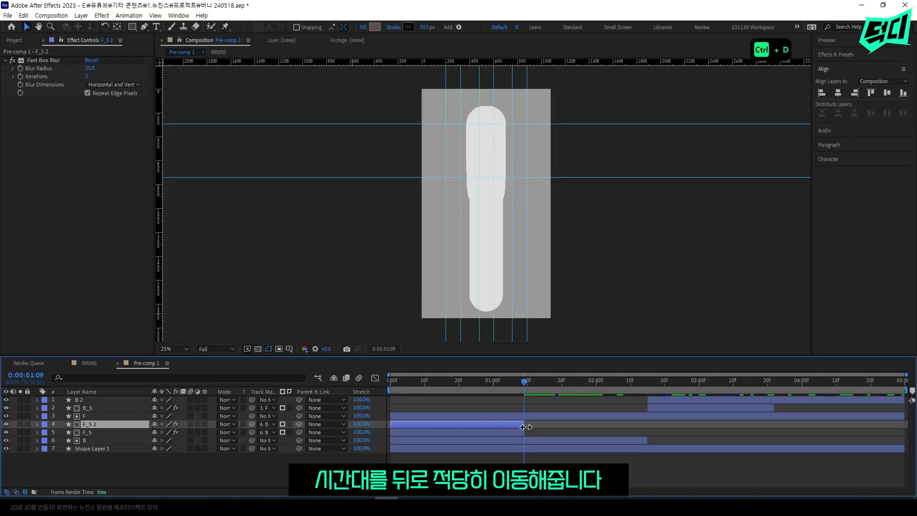
pyautogui.moveTo(525, 426); pyautogui.dragTo(640, 426)
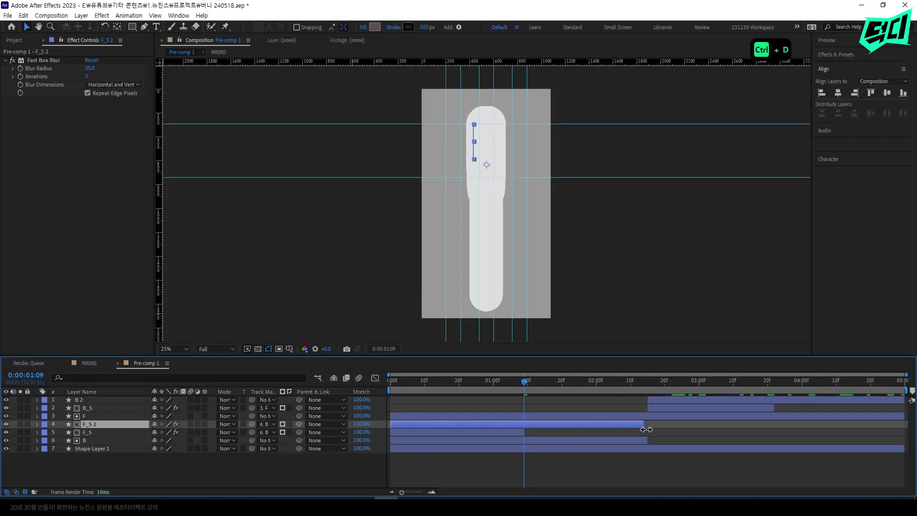
pyautogui.press('u')
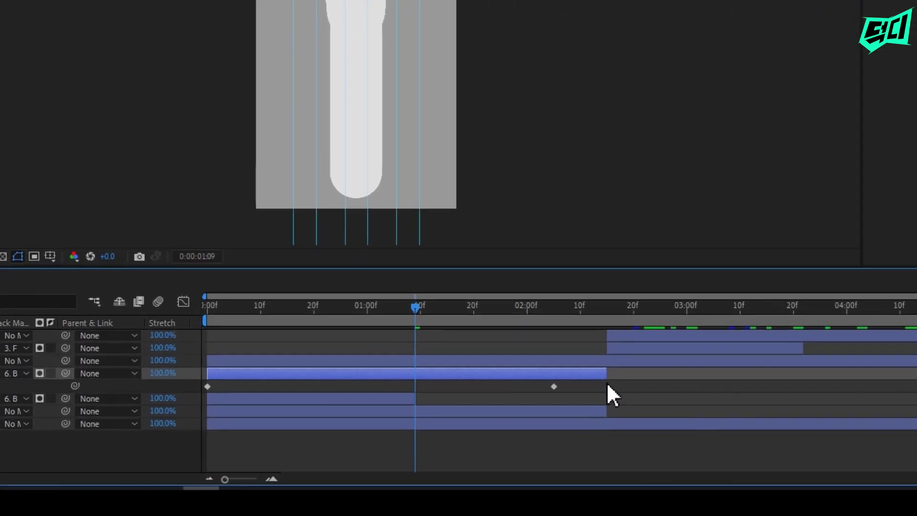
pyautogui.moveTo(621, 355); pyautogui.dragTo(664, 354)
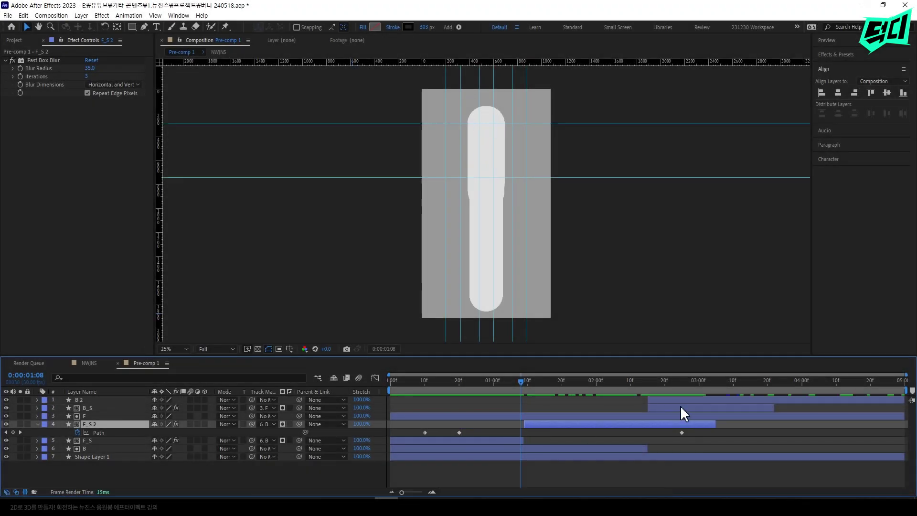
pyautogui.click(698, 409)
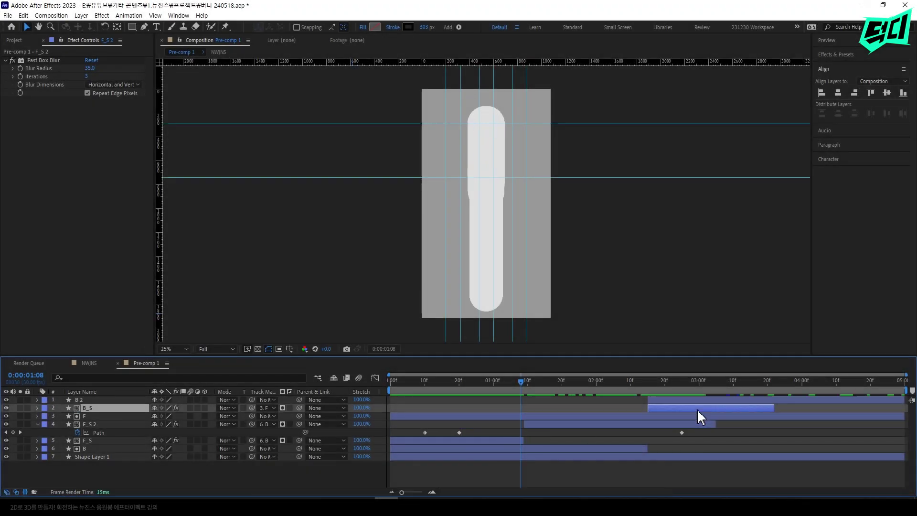
pyautogui.click(646, 391)
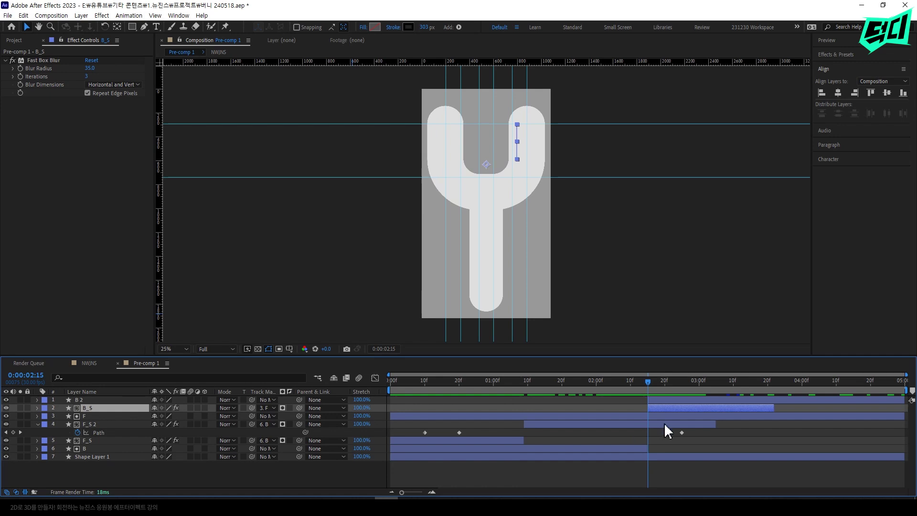
pyautogui.moveTo(713, 425); pyautogui.dragTo(651, 437)
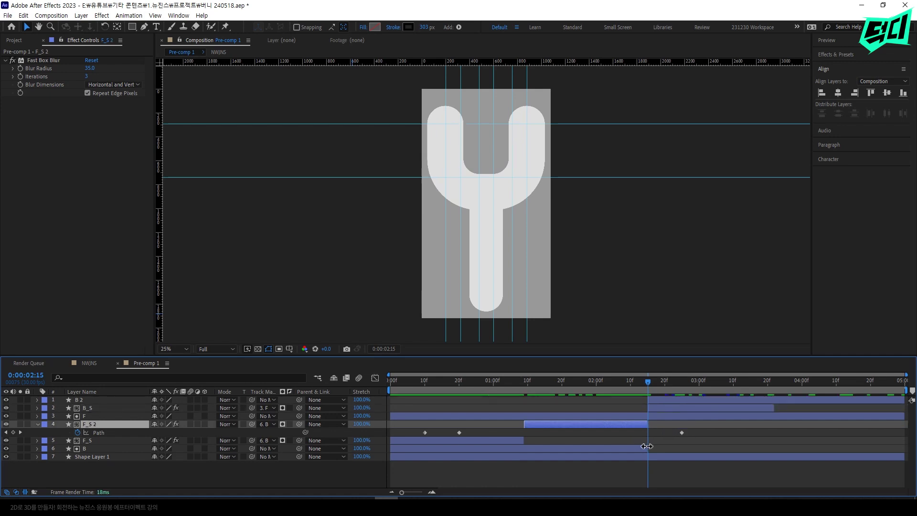
# Duplicate B_S, shift the B_S 2 copy later and trim it to start at 0:00:03:22
pyautogui.click(671, 410)
pyautogui.hotkey('ctrl', 'd')
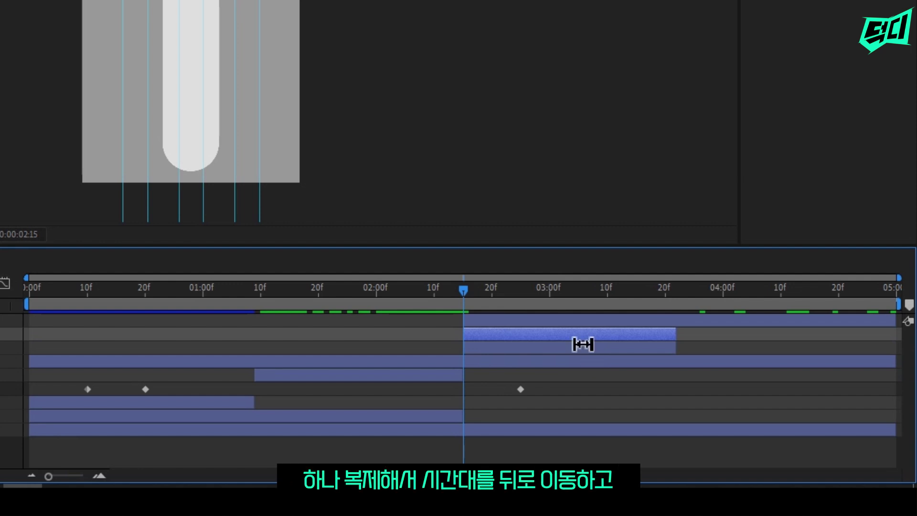
pyautogui.moveTo(583, 344)
pyautogui.mouseDown()
pyautogui.moveTo(756, 412)
pyautogui.moveTo(783, 412)
pyautogui.mouseUp()
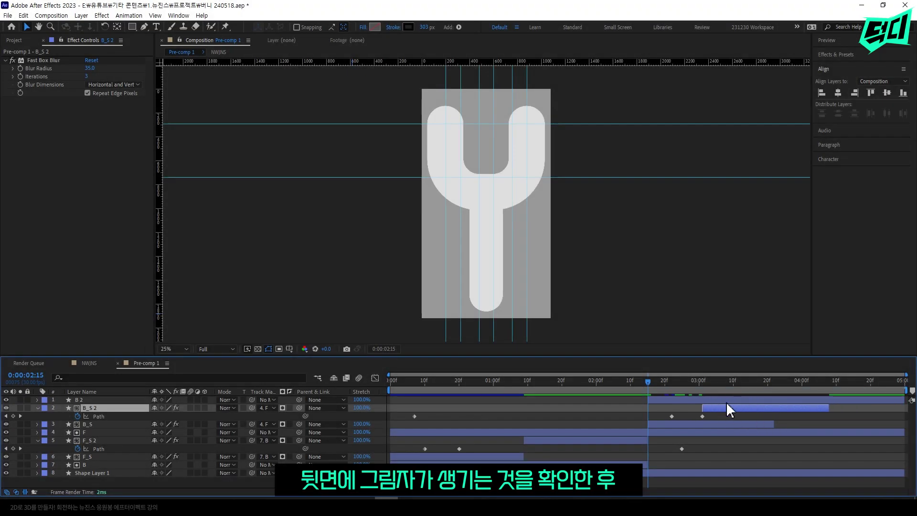
pyautogui.click(734, 382)
pyautogui.hotkey('alt', 'pagedown')
pyautogui.hotkey('alt', 'pagedown')
pyautogui.hotkey('alt', 'pagedown')
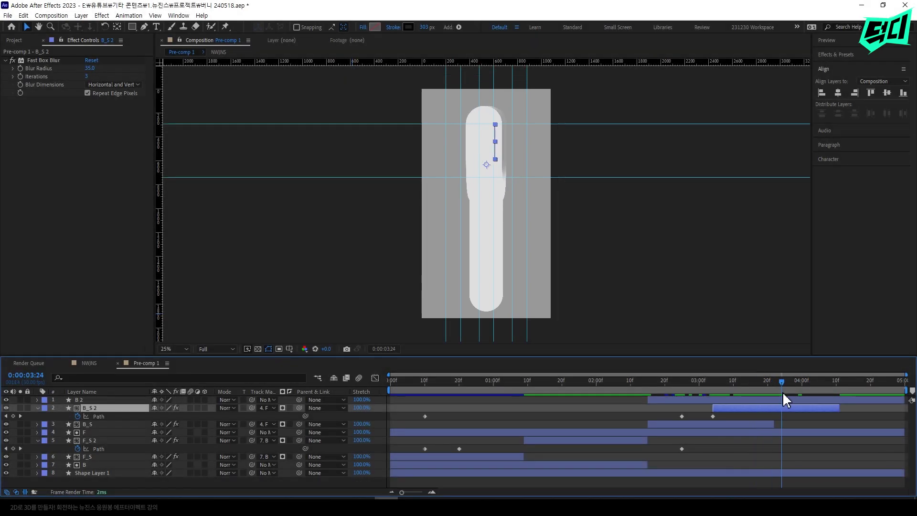
pyautogui.press('pageup')
pyautogui.press('pageup')
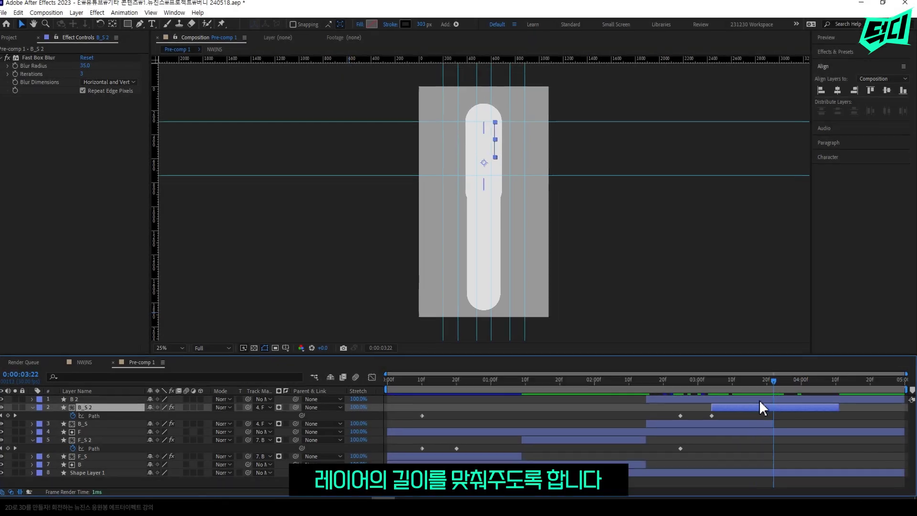
pyautogui.hotkey('alt', '[')
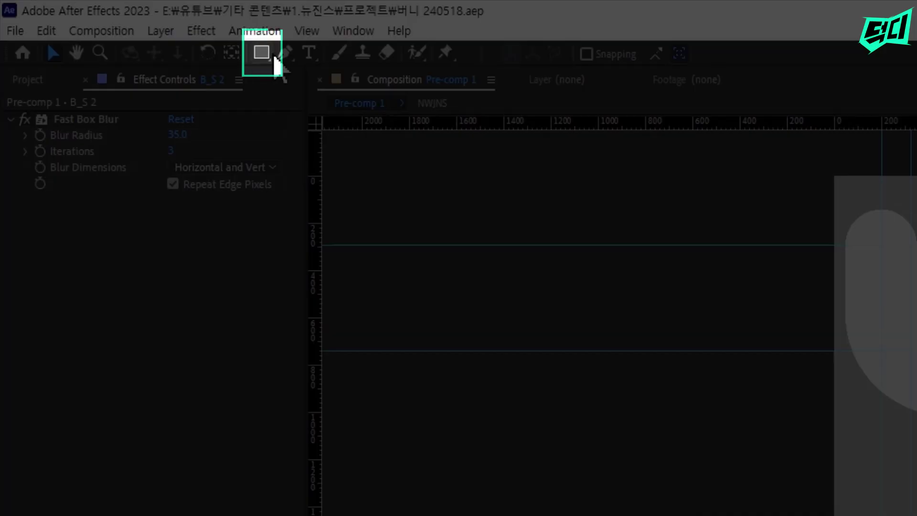
pyautogui.moveTo(262, 53); pyautogui.dragTo(379, 98)
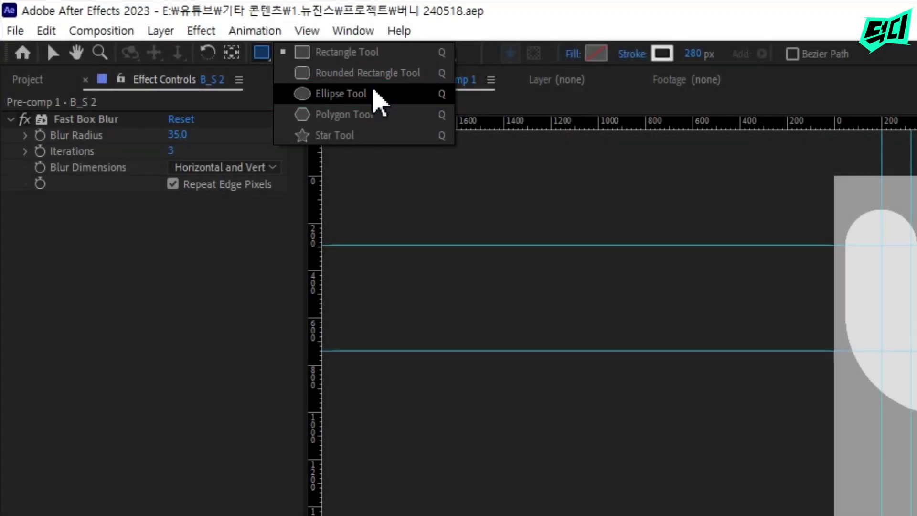
# Set the Ellipse Tool to black fill with no stroke
pyautogui.click(374, 95)
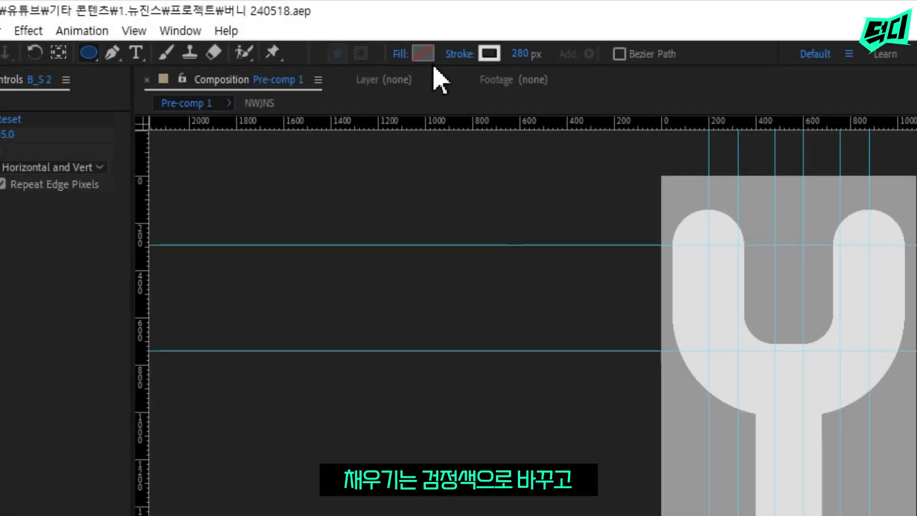
pyautogui.click(423, 53)
pyautogui.click(667, 353)
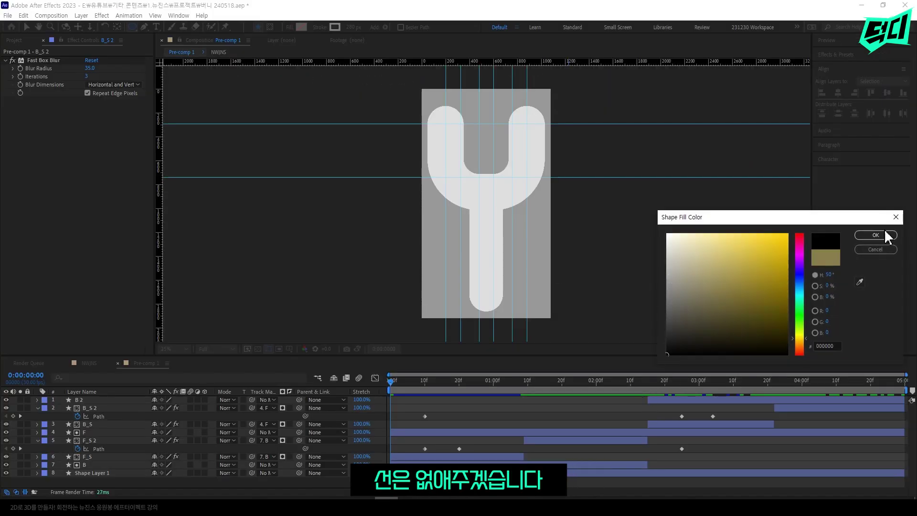
pyautogui.press('Return')
pyautogui.click(325, 28)
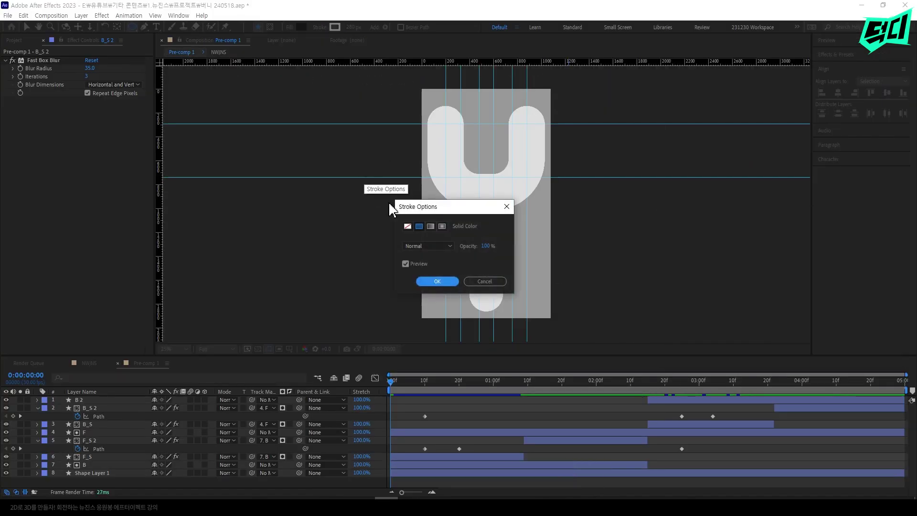
pyautogui.click(407, 227)
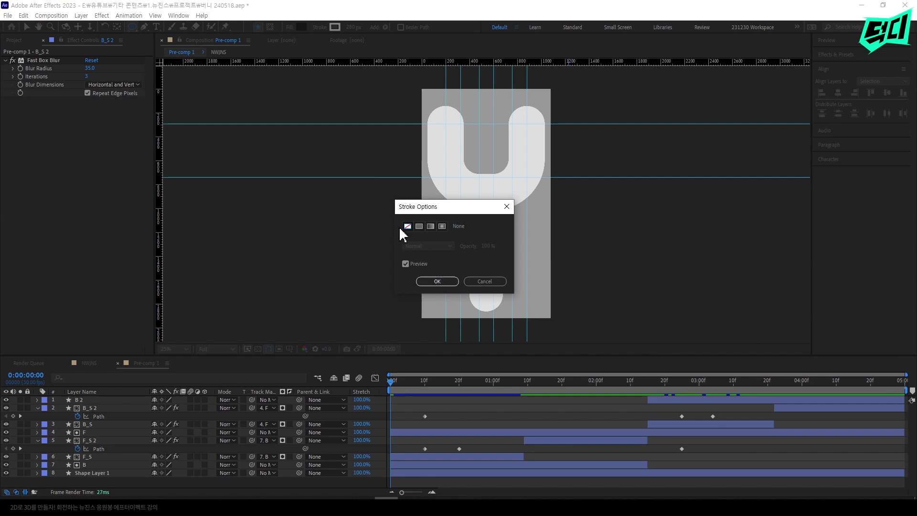
pyautogui.click(437, 281)
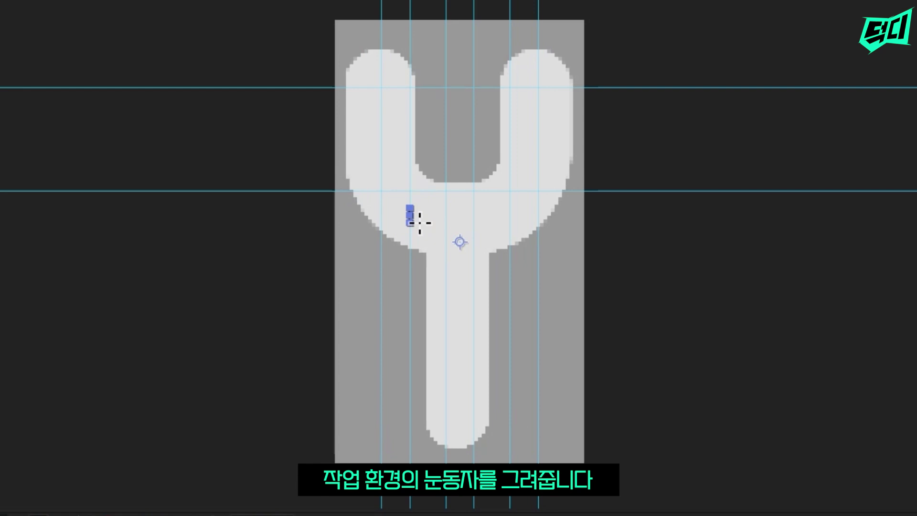
# Draw a small black circle on the head, centre its anchor, position it, and duplicate it
pyautogui.moveTo(419, 223); pyautogui.dragTo(422, 227)
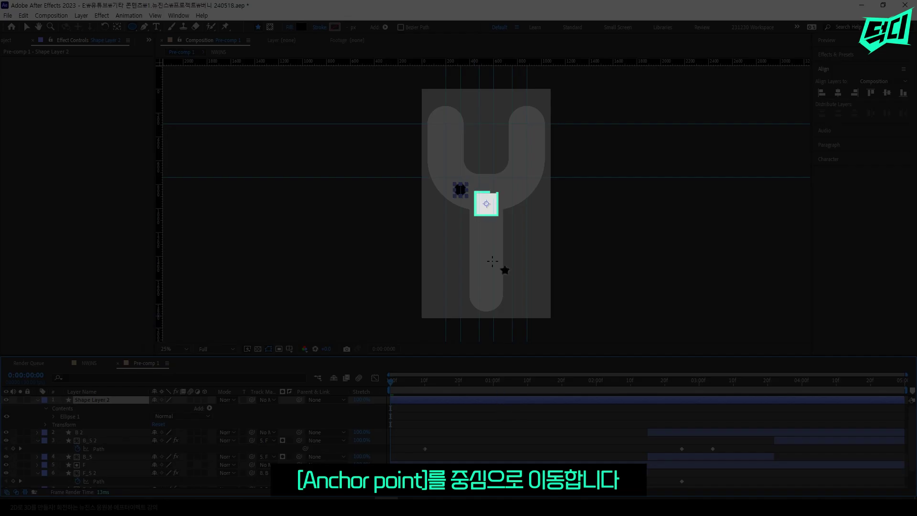
pyautogui.press('v')
pyautogui.hotkey('ctrl', 'alt', 'Home')
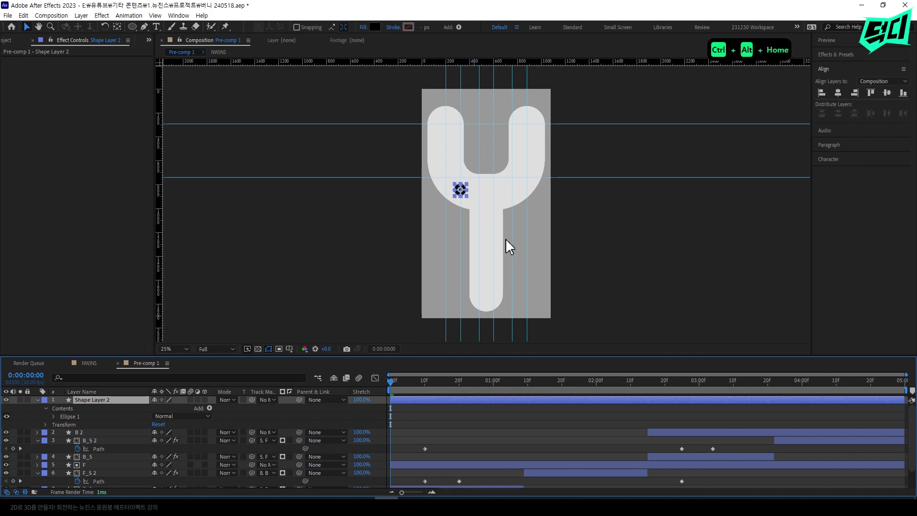
pyautogui.scroll(2, 445, 186)
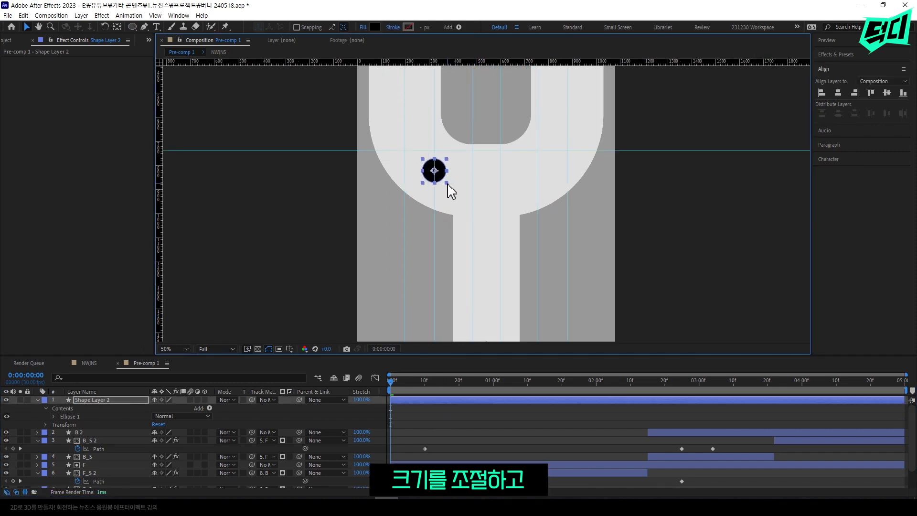
pyautogui.moveTo(444, 176); pyautogui.dragTo(525, 181)
pyautogui.hotkey('ctrl', 'd')
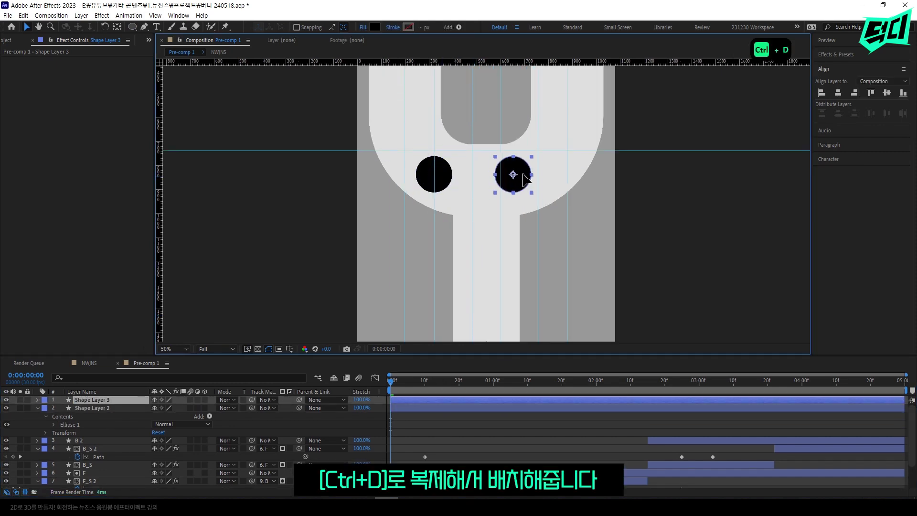
pyautogui.scroll(-2, 546, 180)
# Create Null 1 between the eyes and parent both eye shape layers to it
pyautogui.click(420, 422)
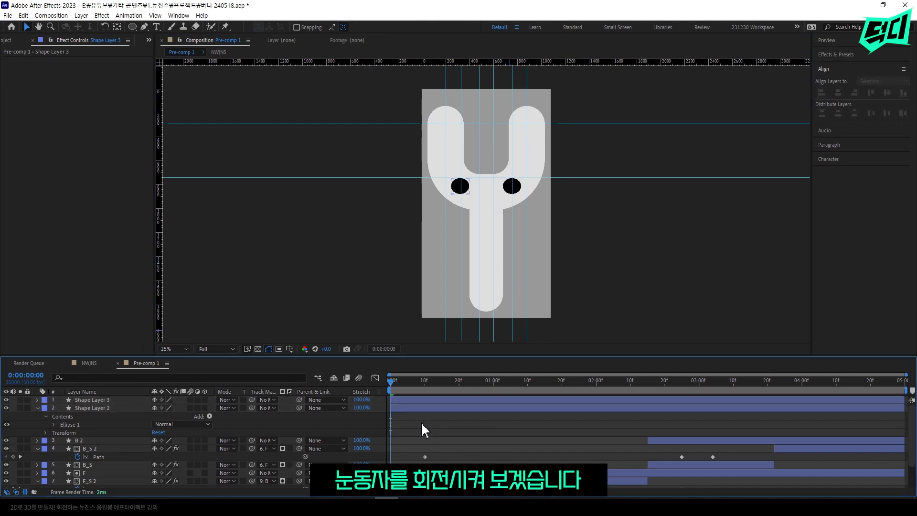
pyautogui.press('space')
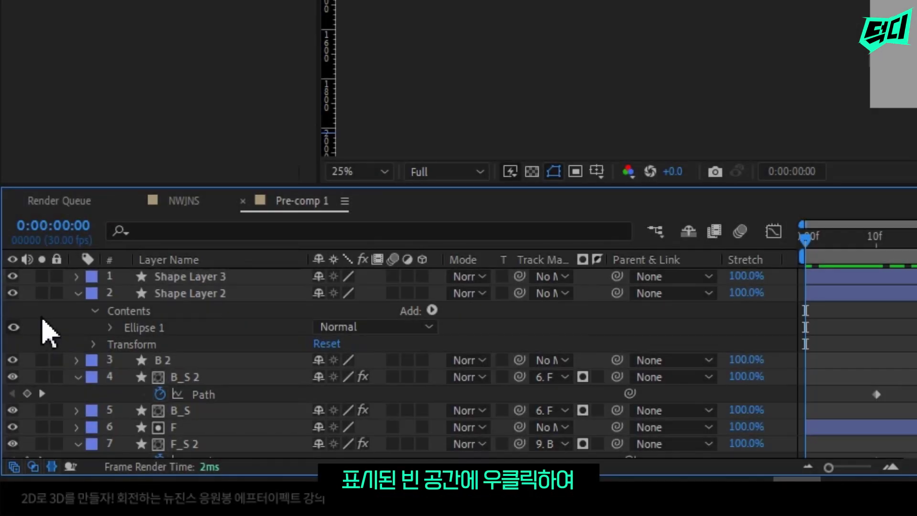
pyautogui.rightClick(49, 333)
pyautogui.moveTo(205, 194)
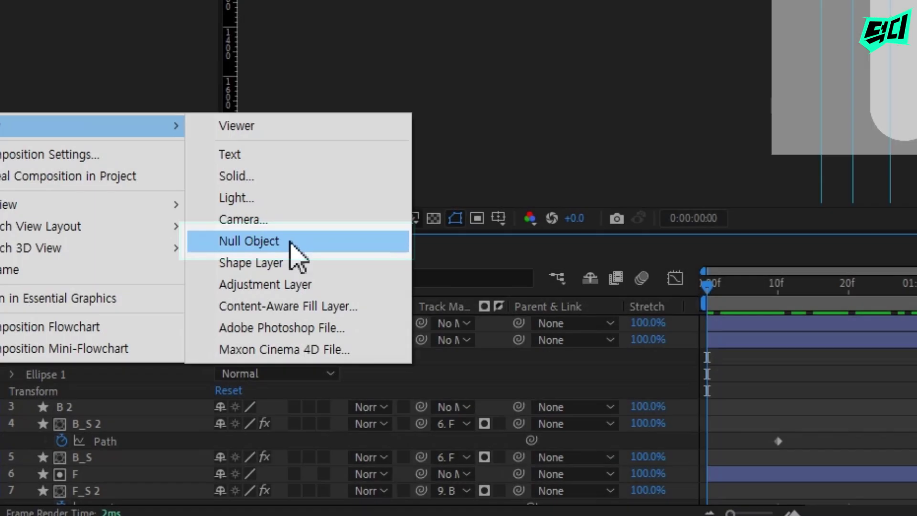
pyautogui.click(290, 243)
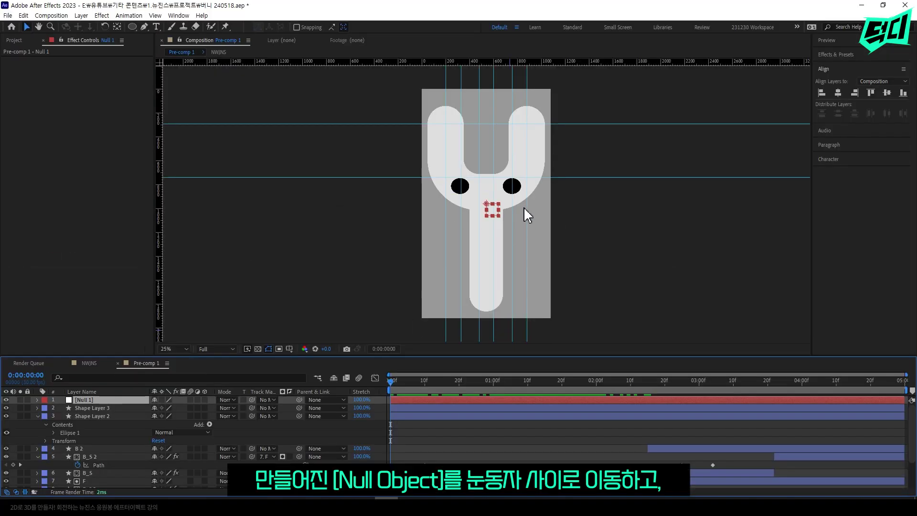
pyautogui.scroll(2, 487, 205)
pyautogui.moveTo(497, 219); pyautogui.dragTo(494, 188)
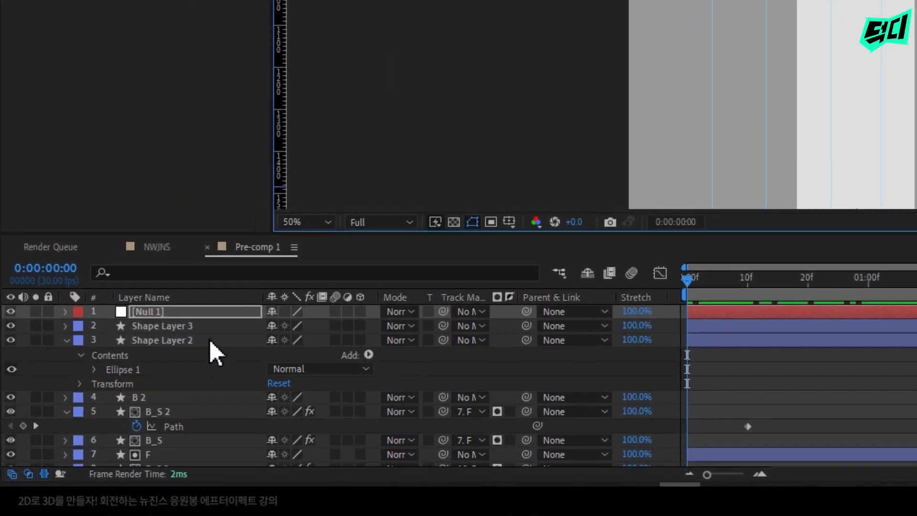
pyautogui.click(122, 416)
pyautogui.keyDown('shift'); pyautogui.click(123, 409); pyautogui.keyUp('shift')
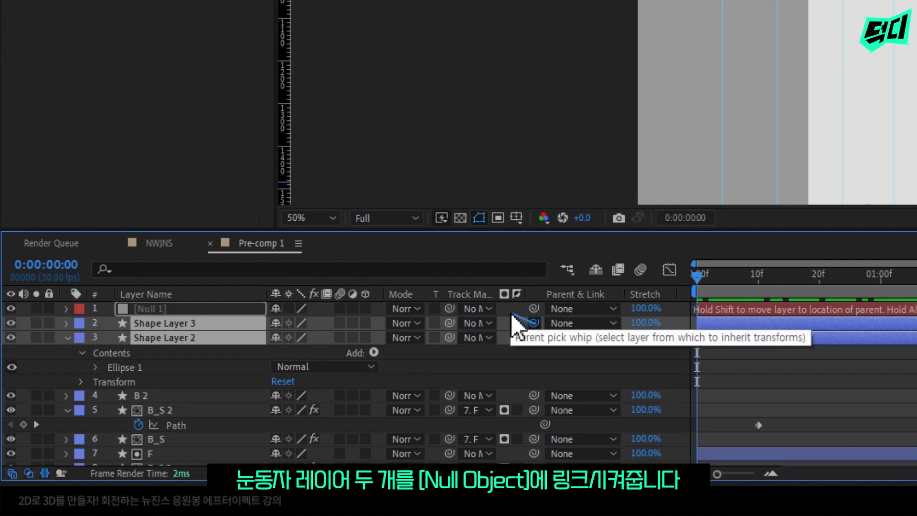
pyautogui.moveTo(518, 327); pyautogui.dragTo(148, 308)
# Rename Shape Layer 2 to eye1 and Shape Layer 3 to eye2
pyautogui.rightClick(188, 337)
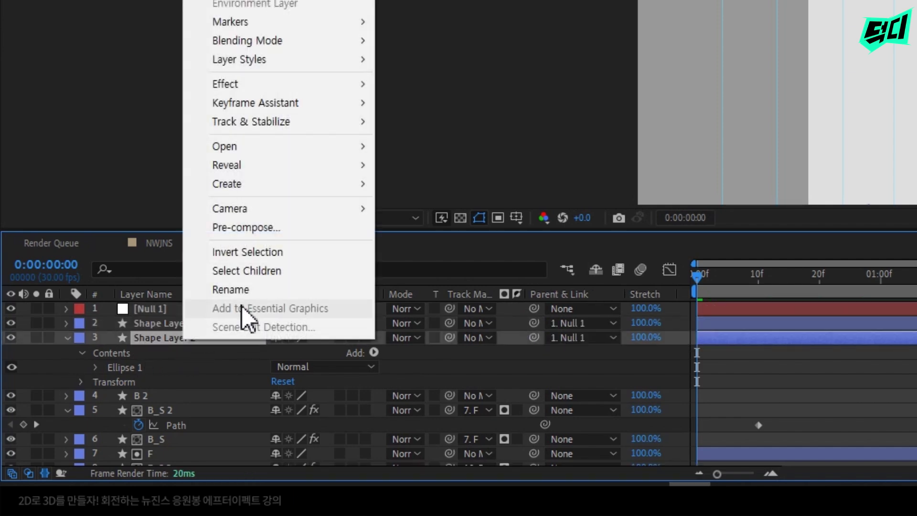
pyautogui.click(244, 311)
pyautogui.write('e')
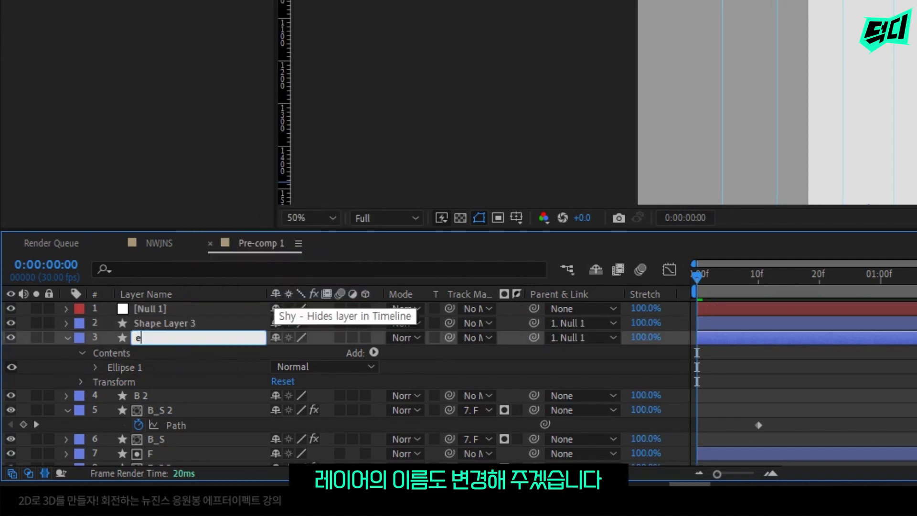
pyautogui.write('ye1')
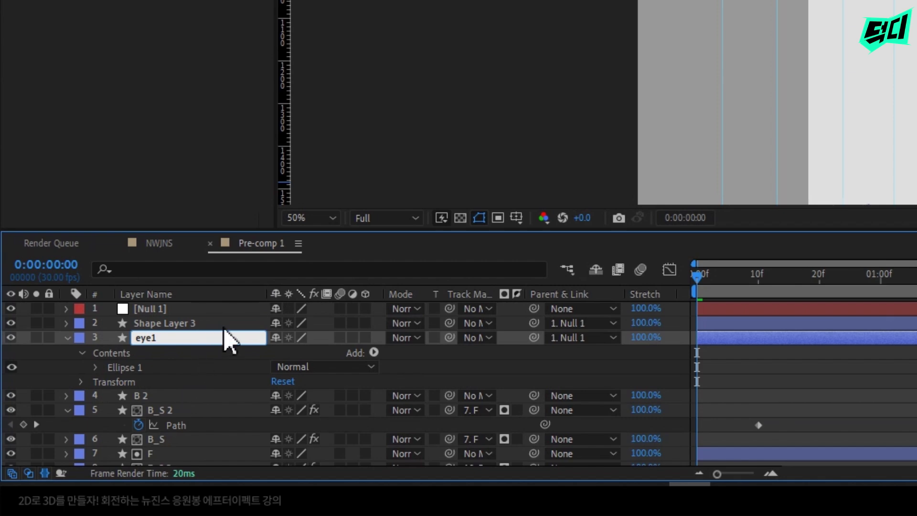
pyautogui.rightClick(224, 324)
pyautogui.click(284, 277)
pyautogui.write('eye')
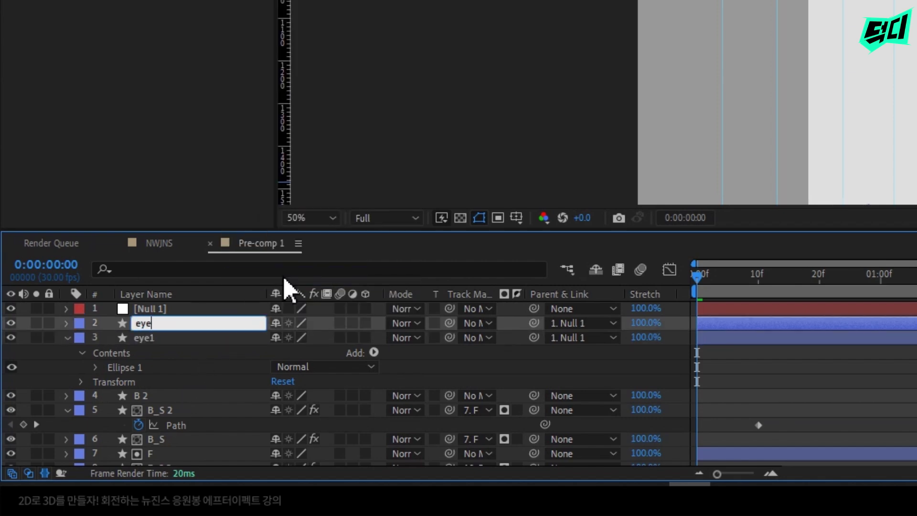
pyautogui.write('2')
pyautogui.press('Return')
pyautogui.click(129, 400)
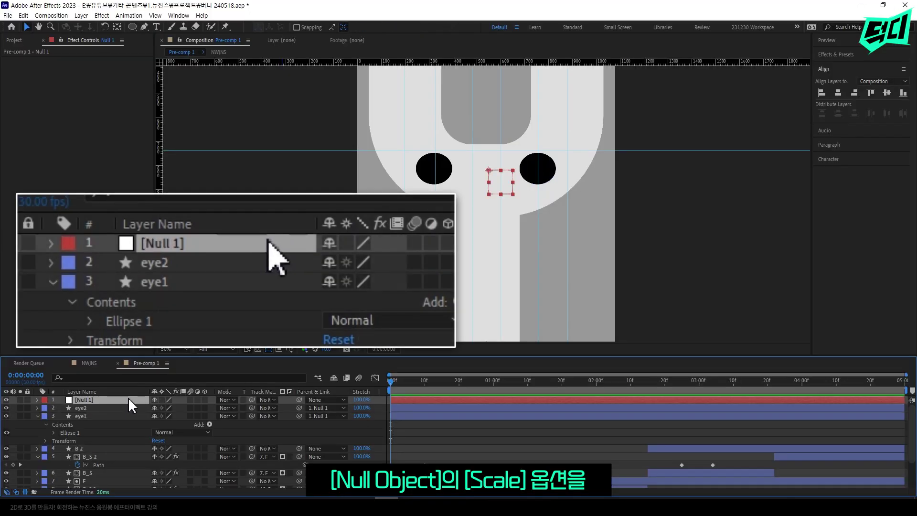
# Keyframe Null 1 Position; at 0:00:01:07 squash Scale X to 18 and shift it left
pyautogui.press('r')
pyautogui.press('s')
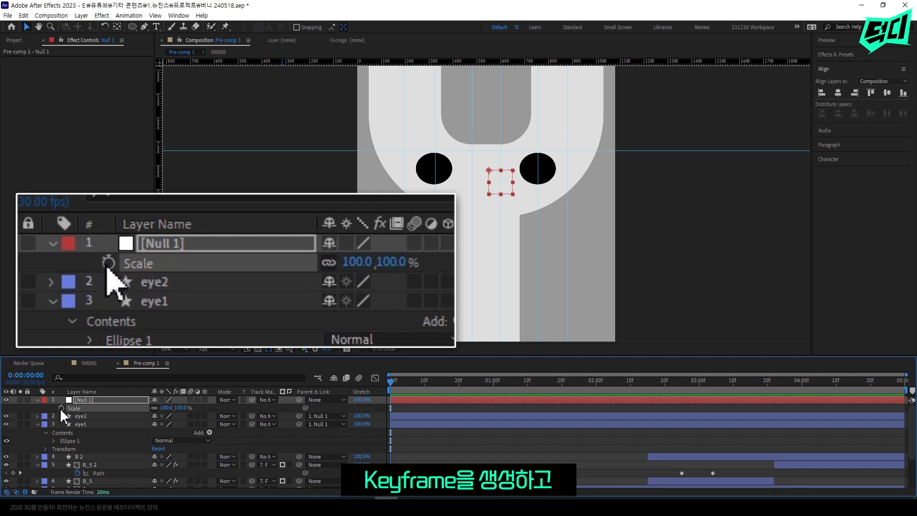
pyautogui.press('p')
pyautogui.click(61, 409)
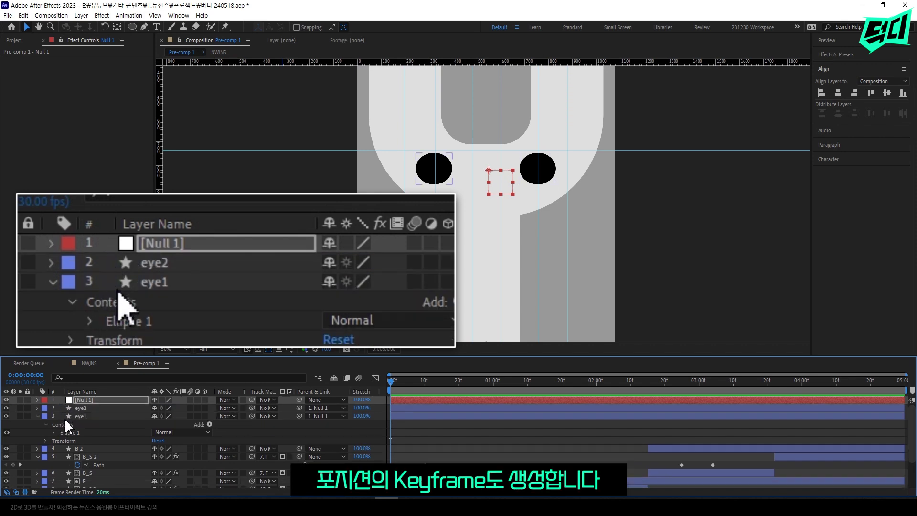
pyautogui.press('u')
pyautogui.click(517, 381)
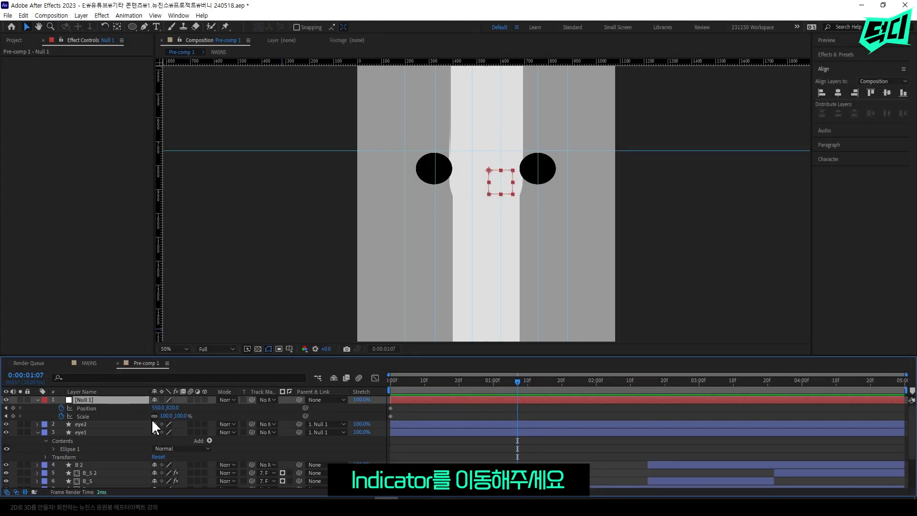
pyautogui.moveTo(270, 427)
pyautogui.mouseDown()
pyautogui.moveTo(225, 436)
pyautogui.moveTo(218, 461)
pyautogui.mouseUp()
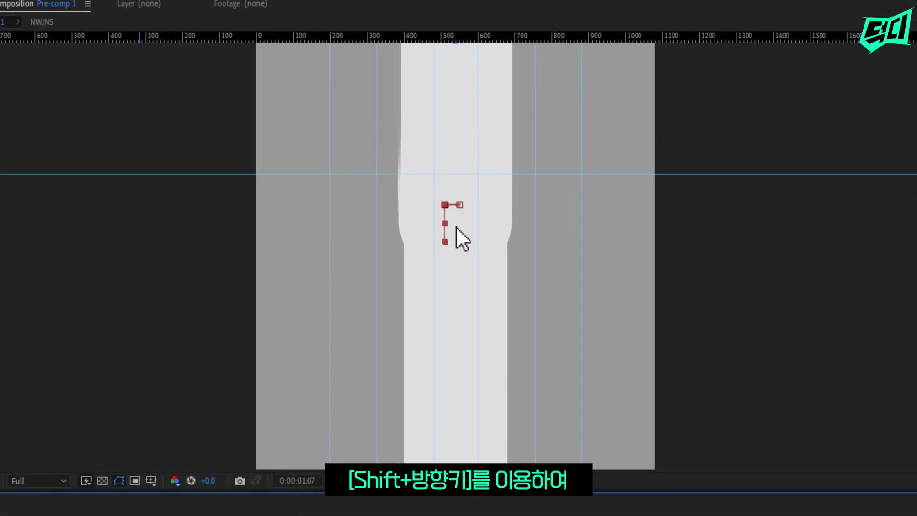
pyautogui.hotkey('shift', 'Left')
pyautogui.hotkey('shift', 'Left')
pyautogui.hotkey('shift', 'Left')
pyautogui.hotkey('shift', 'Left')
pyautogui.hotkey('shift', 'Left')
pyautogui.hotkey('shift', 'Left')
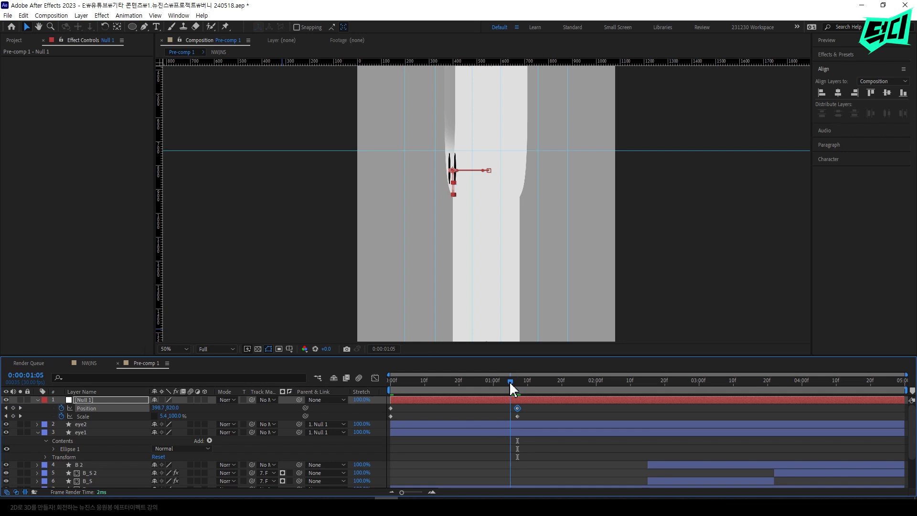
# Shift the null right near the start, then restore its position and 100% Scale X at the last frame
pyautogui.moveTo(510, 381)
pyautogui.mouseDown()
pyautogui.moveTo(399, 400)
pyautogui.moveTo(541, 383)
pyautogui.moveTo(772, 394)
pyautogui.mouseUp()
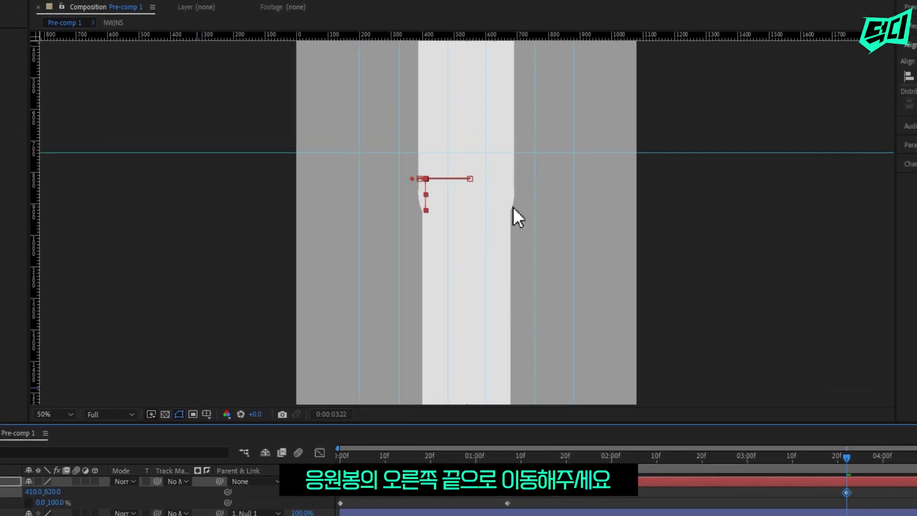
pyautogui.hotkey('shift', 'Right')
pyautogui.hotkey('shift', 'Right')
pyautogui.hotkey('shift', 'Right')
pyautogui.hotkey('shift', 'Right')
pyautogui.hotkey('shift', 'Right')
pyautogui.hotkey('shift', 'Right')
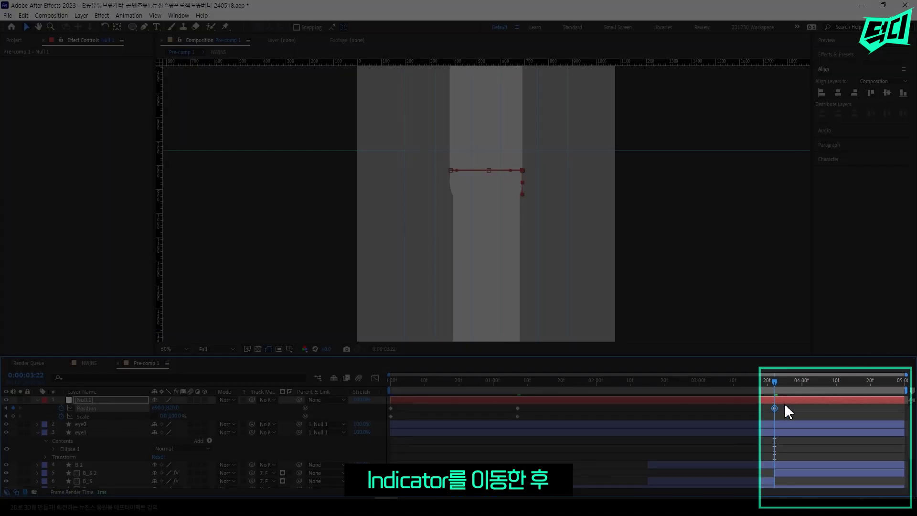
pyautogui.moveTo(774, 381); pyautogui.dragTo(909, 397)
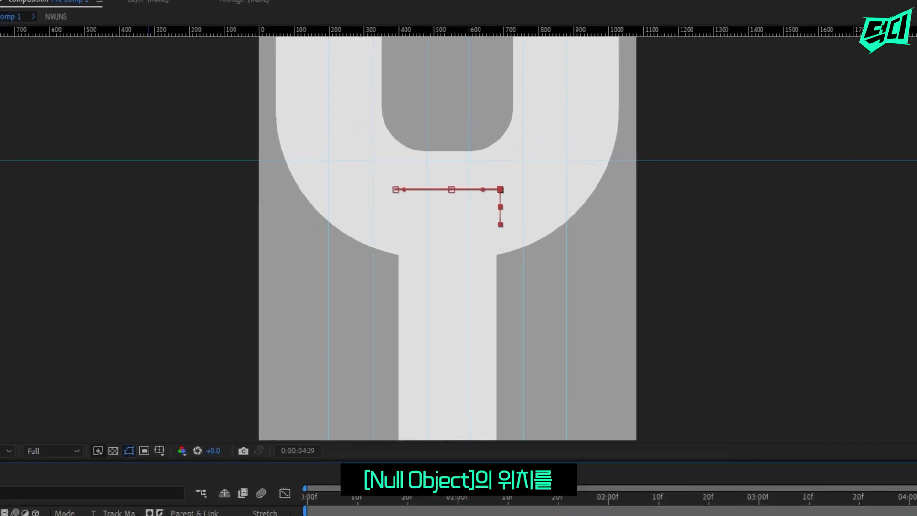
pyautogui.hotkey('shift', 'Left')
pyautogui.hotkey('shift', 'Left')
pyautogui.hotkey('shift', 'Left')
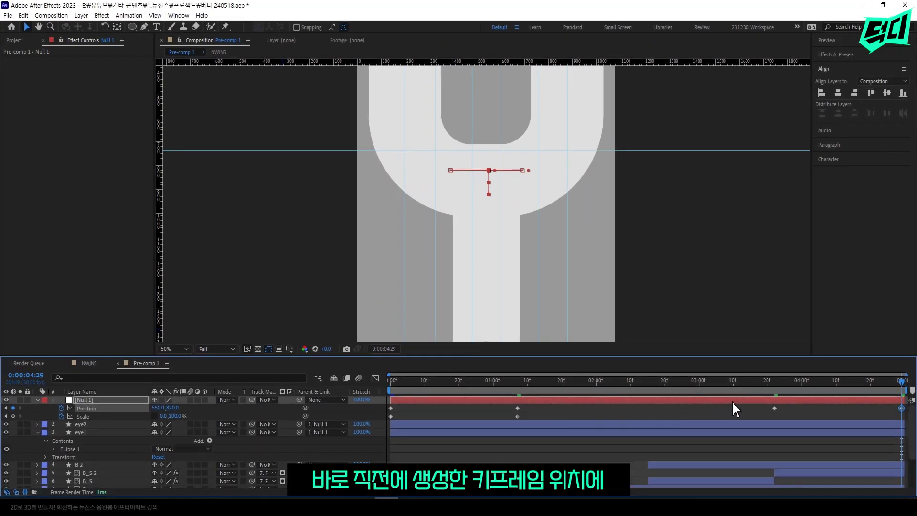
pyautogui.press('j')
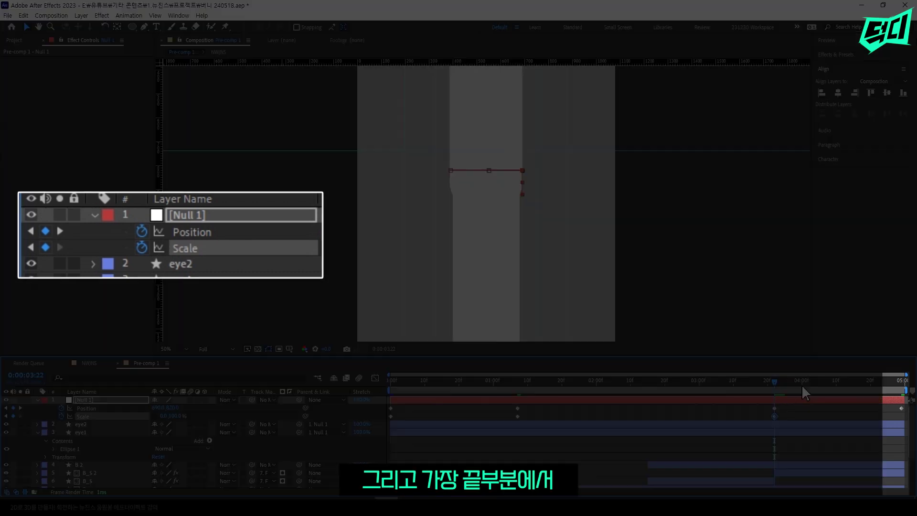
pyautogui.press('k')
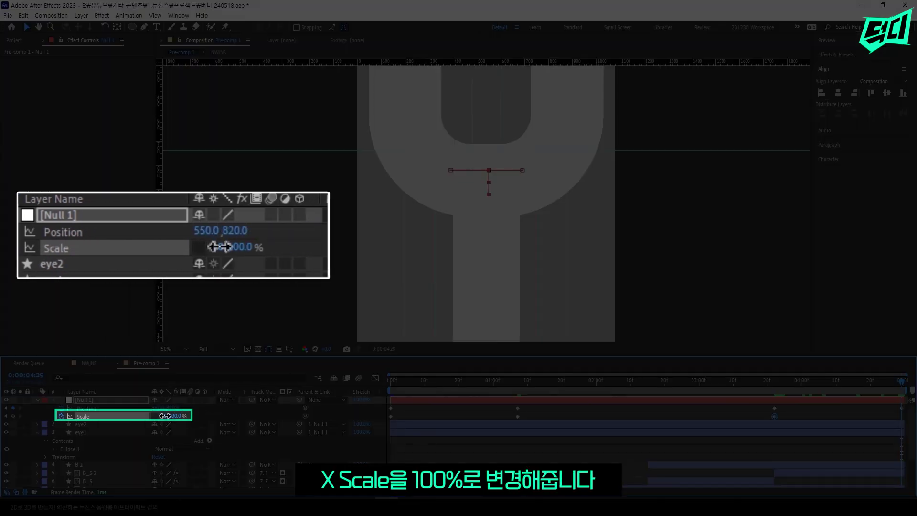
pyautogui.click(164, 415)
pyautogui.write('100')
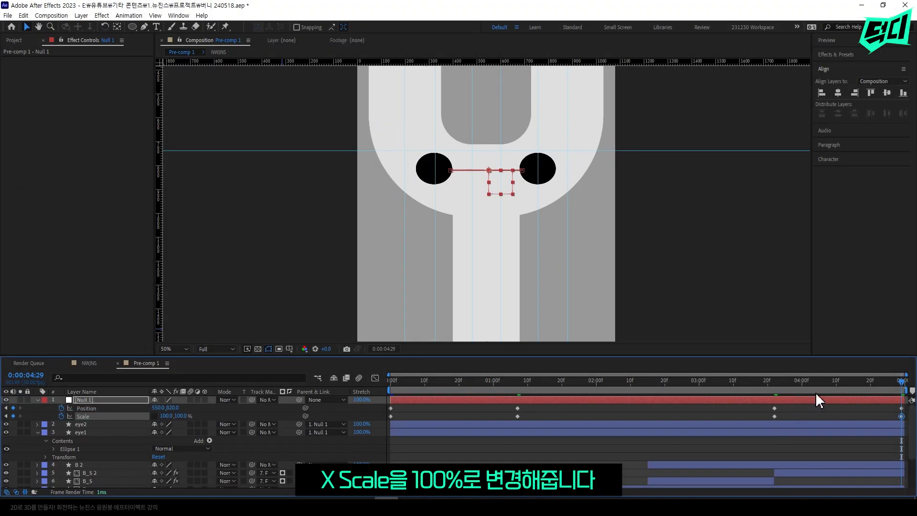
# Scrub and play back the eye animation, then zoom the viewer out to 25%
pyautogui.moveTo(863, 380); pyautogui.dragTo(627, 381)
pyautogui.press('space')
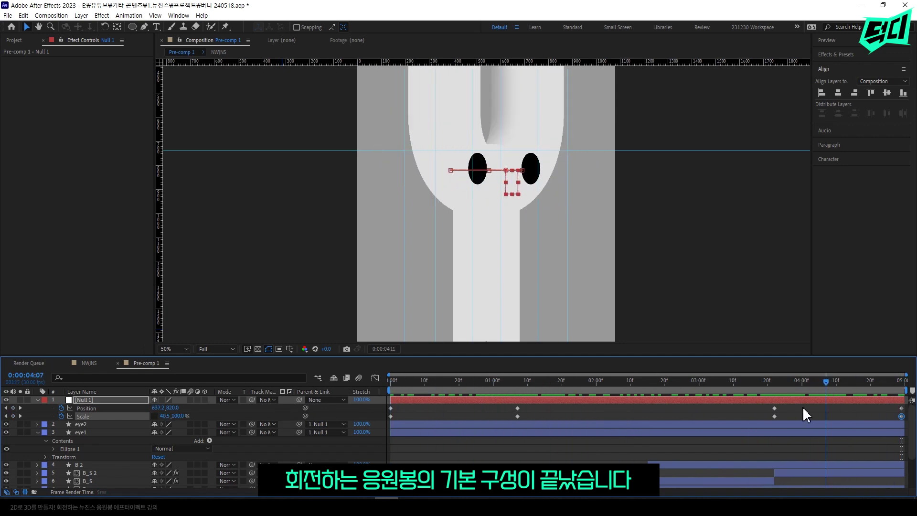
pyautogui.press('space')
pyautogui.press(',')
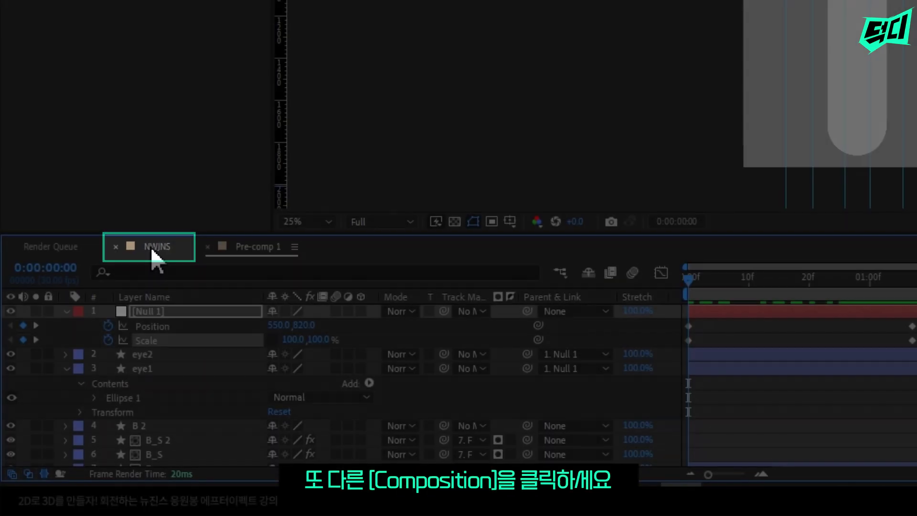
# In NWJNS, create a black solid and apply the 4-Color Gradient effect to it
pyautogui.click(133, 285)
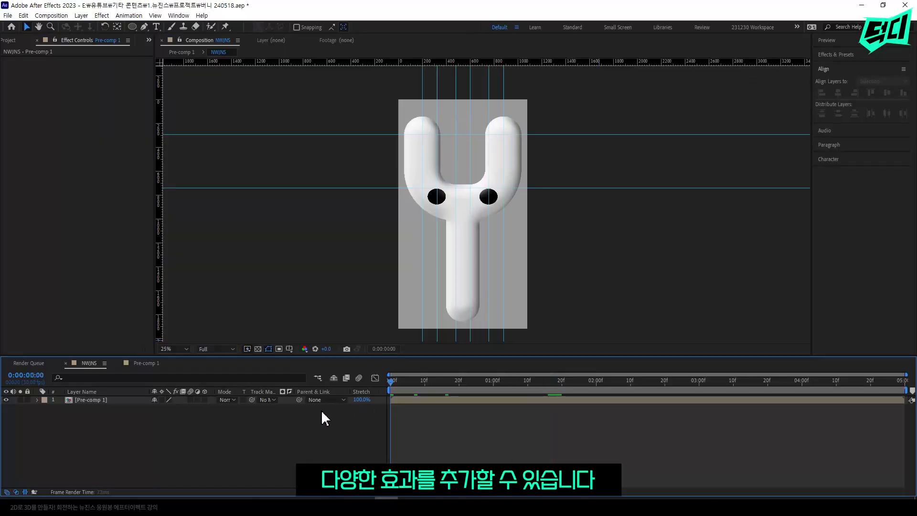
pyautogui.hotkey('ctrl', 'y')
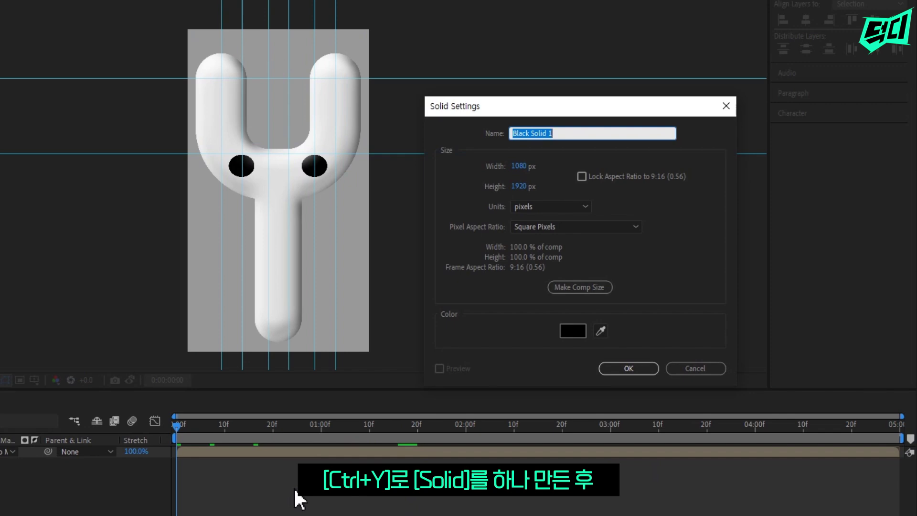
pyautogui.press('Return')
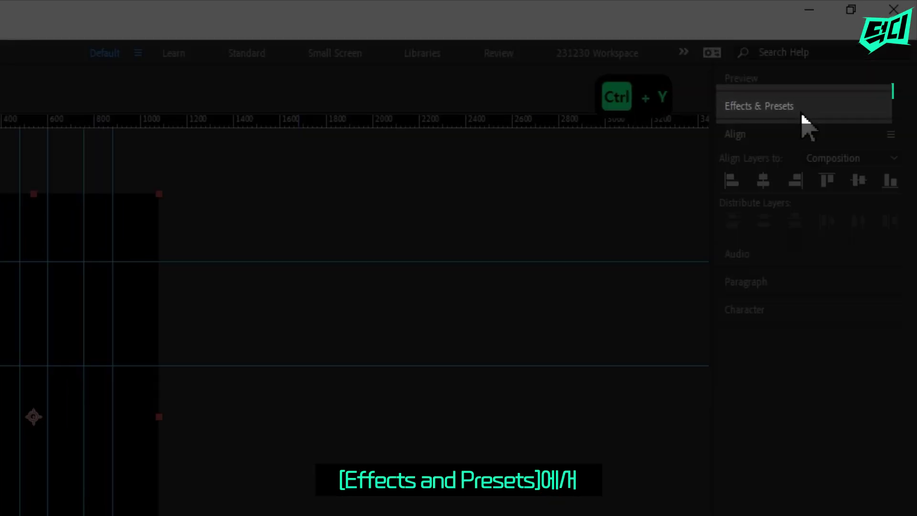
pyautogui.click(858, 58)
pyautogui.doubleClick(814, 130)
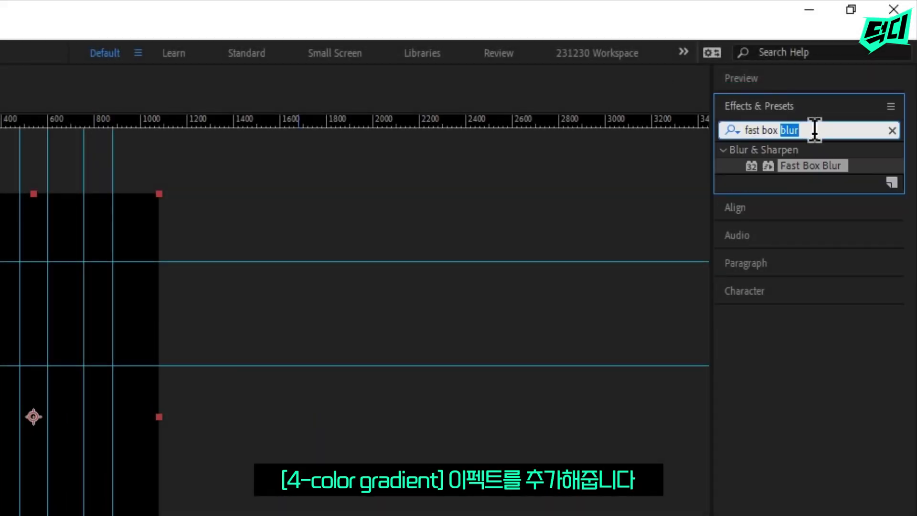
pyautogui.write('4-color gra')
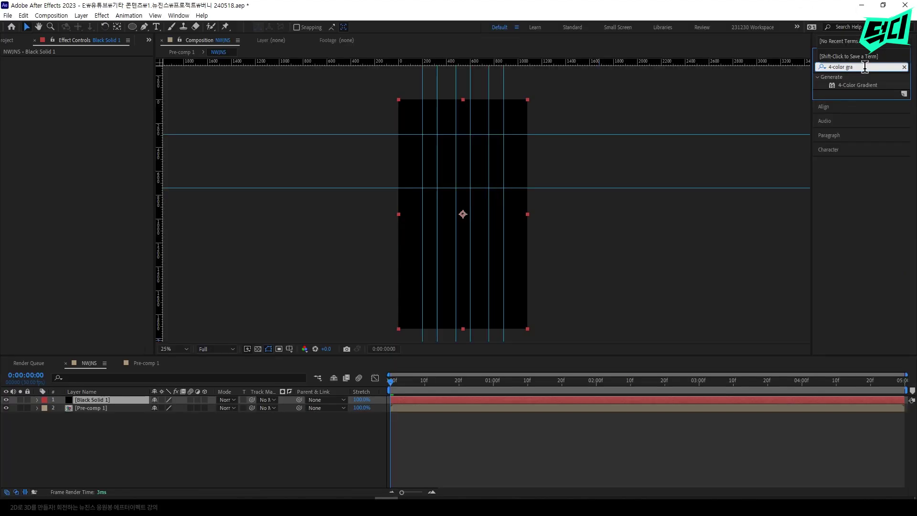
pyautogui.press('Return')
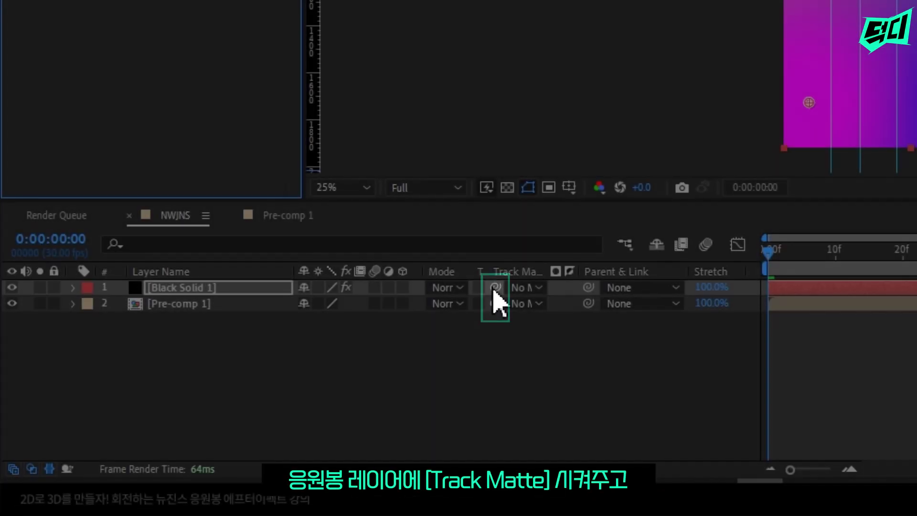
# Matte the gradient solid to Pre-comp 1 and set its blending mode to Overlay
pyautogui.moveTo(494, 292); pyautogui.dragTo(494, 306)
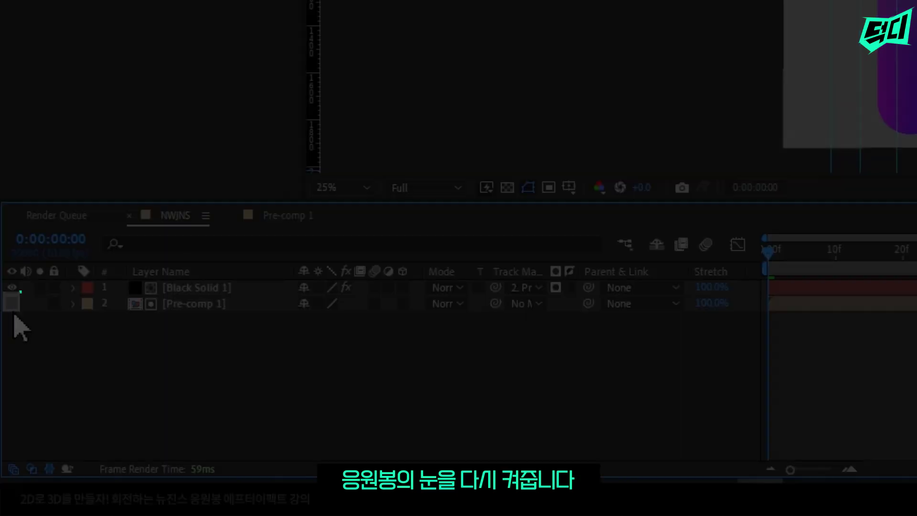
pyautogui.click(12, 303)
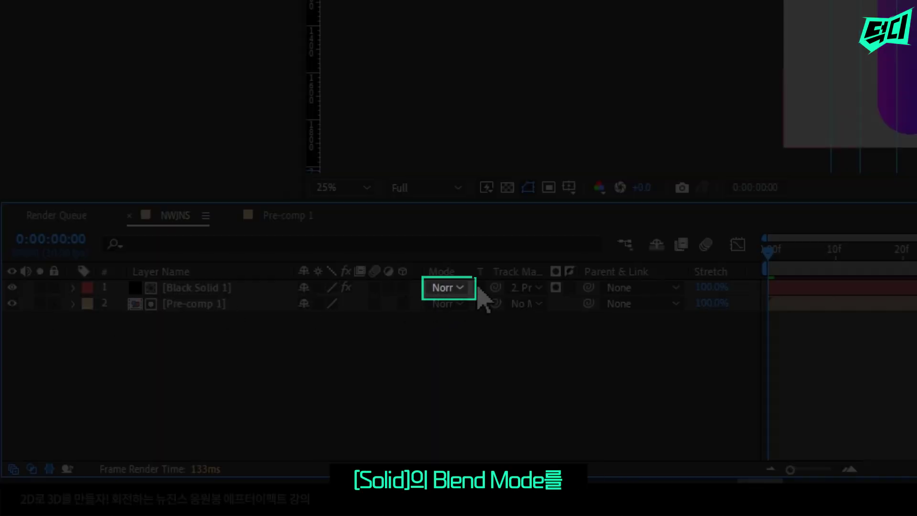
pyautogui.click(459, 288)
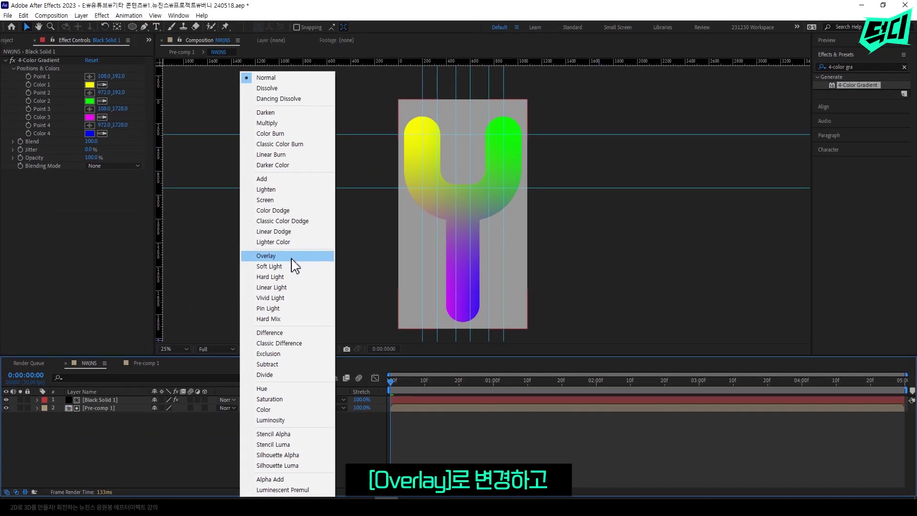
pyautogui.click(292, 259)
# Set the gradient colours to pale yellow, light cyan and a third pastel tone
pyautogui.click(90, 85)
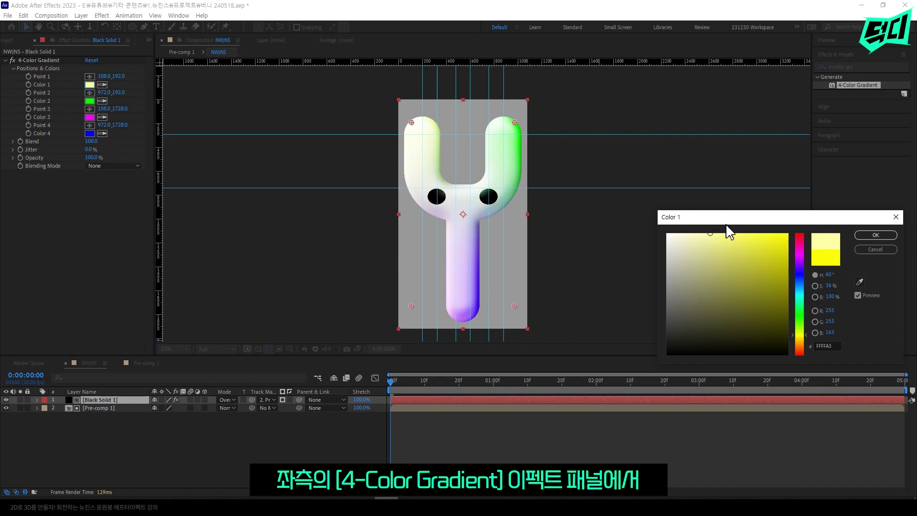
pyautogui.press('Return')
pyautogui.click(89, 101)
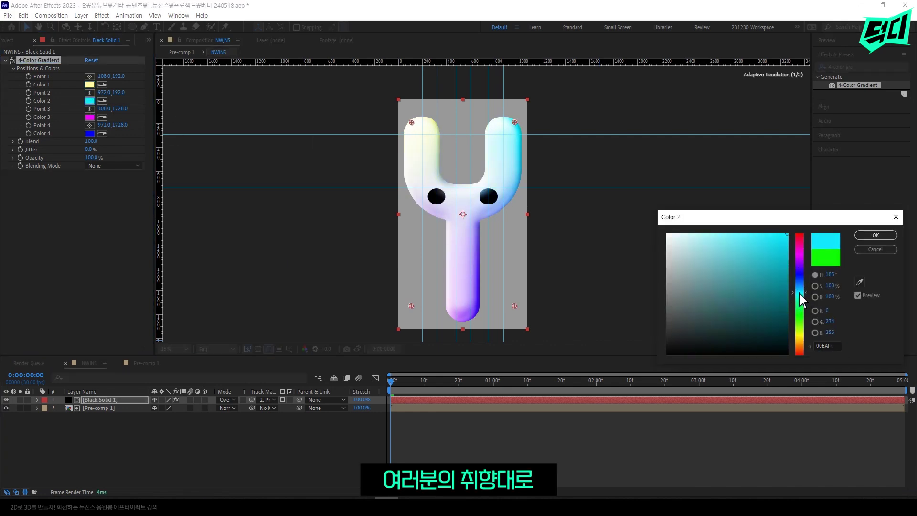
pyautogui.press('Return')
pyautogui.click(90, 117)
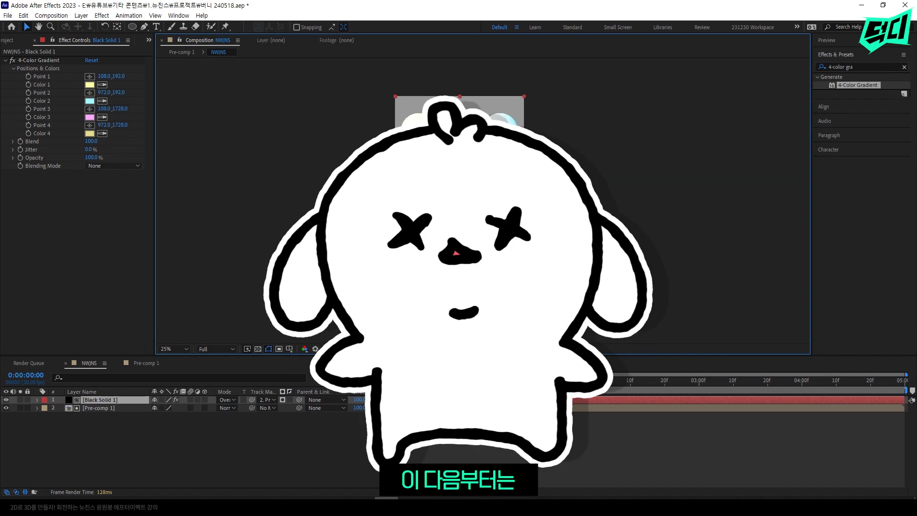
pyautogui.moveTo(579, 381); pyautogui.dragTo(603, 393)
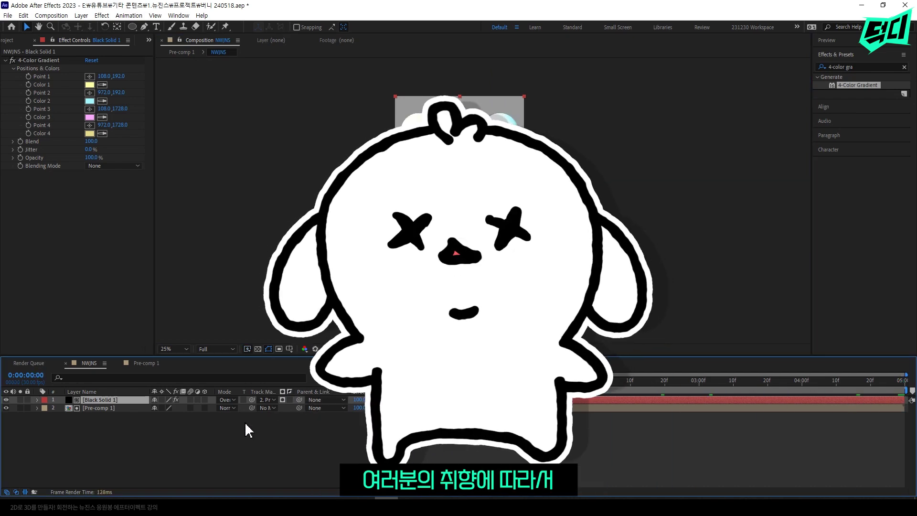
# Add a white Outer Glow layer style to Pre-comp 1
pyautogui.click(134, 408)
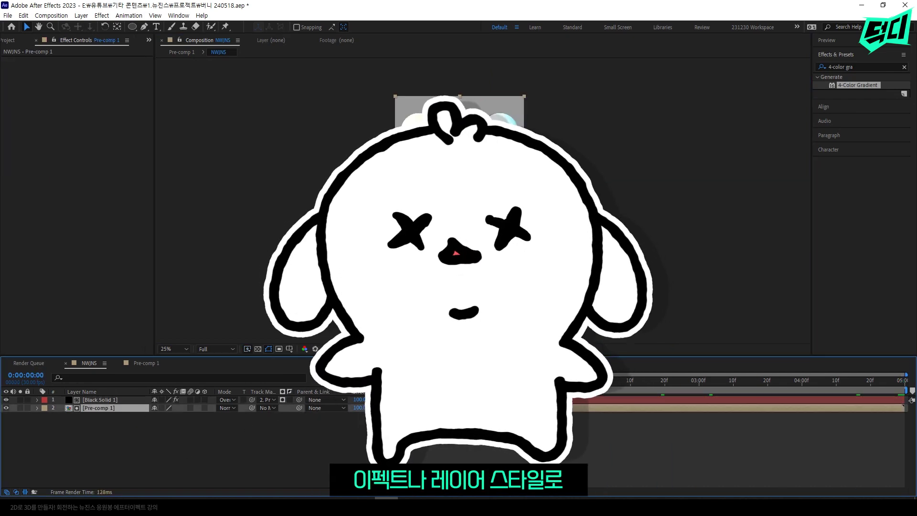
pyautogui.click(125, 402)
pyautogui.rightClick(135, 408)
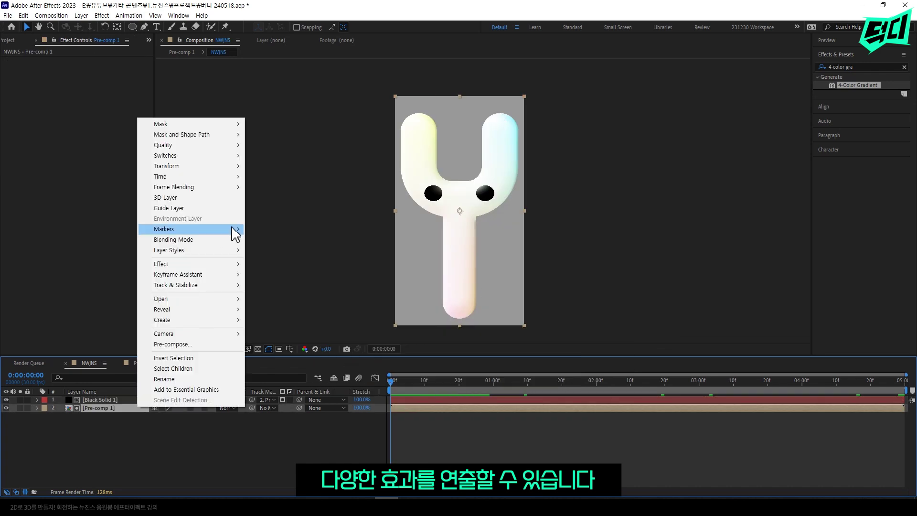
pyautogui.moveTo(237, 241)
pyautogui.click(321, 306)
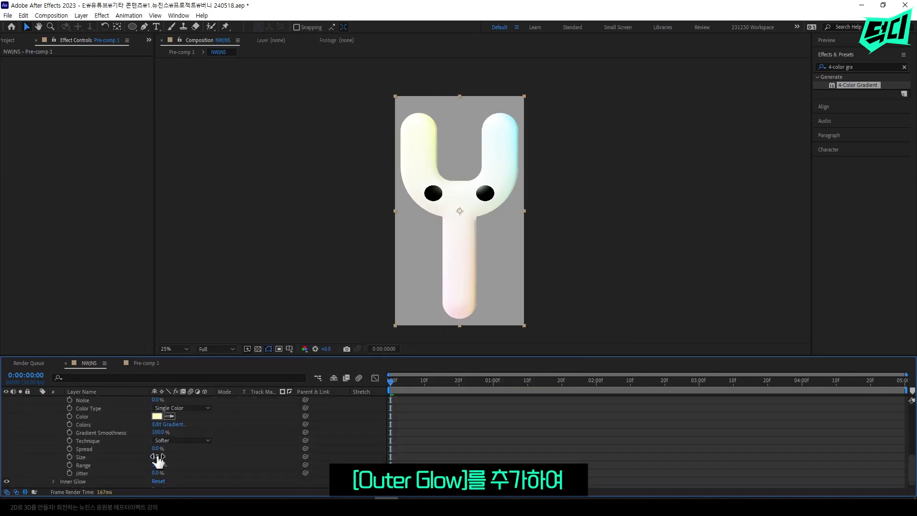
pyautogui.click(157, 416)
pyautogui.press('Return')
# Change the composition background colour to near-black
pyautogui.hotkey('ctrl', 'k')
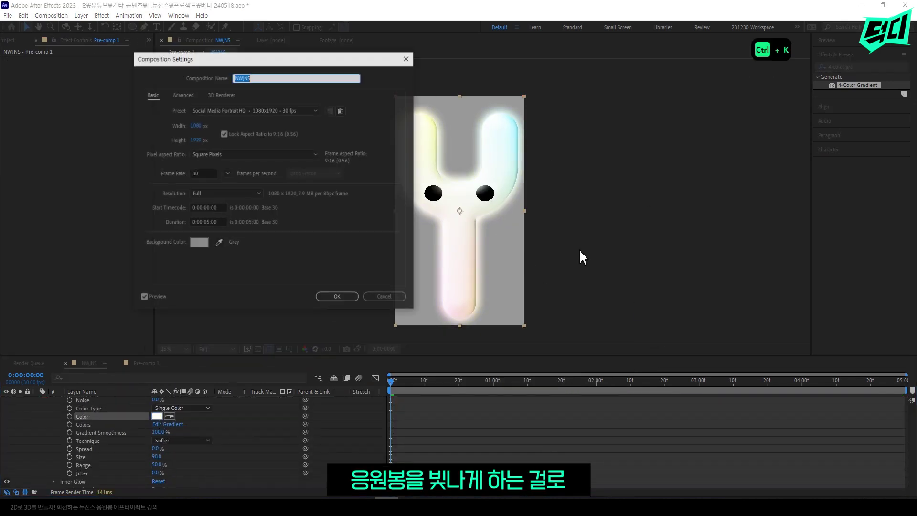
pyautogui.click(199, 242)
pyautogui.press('Return')
pyautogui.press('Return')
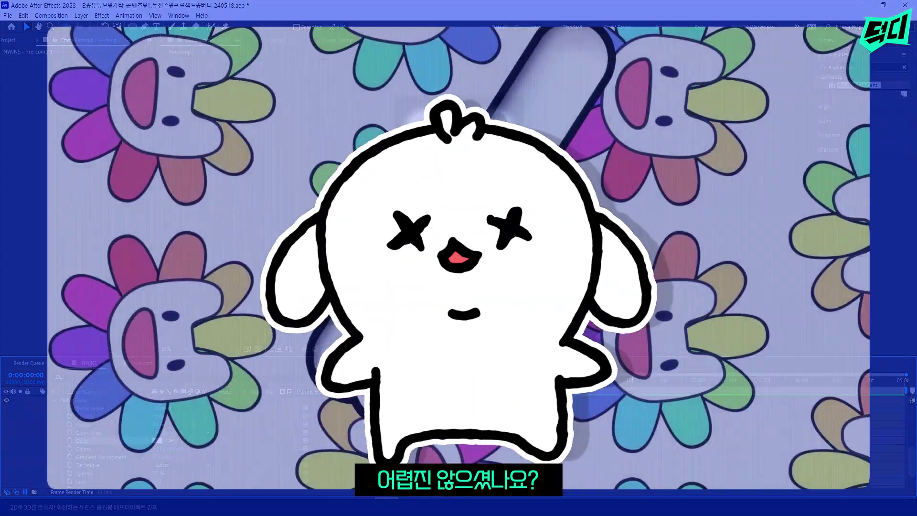